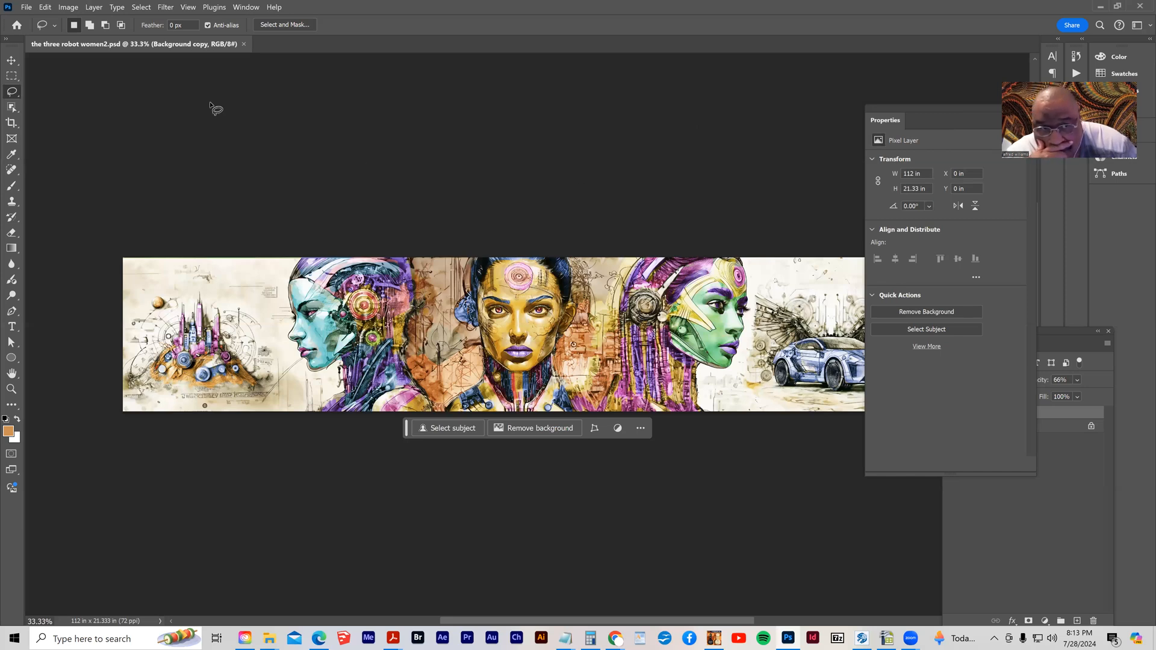
# Open the image "Firefly a blue and silver robot woman looking directly into the camera 53139_a" from the mash up 2 folder.
pyautogui.click(26, 8)
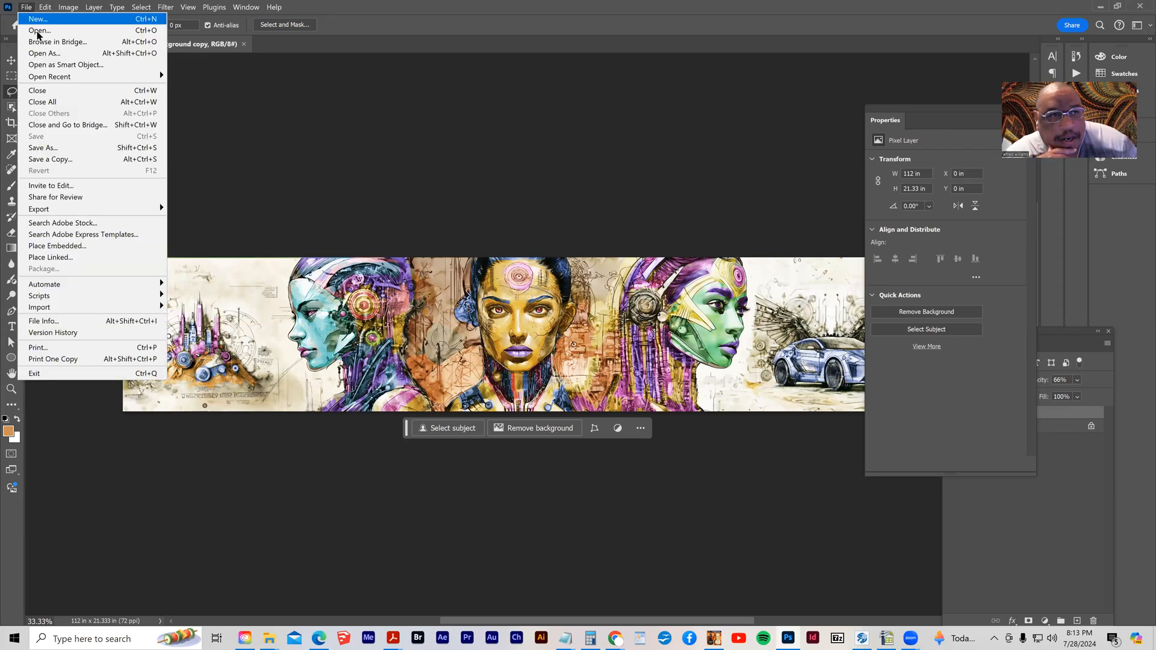
pyautogui.click(38, 32)
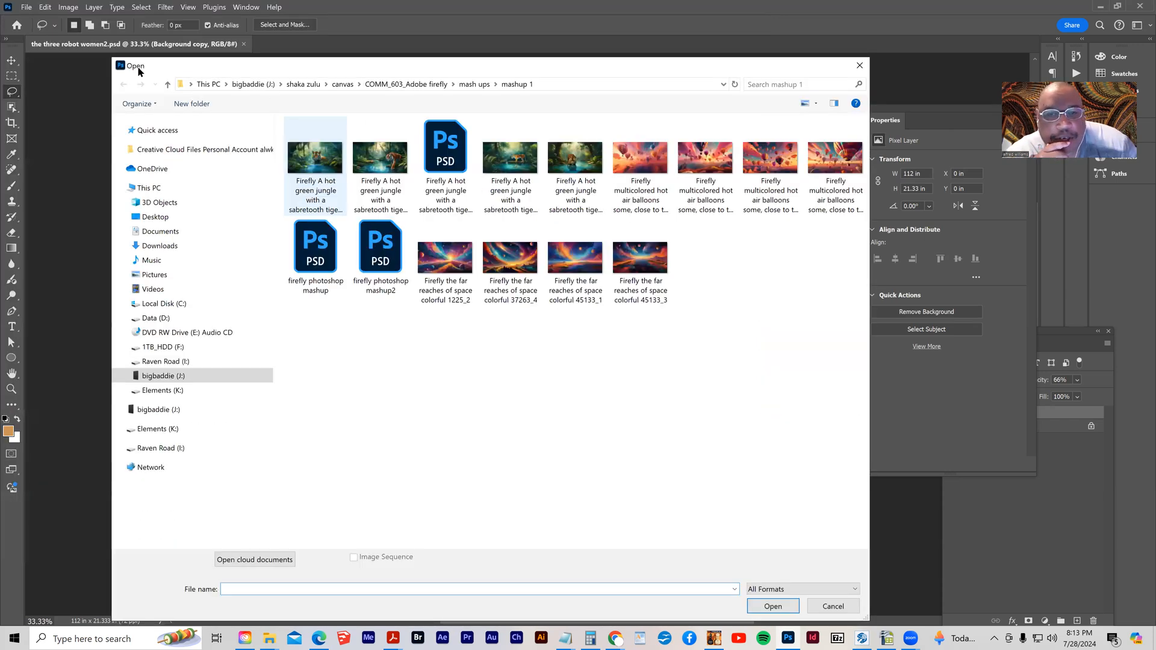
pyautogui.moveTo(138, 71); pyautogui.dragTo(140, 123)
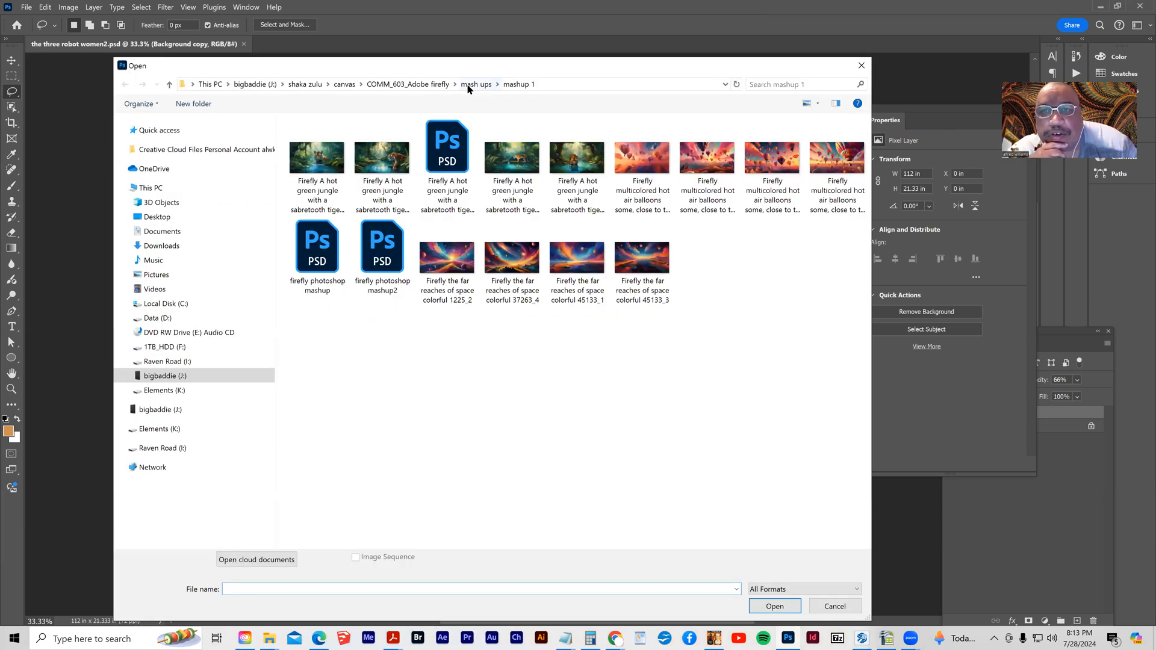
pyautogui.moveTo(142, 66); pyautogui.dragTo(148, 88)
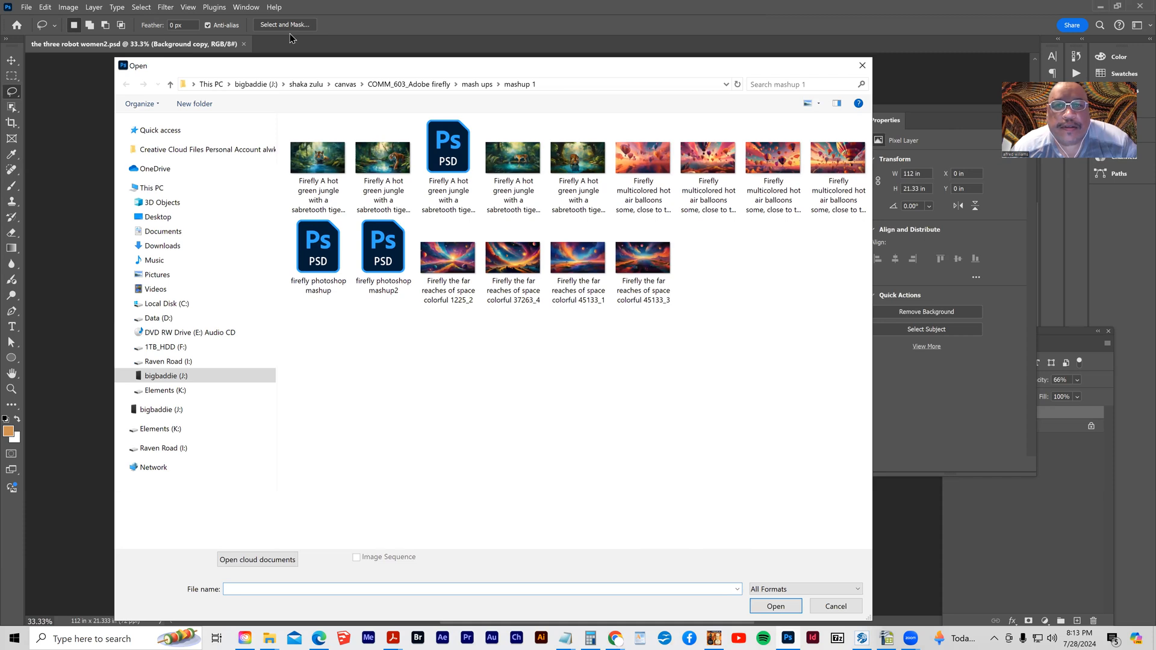
pyautogui.click(477, 83)
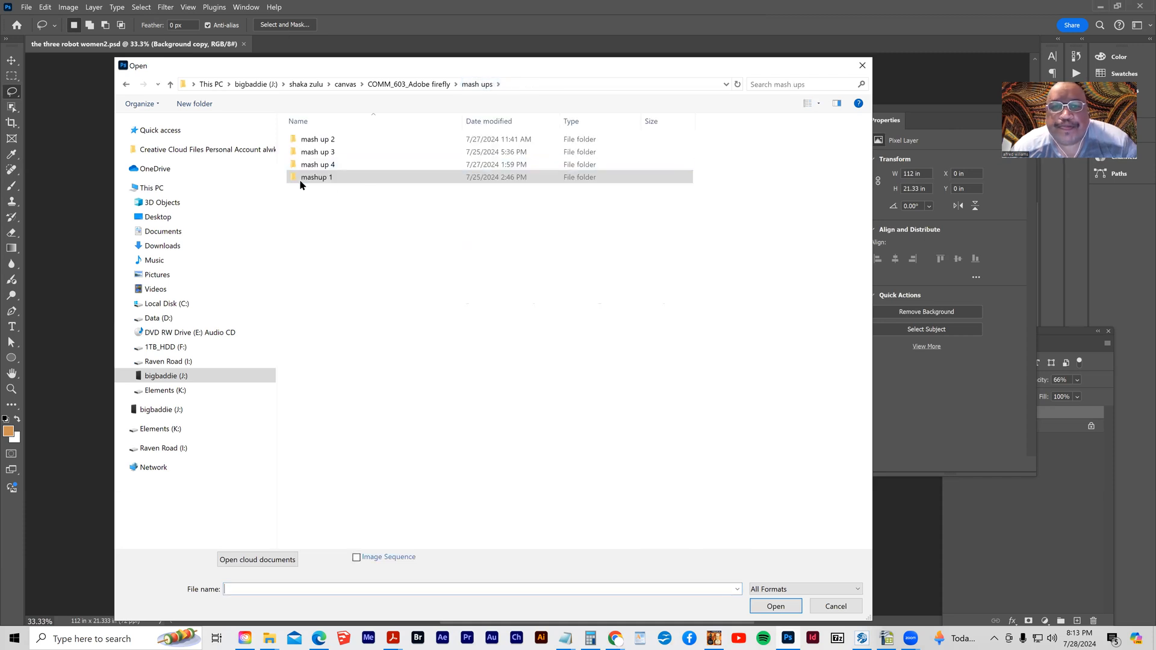
pyautogui.click(310, 143)
pyautogui.doubleClick(309, 143)
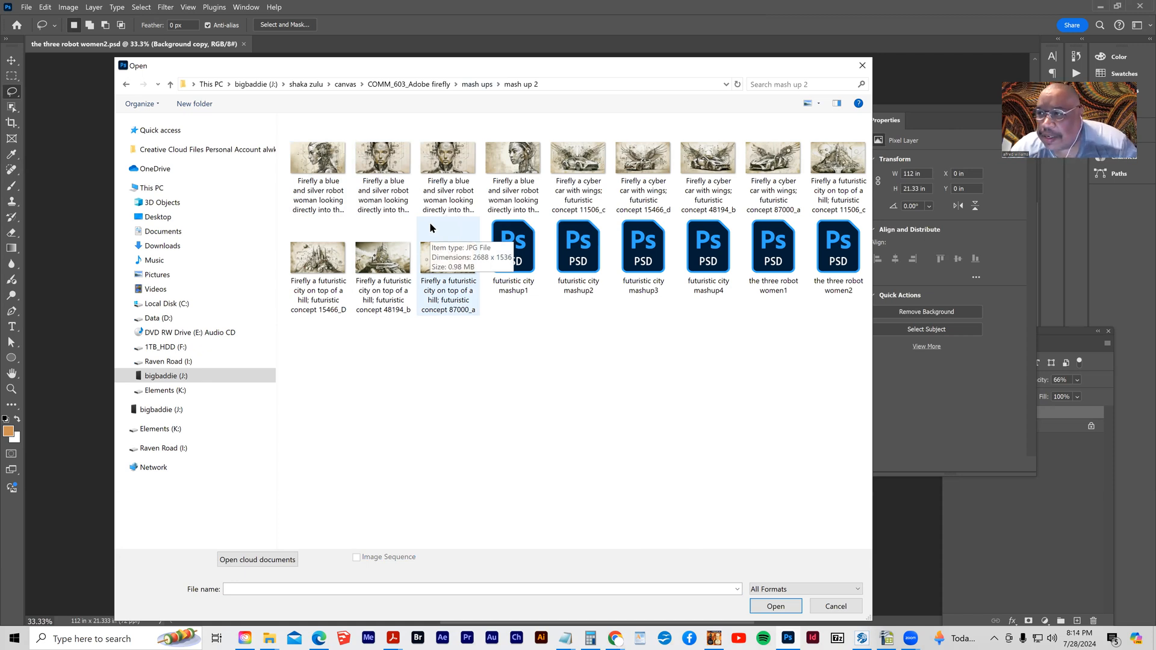
pyautogui.click(380, 158)
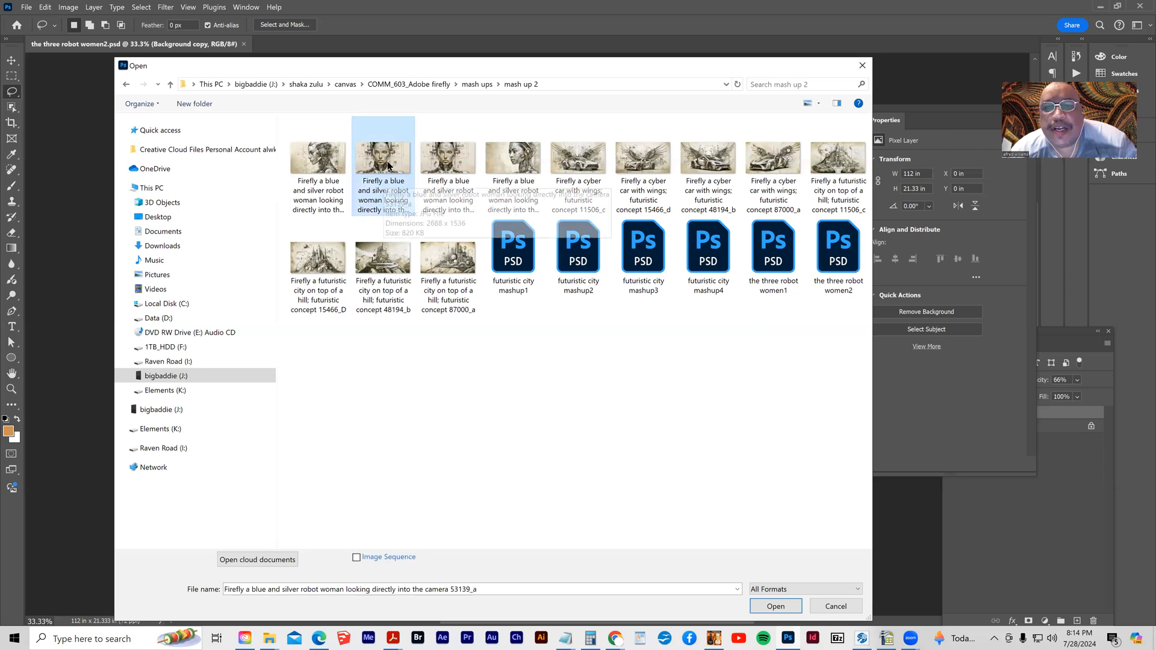
pyautogui.click(769, 606)
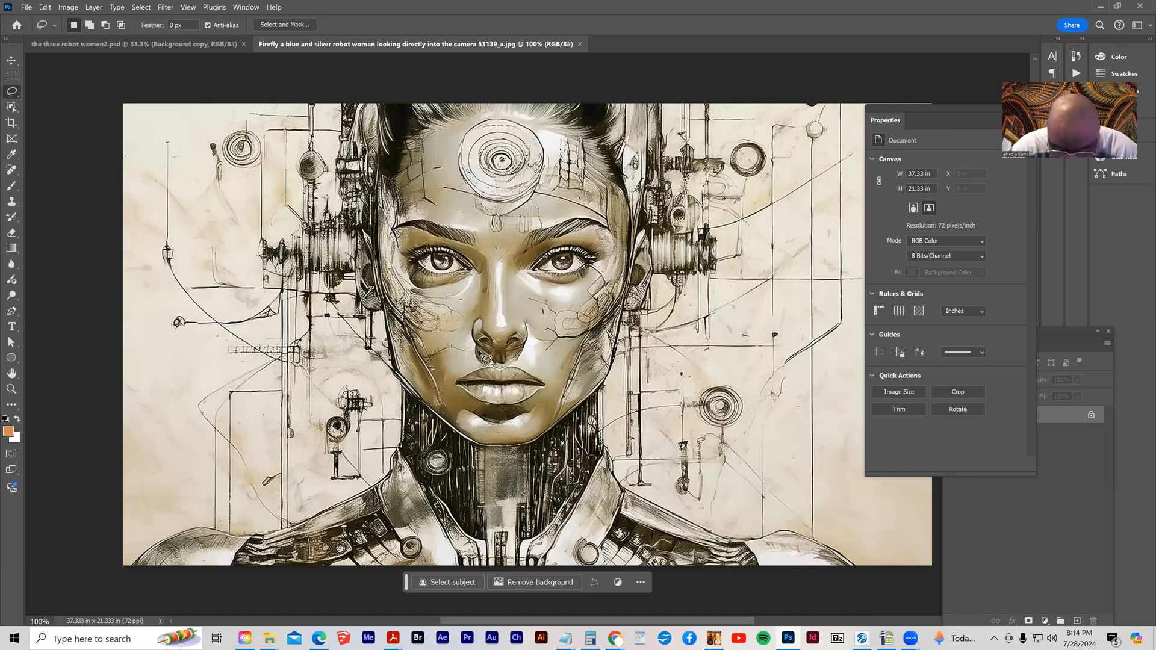
# Start a canvas size change for the robot woman image with the dimensions in pixels.
pyautogui.hotkey('ctrl', '-')
pyautogui.hotkey('ctrl', '-')
pyautogui.hotkey('ctrl', '-')
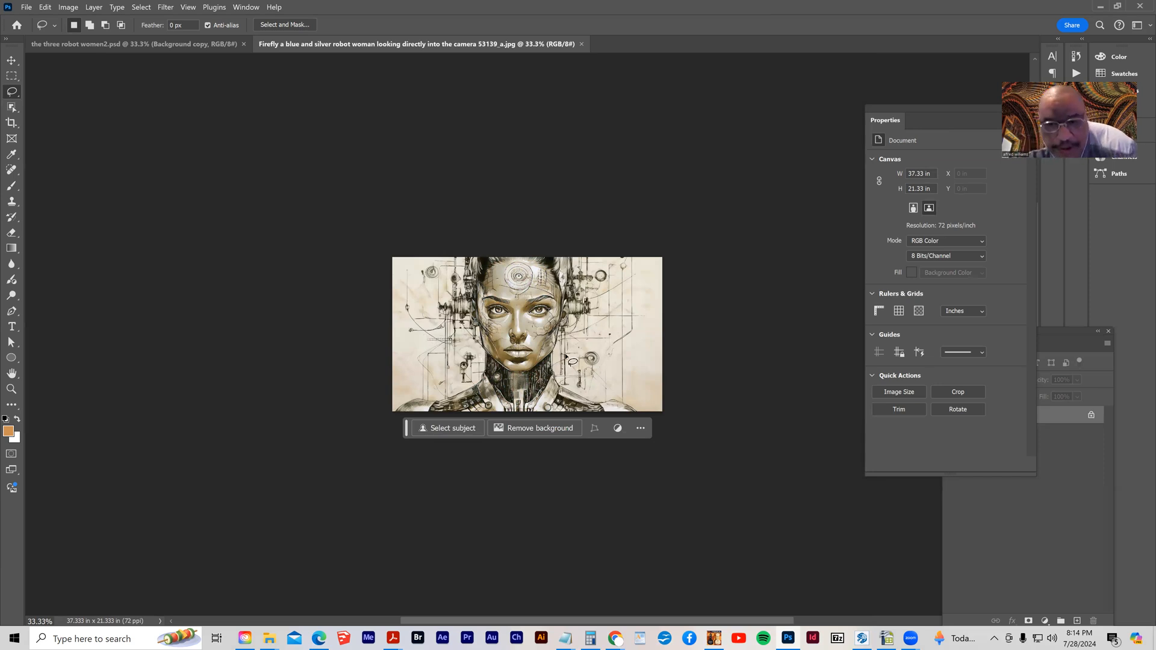
pyautogui.click(68, 7)
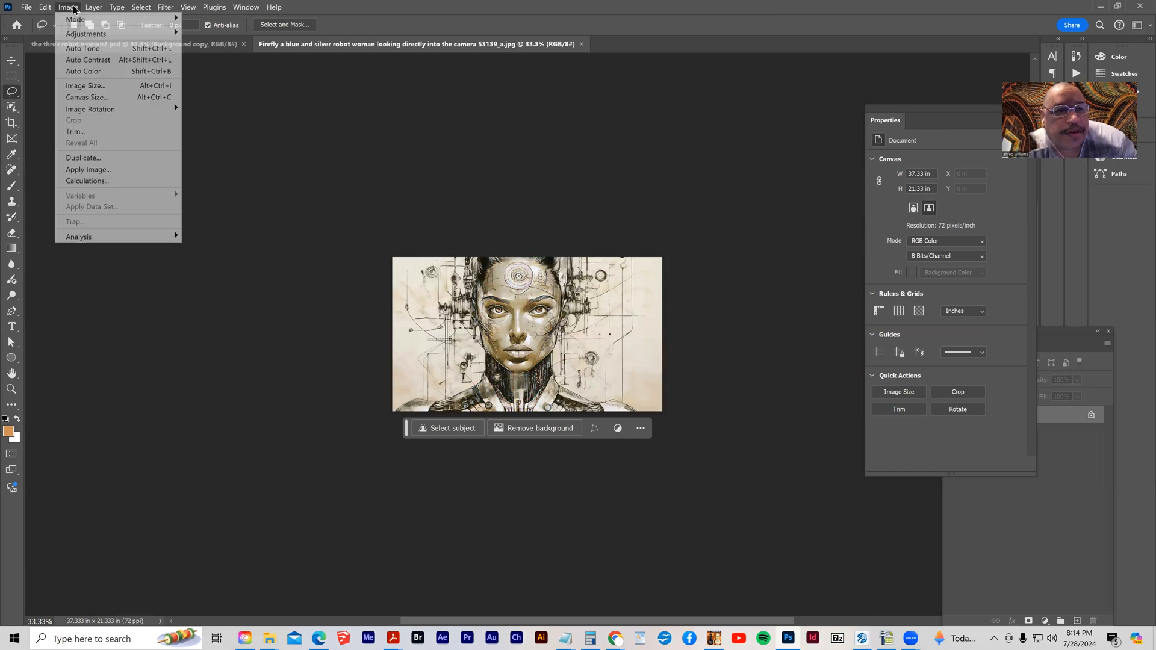
pyautogui.click(89, 97)
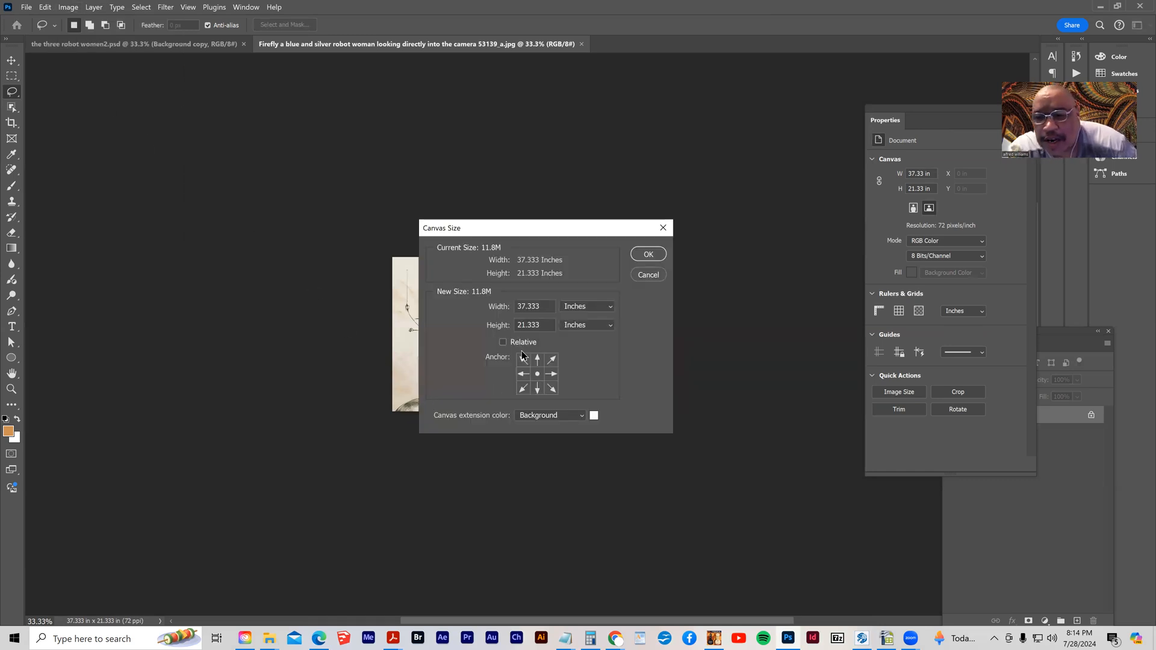
pyautogui.click(594, 308)
pyautogui.click(587, 328)
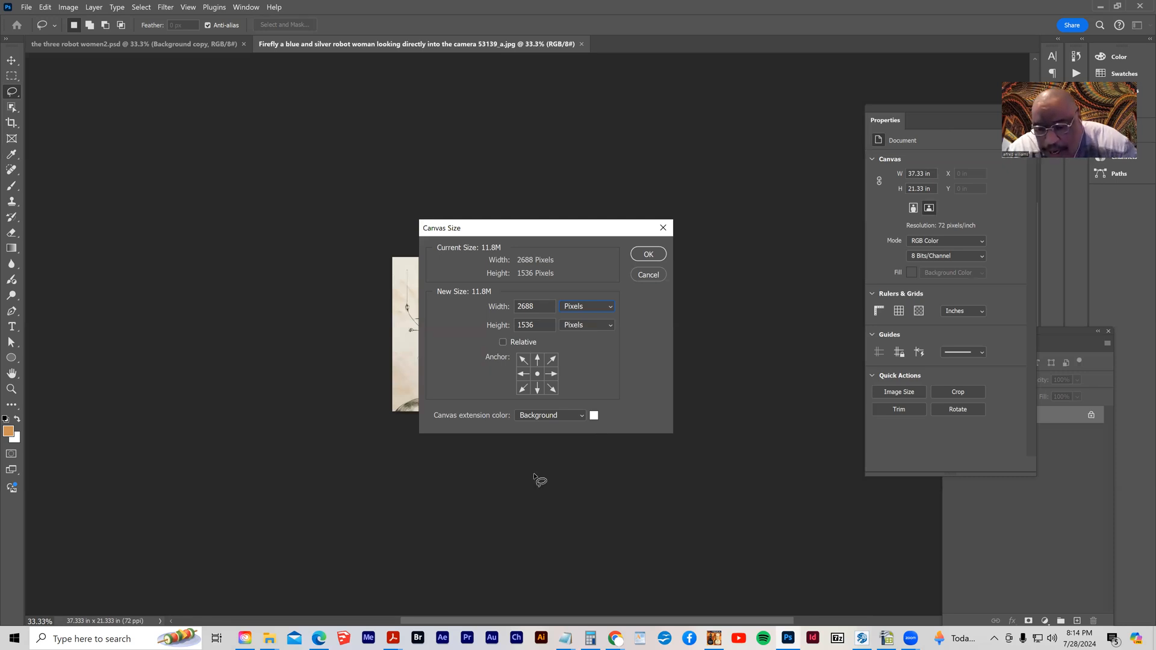
# Switch to Calculator and multiply the canvas width of 2688 by 3.
pyautogui.click(590, 638)
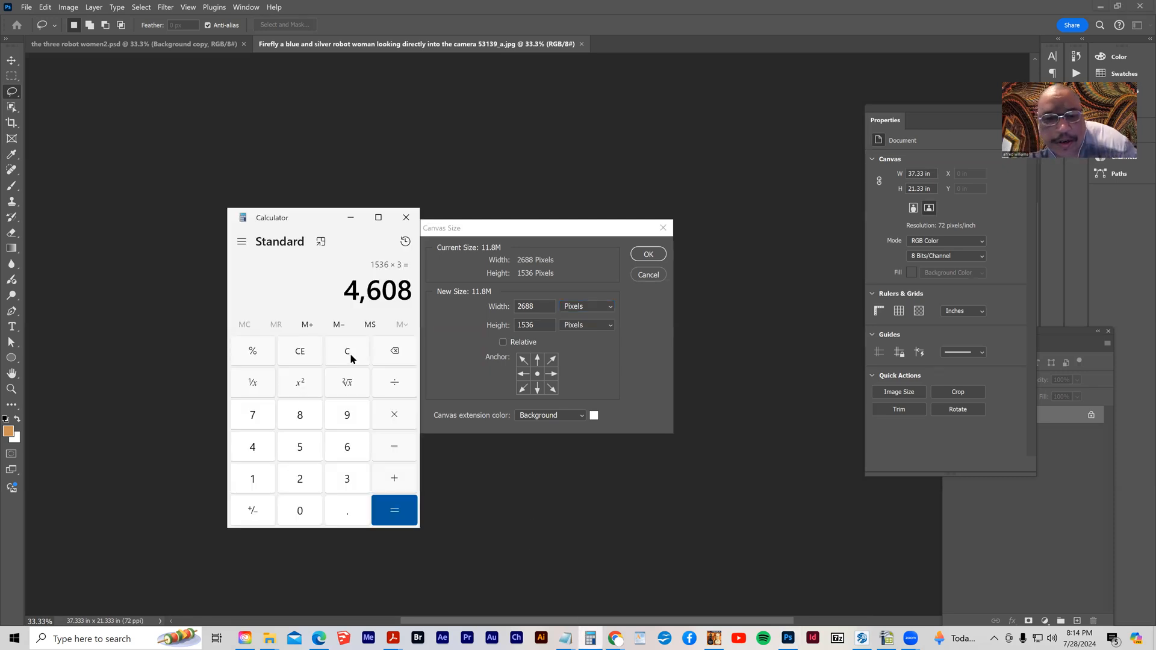
pyautogui.click(331, 358)
pyautogui.click(304, 483)
pyautogui.click(348, 451)
pyautogui.click(304, 422)
pyautogui.click(304, 422)
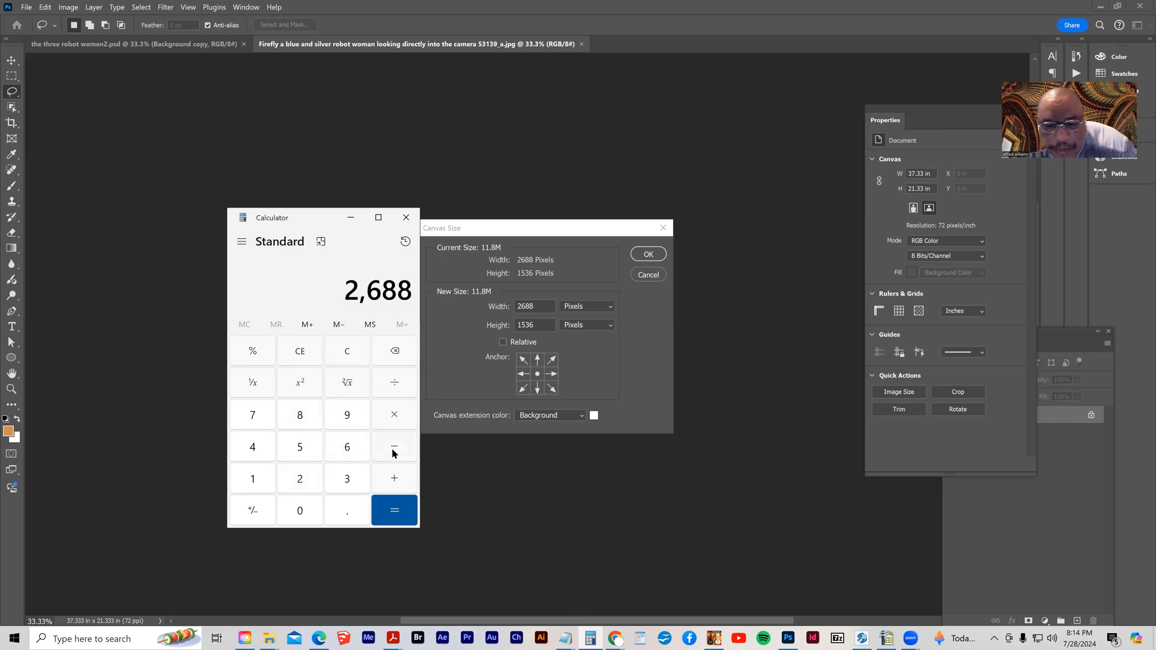
pyautogui.click(394, 415)
pyautogui.click(347, 478)
pyautogui.click(394, 511)
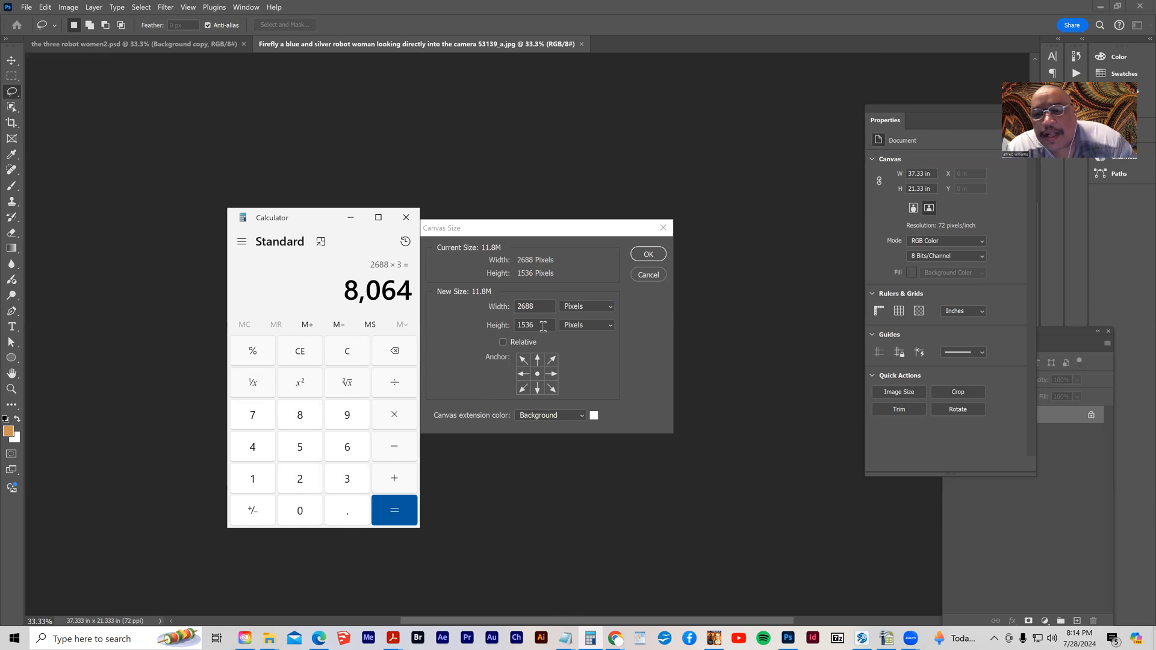
# Set the canvas width to 8064 pixels and dock the Properties panel clear of the widened image.
pyautogui.click(542, 307)
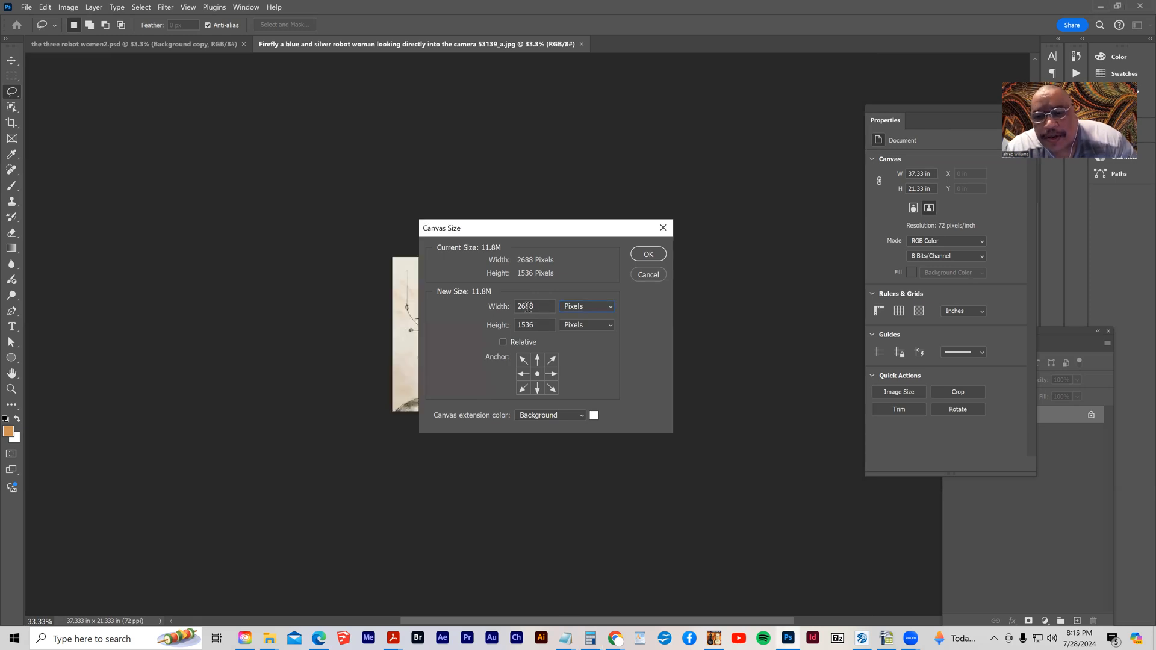
pyautogui.press('BackSpace')
pyautogui.press('BackSpace')
pyautogui.press('BackSpace')
pyautogui.press('BackSpace')
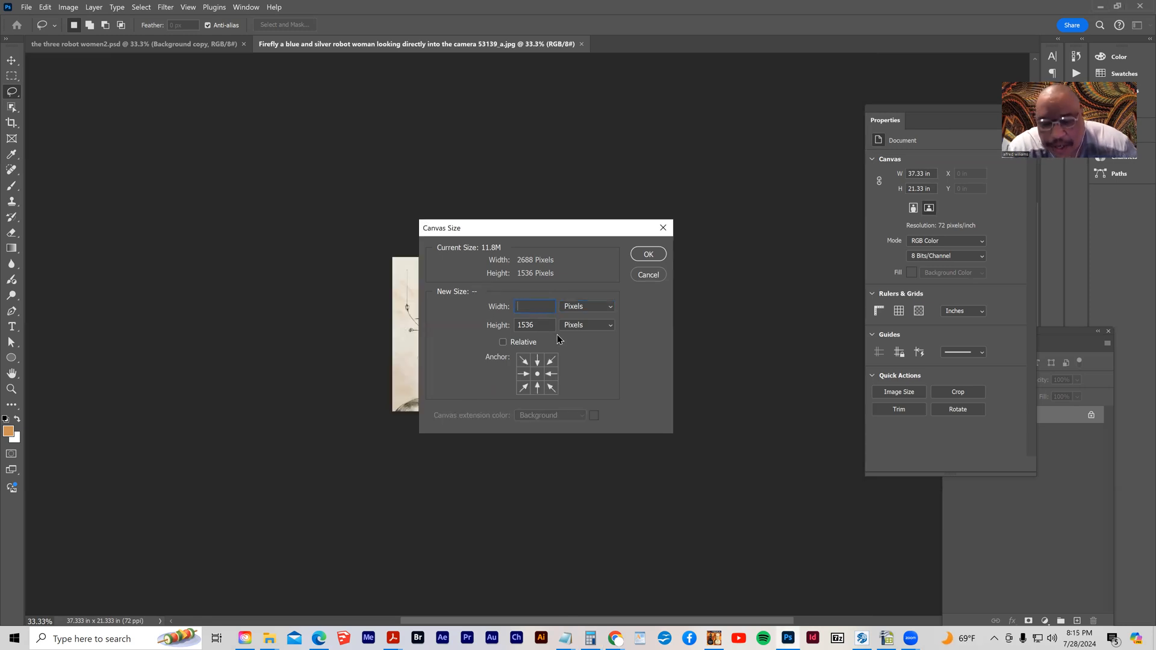
pyautogui.write('8064')
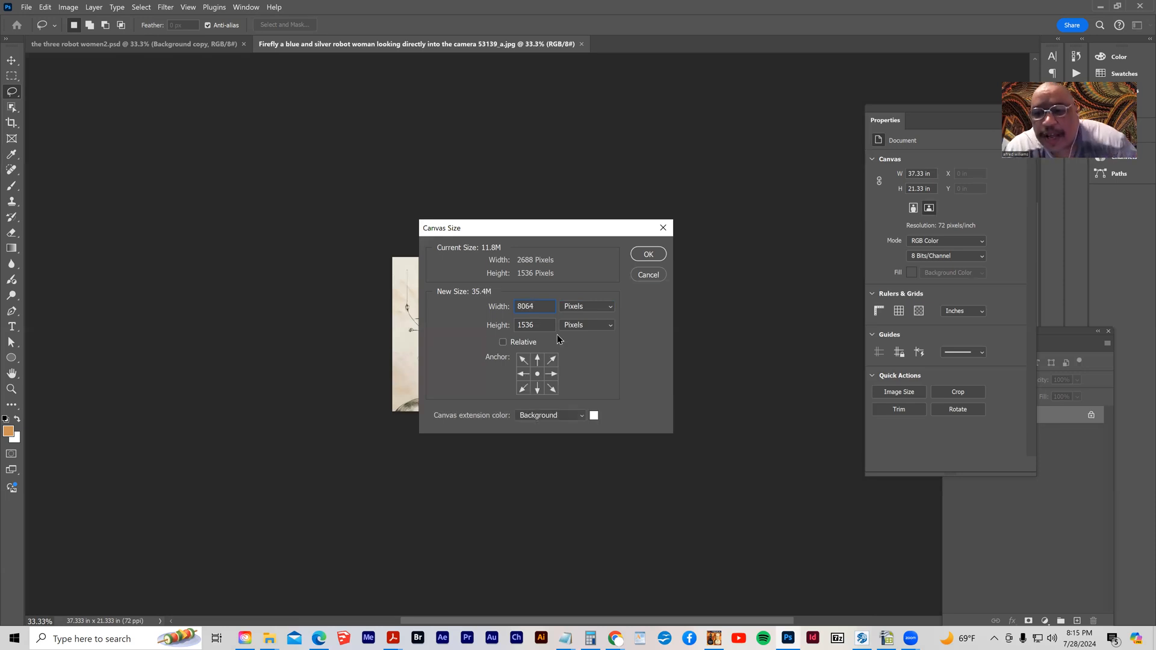
pyautogui.click(644, 256)
pyautogui.moveTo(949, 109); pyautogui.dragTo(1151, 198)
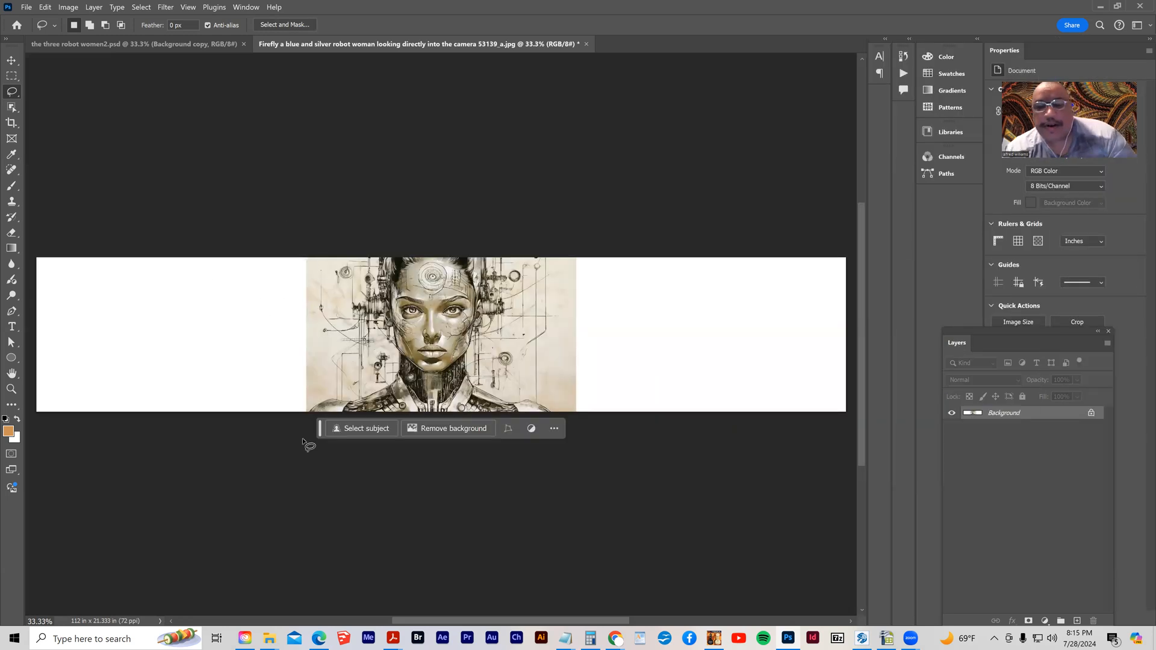
# Open the image "Firefly a blue and silver robot woman looking directly into the camera 1795_b".
pyautogui.click(25, 7)
pyautogui.click(37, 30)
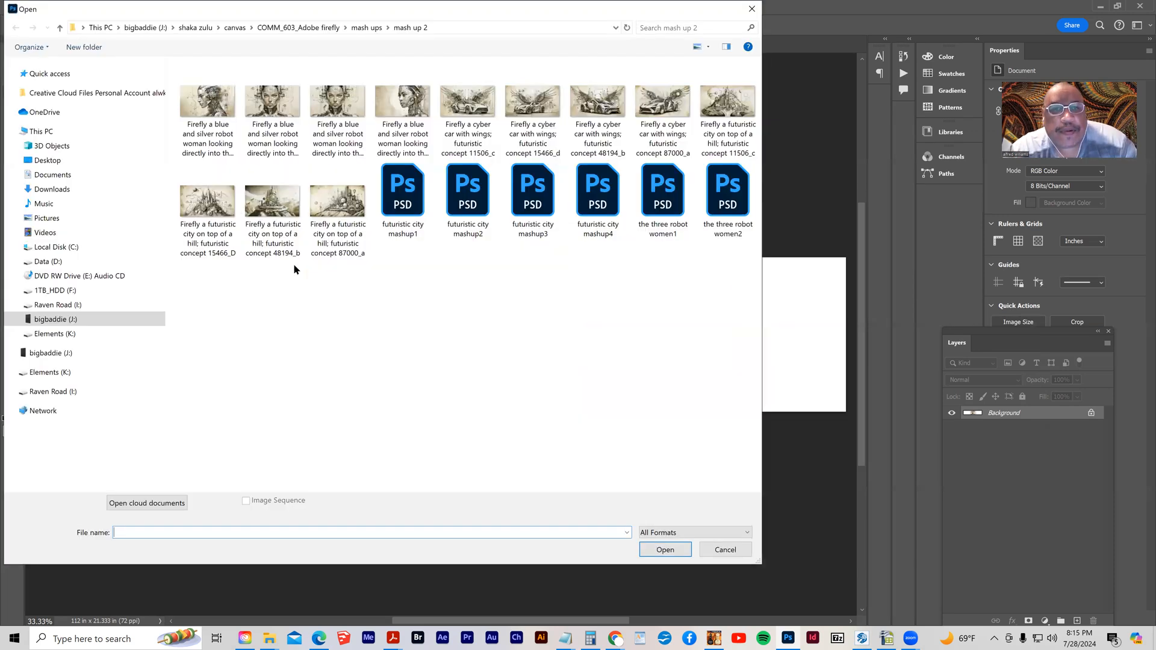
pyautogui.click(224, 146)
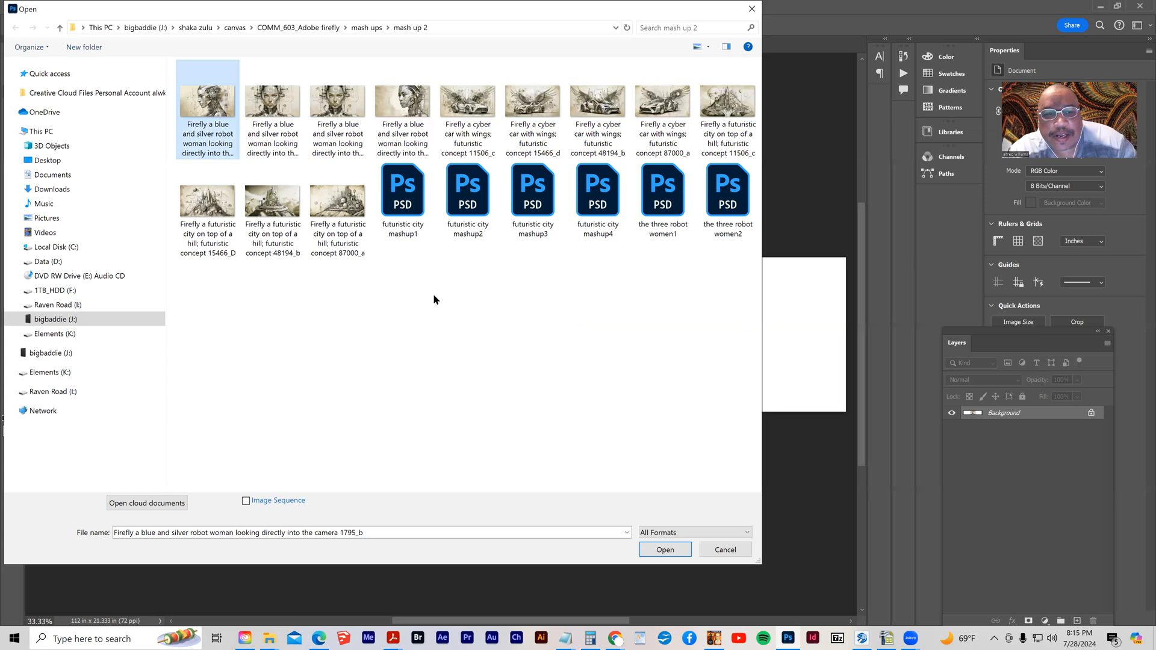
pyautogui.click(661, 550)
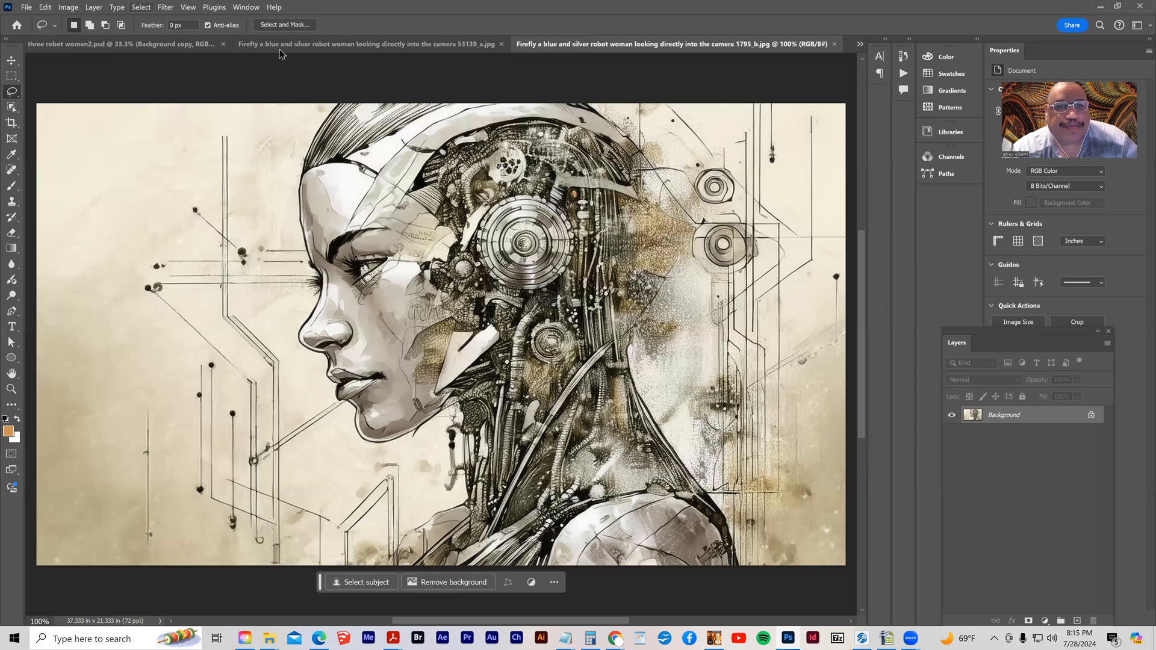
# Paste the profile robot woman into the widened 53139_a document and move it left so the front-facing face shows.
pyautogui.click(232, 47)
pyautogui.click(45, 7)
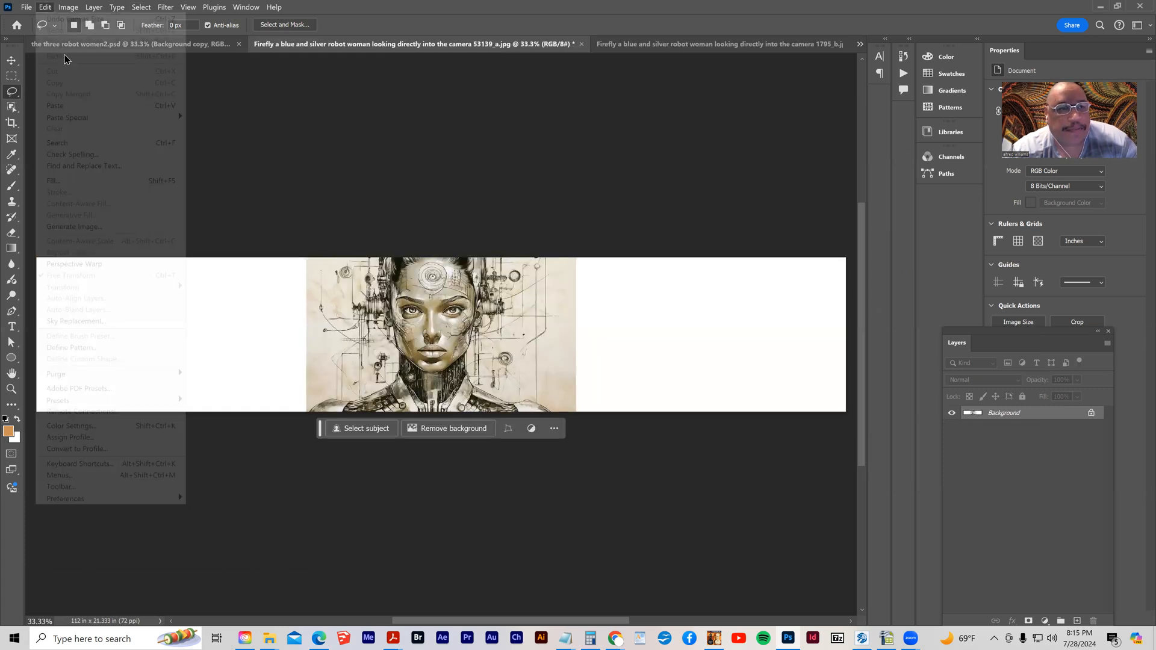
pyautogui.click(55, 106)
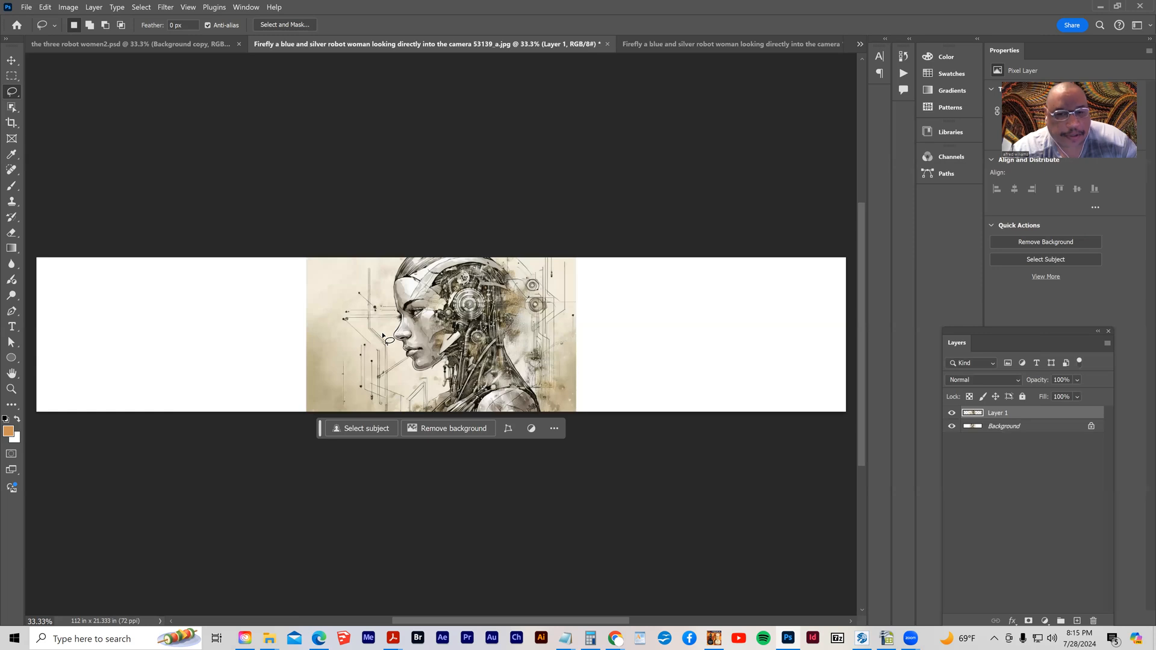
pyautogui.click(12, 60)
pyautogui.moveTo(366, 362); pyautogui.dragTo(289, 363)
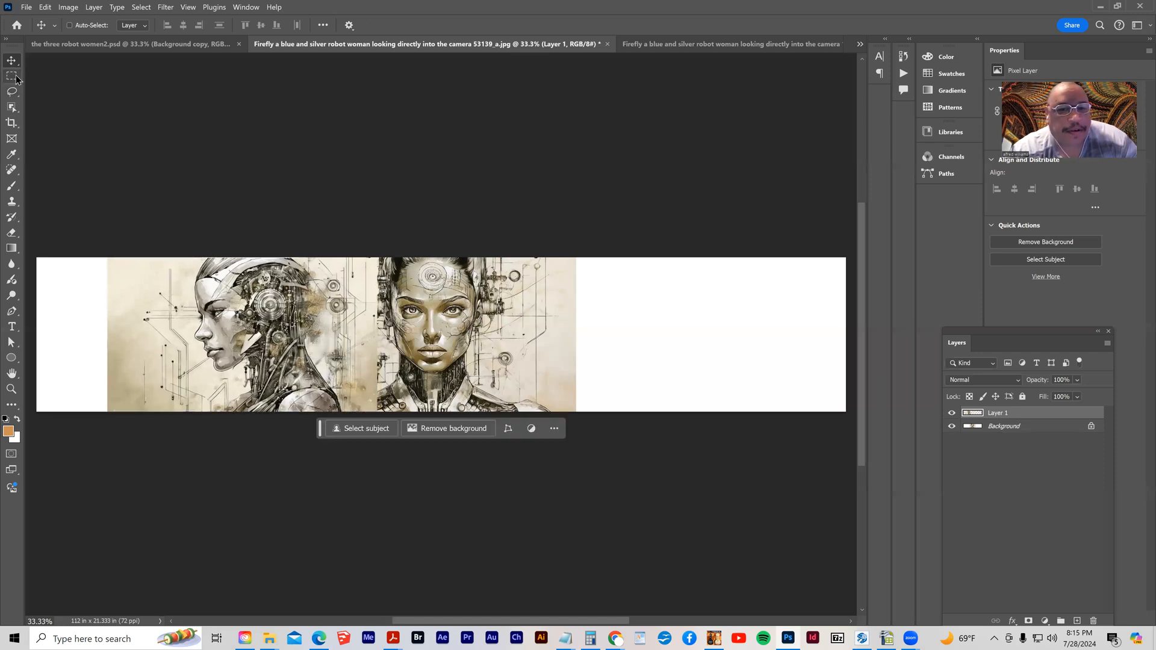
# Select the strip along the profile layer's right edge with a rectangular marquee, delete it, and deselect.
pyautogui.click(12, 76)
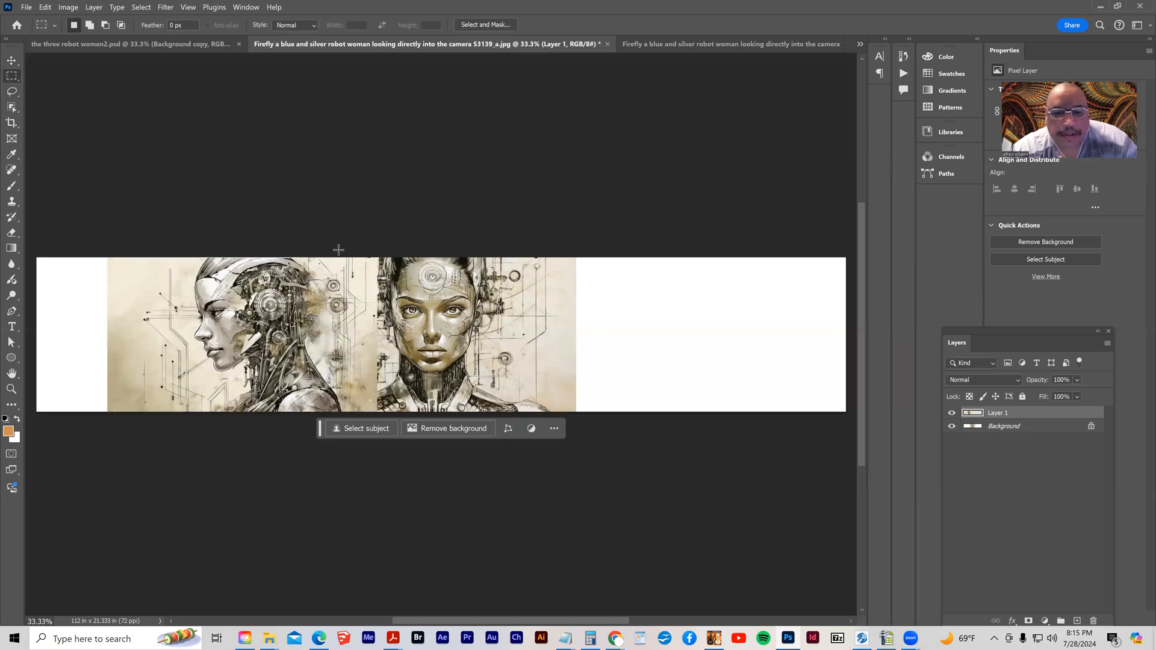
pyautogui.moveTo(338, 258); pyautogui.dragTo(406, 388)
pyautogui.click(237, 452)
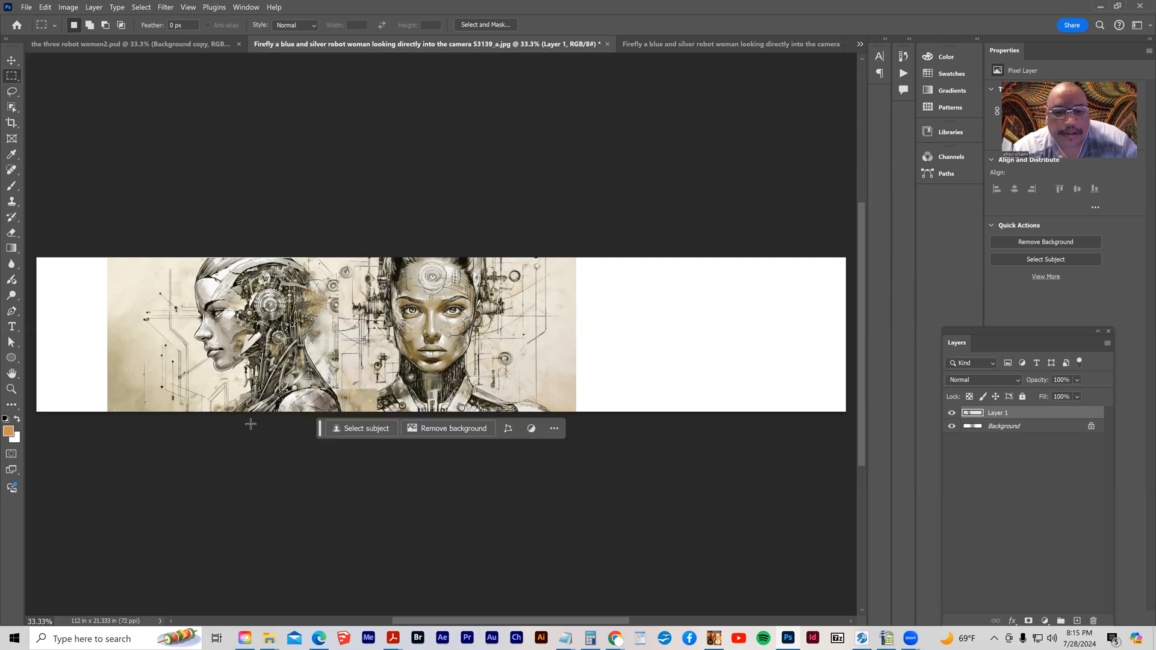
# Lasso the leftover background beside the profile woman's shoulder at the layer's lower right, delete it, and deselect.
pyautogui.click(12, 92)
pyautogui.moveTo(340, 382)
pyautogui.mouseDown()
pyautogui.moveTo(361, 433)
pyautogui.moveTo(396, 431)
pyautogui.moveTo(372, 374)
pyautogui.moveTo(342, 380)
pyautogui.mouseUp()
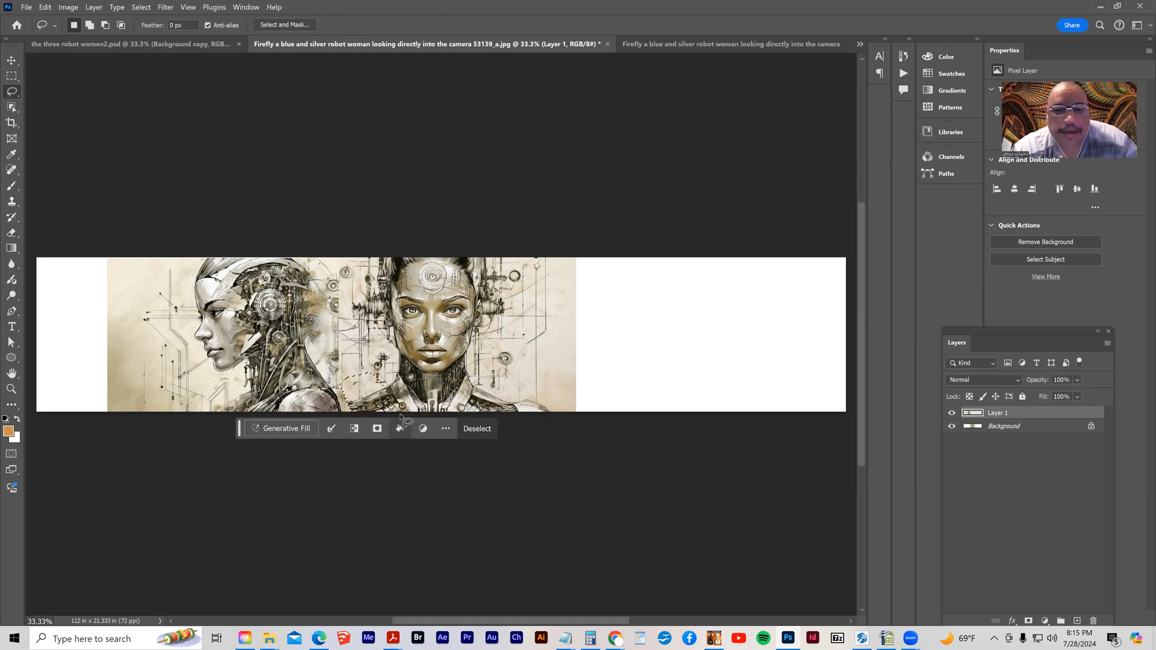
pyautogui.click(11, 61)
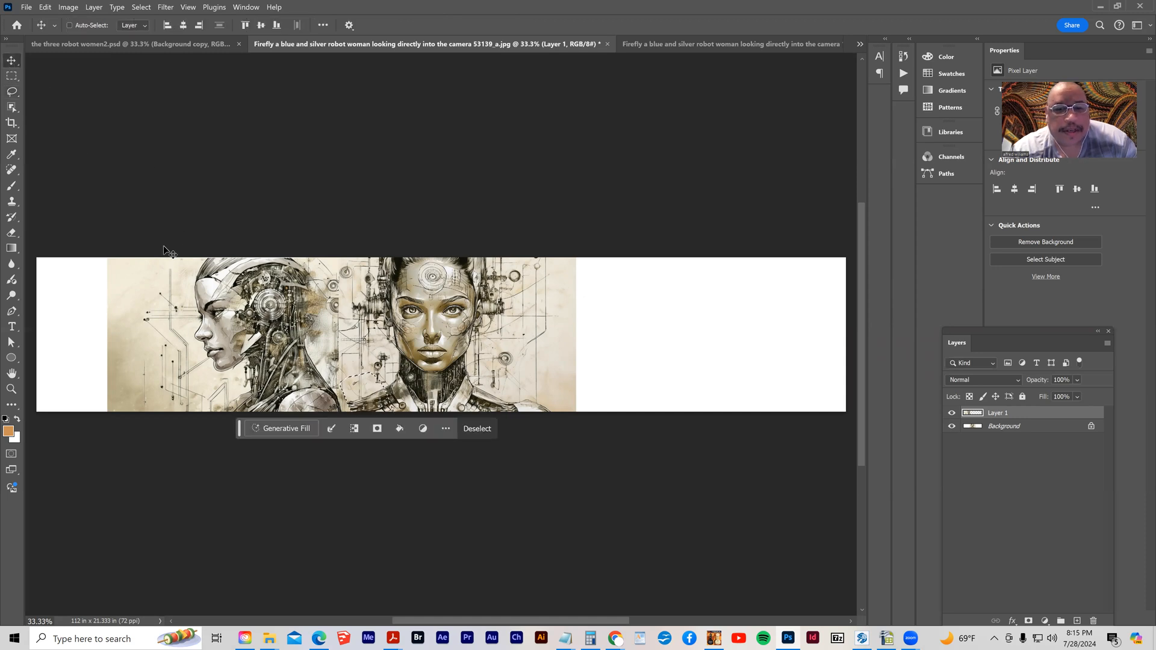
pyautogui.click(140, 8)
pyautogui.click(150, 30)
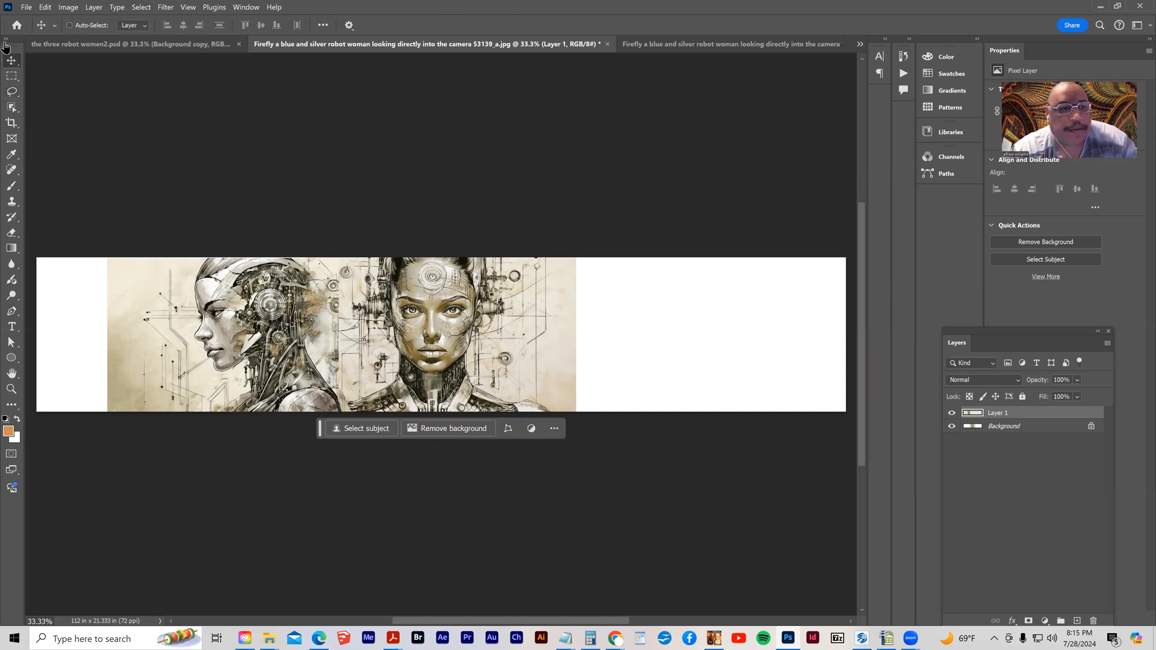
# Move the profile layer right until it overlaps the front-facing woman, and nudge it down flush with the canvas edges.
pyautogui.moveTo(260, 304); pyautogui.dragTo(297, 294)
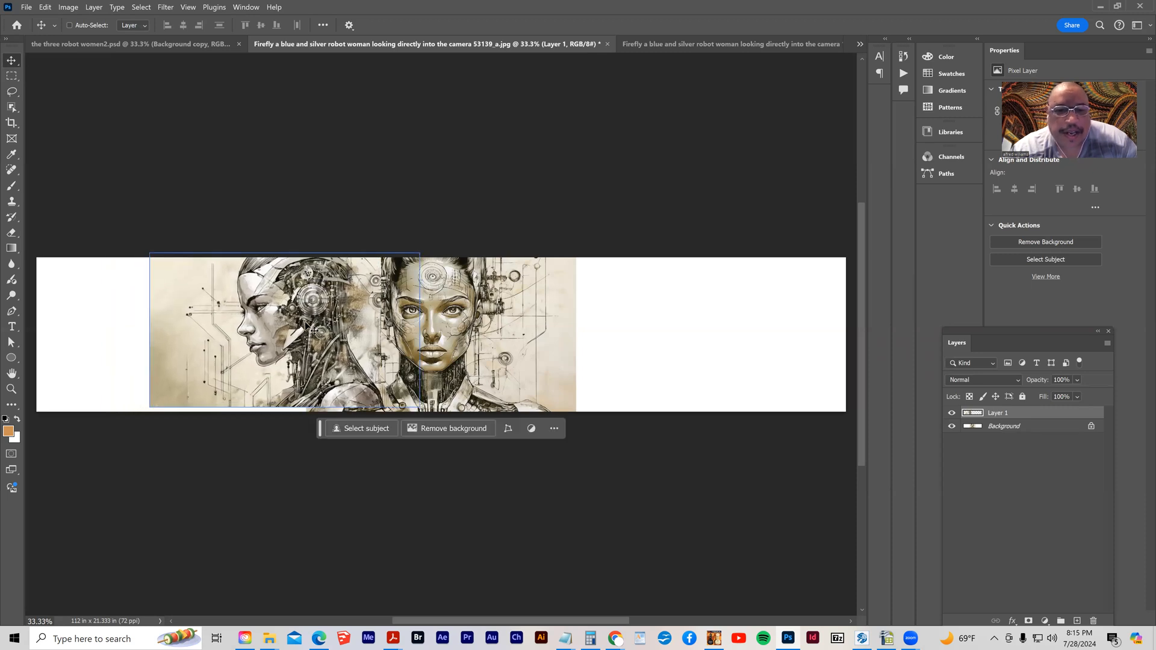
pyautogui.press('Down')
pyautogui.press('Down')
pyautogui.press('Down')
pyautogui.press('Down')
pyautogui.press('Down')
pyautogui.press('Down')
pyautogui.press('Down')
pyautogui.press('Down')
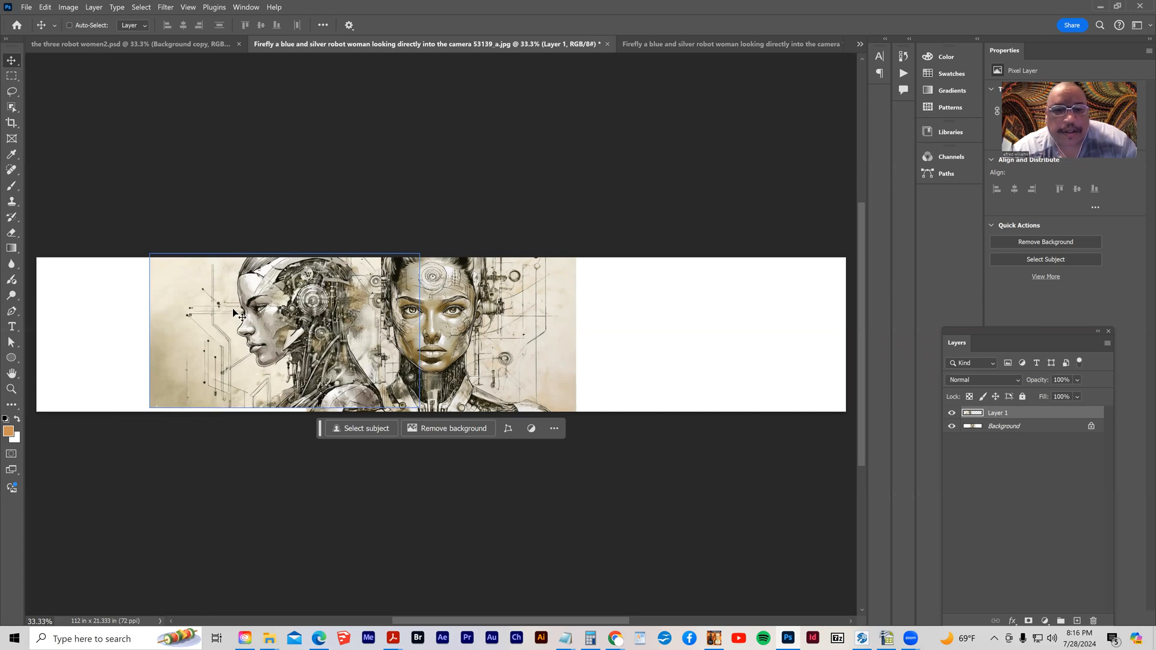
pyautogui.press('Down')
pyautogui.press('Down')
pyautogui.press('Down')
pyautogui.press('Down')
pyautogui.press('Down')
pyautogui.press('Down')
pyautogui.press('Down')
pyautogui.press('Down')
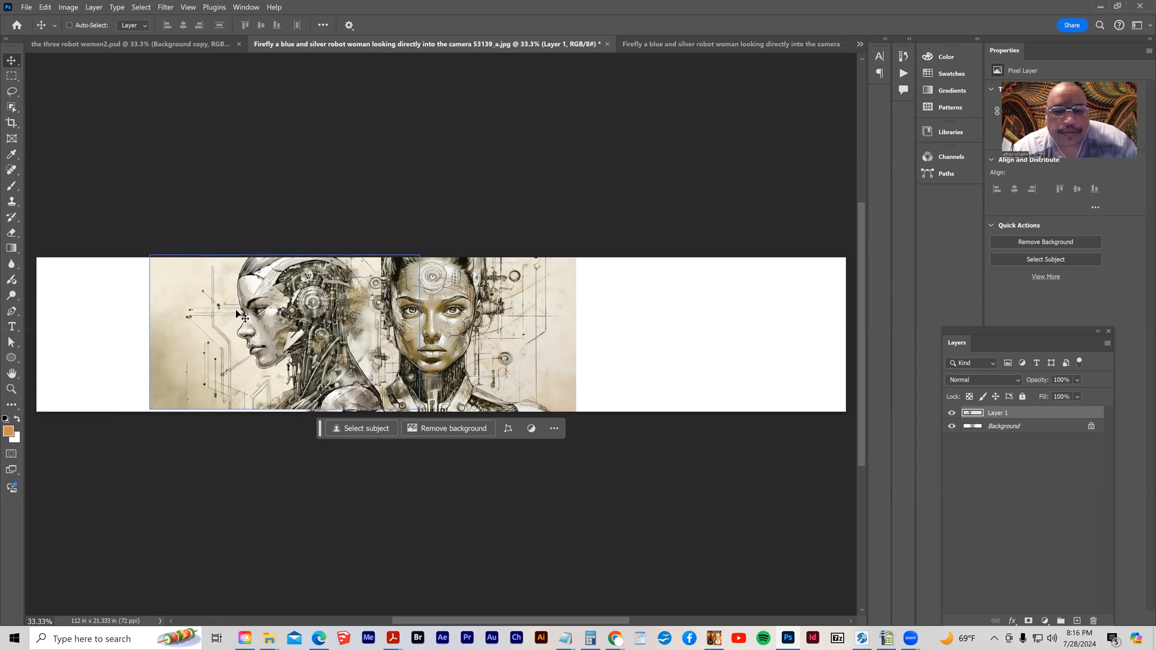
pyautogui.press('Down')
pyautogui.press('Down')
pyautogui.press('Down')
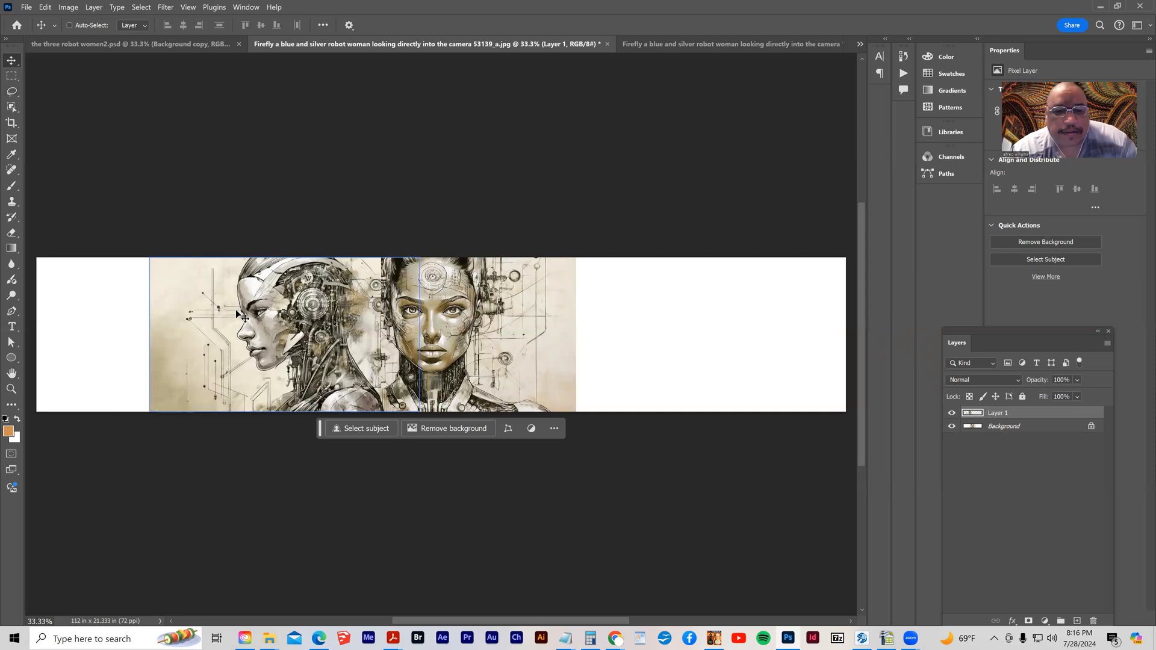
# Nudge the profile layer slightly further right toward the front-facing woman.
pyautogui.press('Right')
pyautogui.press('Right')
pyautogui.press('Right')
pyautogui.press('Right')
pyautogui.press('Right')
pyautogui.press('Right')
pyautogui.press('Right')
pyautogui.press('Right')
pyautogui.press('Right')
pyautogui.press('Right')
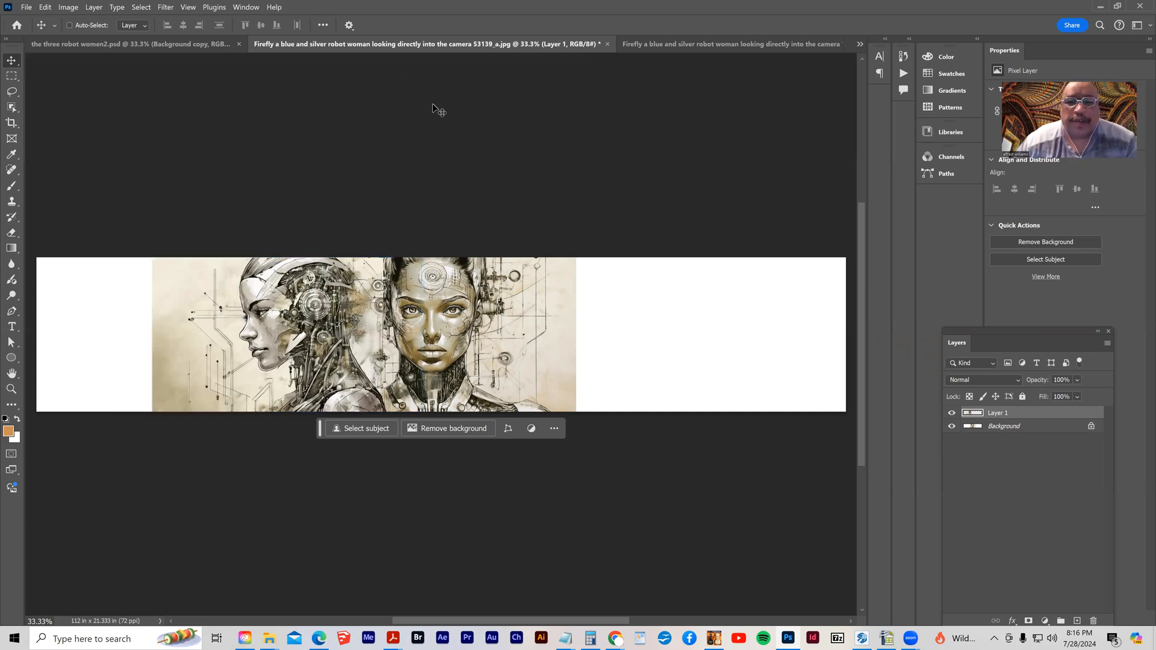
# Flatten the image so the profile woman merges into the background layer.
pyautogui.click(98, 9)
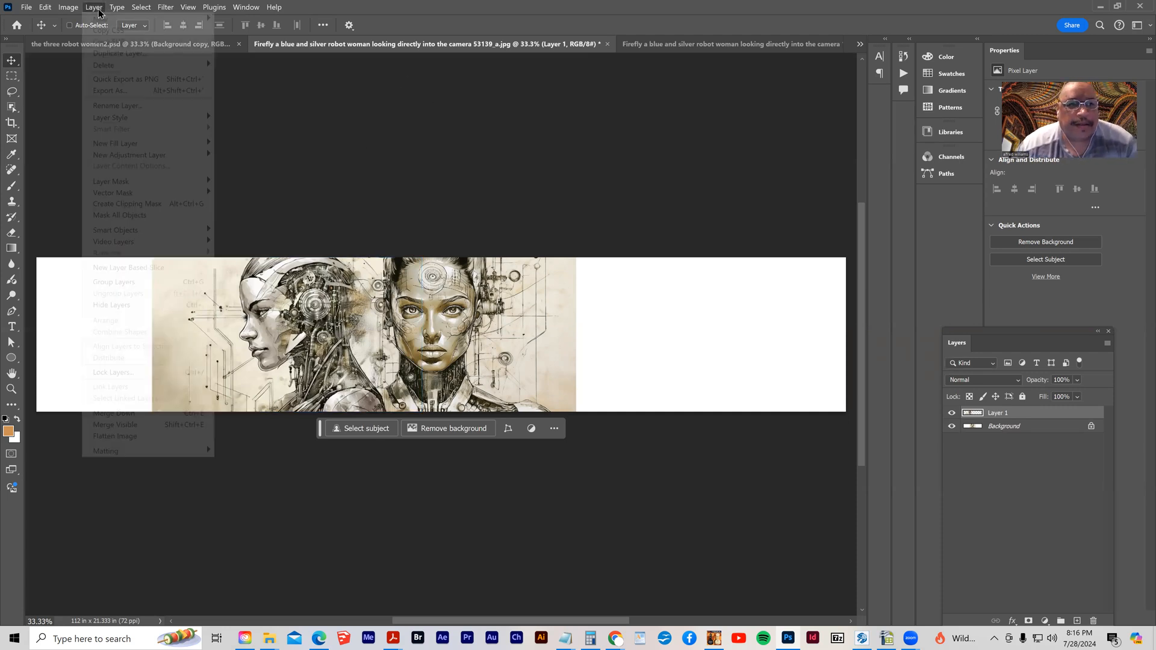
pyautogui.click(136, 437)
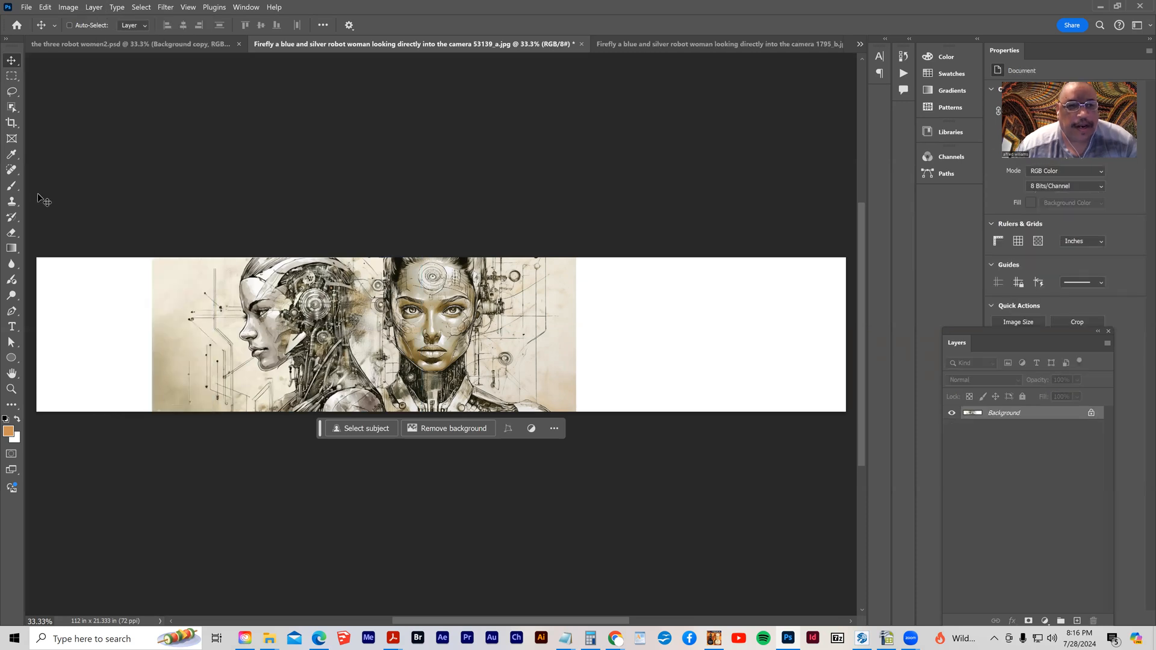
pyautogui.click(12, 92)
pyautogui.moveTo(287, 253); pyautogui.dragTo(327, 272)
pyautogui.click(140, 6)
pyautogui.click(153, 31)
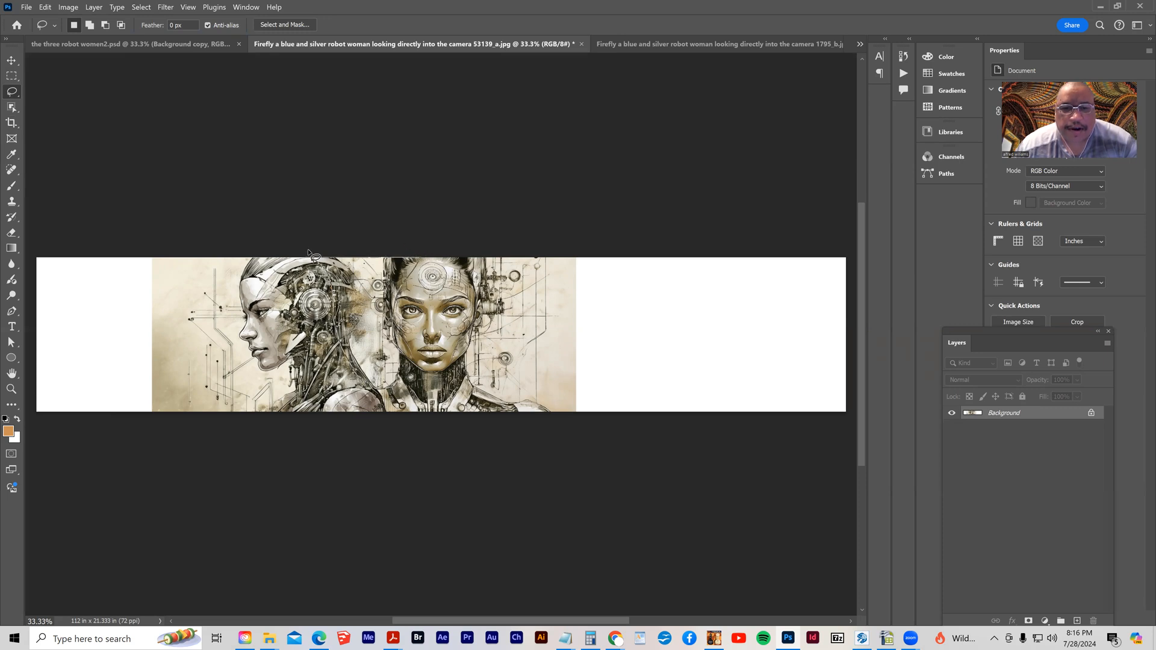
# Lasso the seam between the profile woman and the front-facing woman and blend it with Generative Fill, leaving the prompt empty.
pyautogui.moveTo(308, 252); pyautogui.dragTo(307, 255)
pyautogui.click(299, 406)
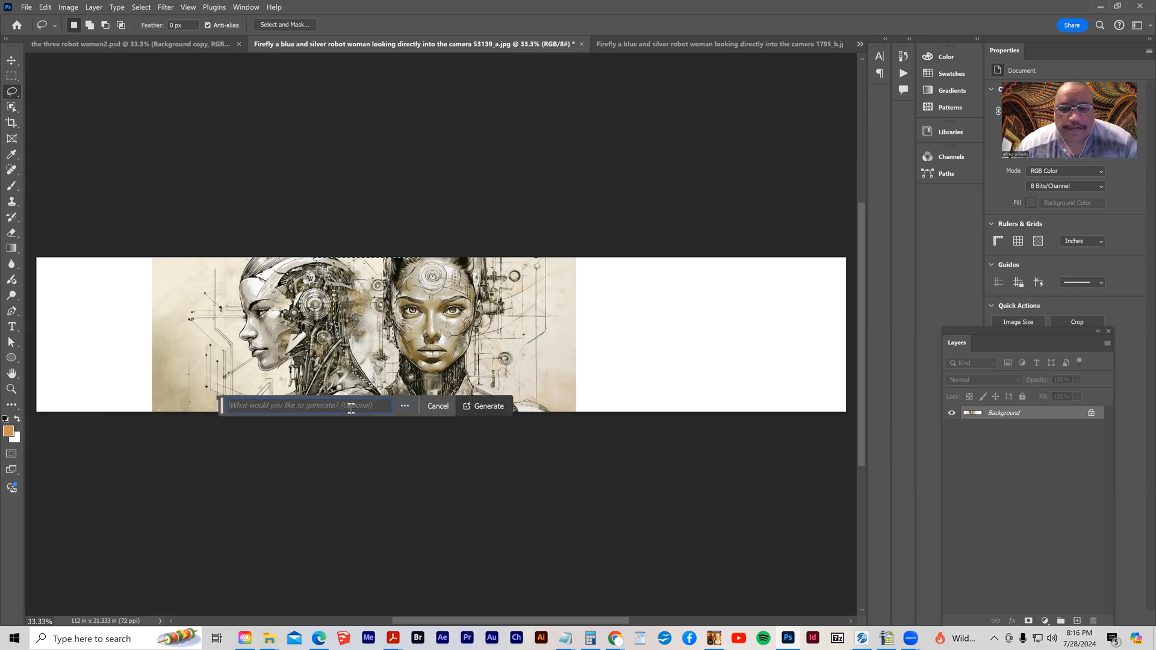
pyautogui.click(484, 406)
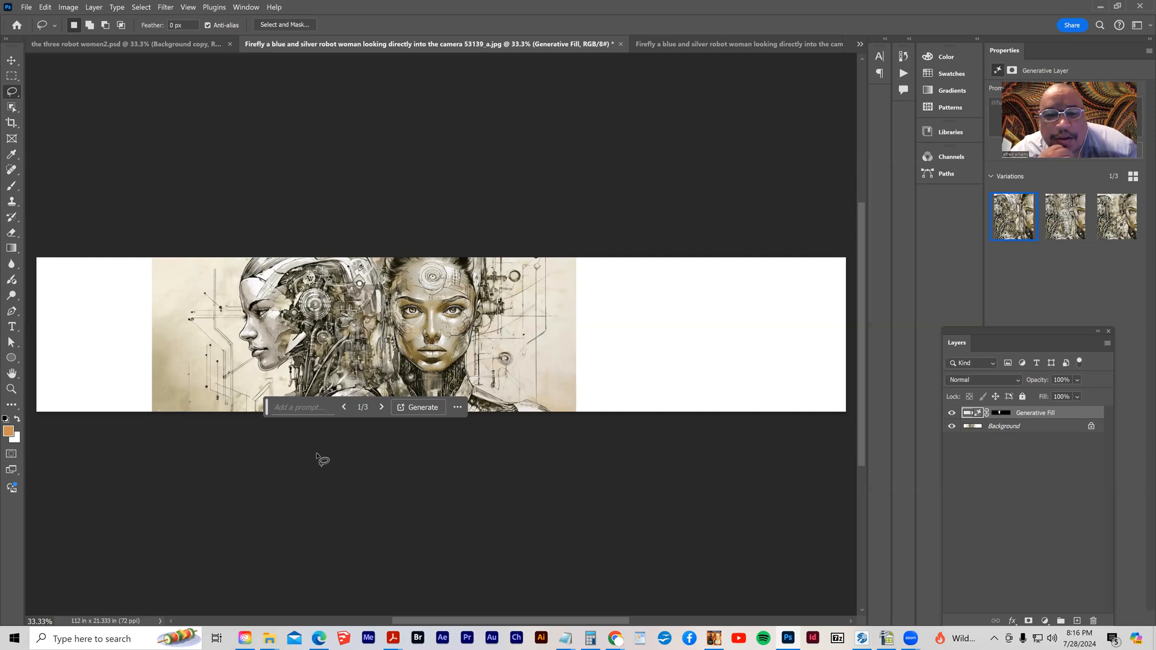
pyautogui.moveTo(268, 408); pyautogui.dragTo(280, 505)
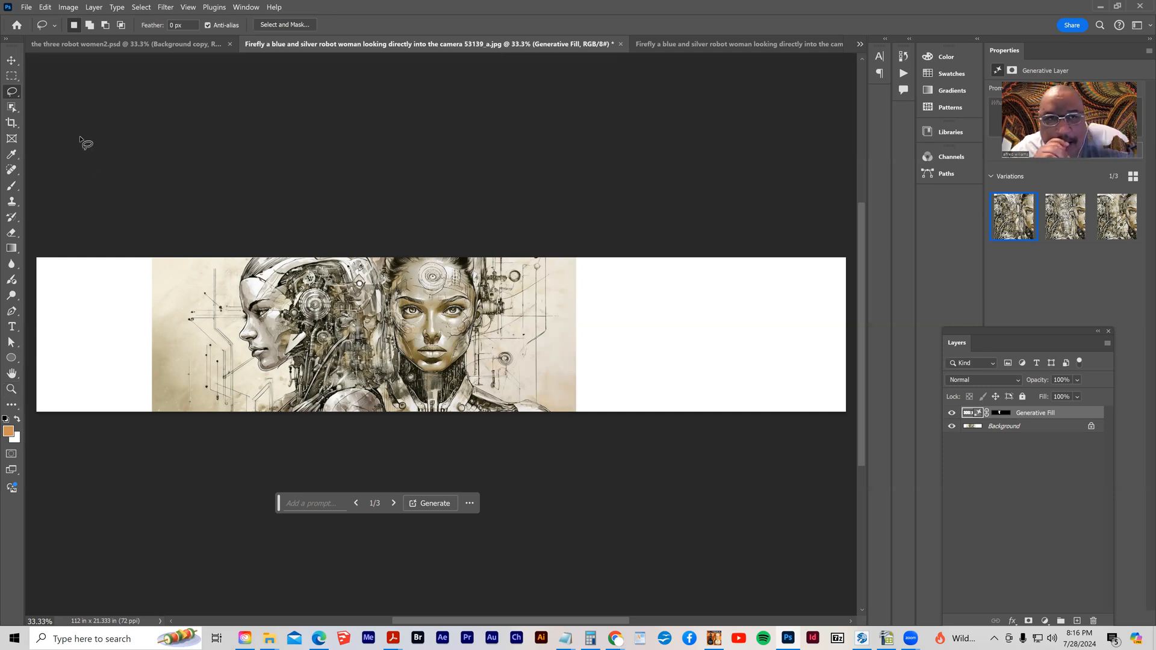
# Compare the composition with the finished mashup in the three robot women2.psd.
pyautogui.click(167, 47)
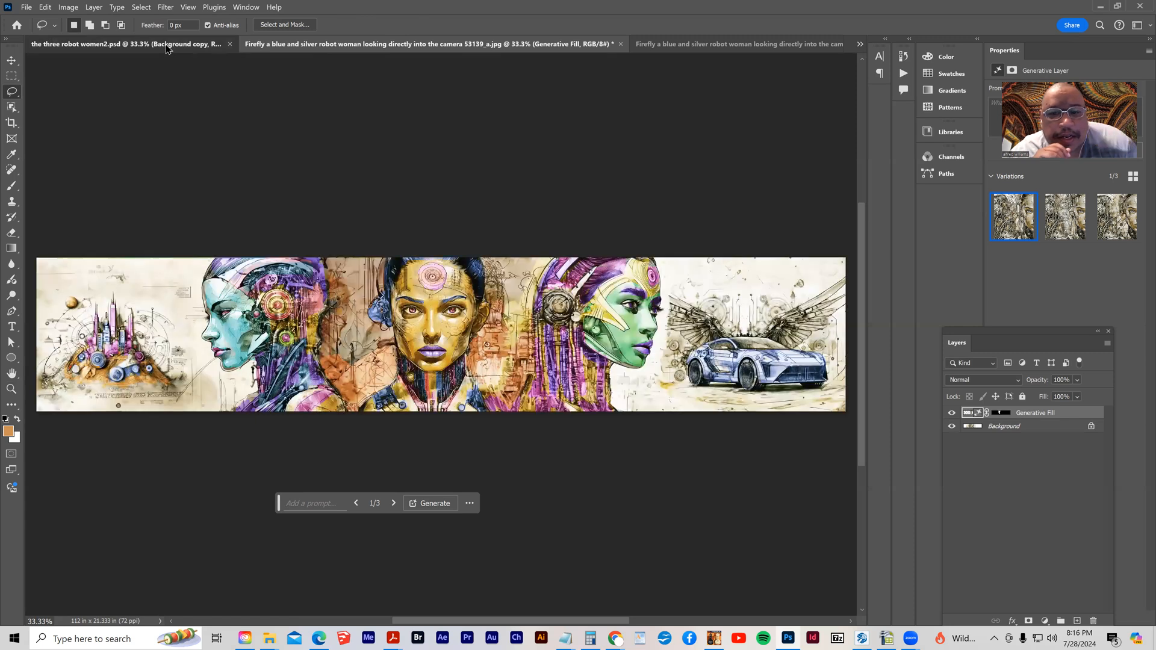
pyautogui.click(387, 49)
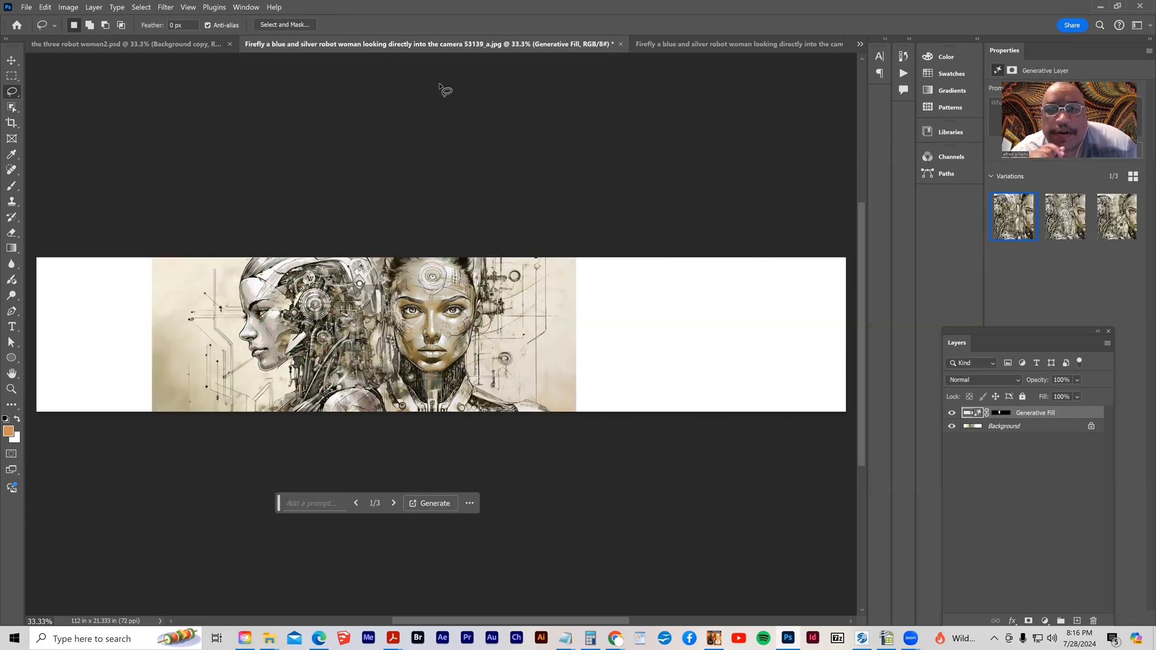
# Close the 1795_b image, open the robot woman image 90792_d from the mash up 2 folder, and flip its canvas horizontally.
pyautogui.click(807, 44)
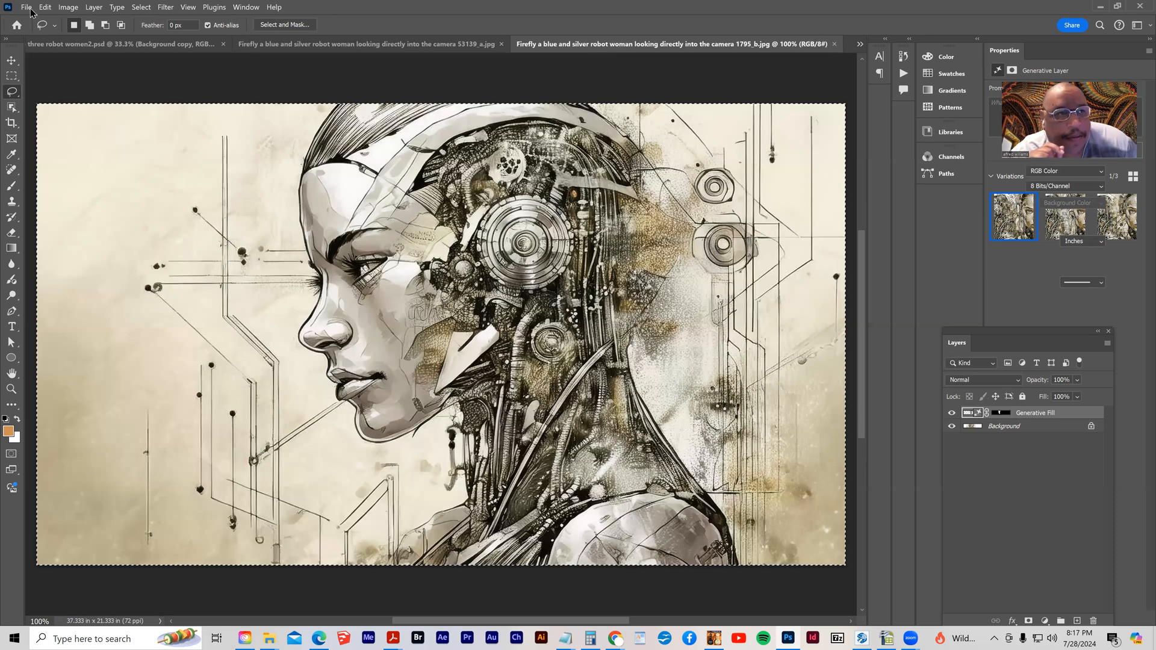
pyautogui.hotkey('ctrl', 'Tab')
pyautogui.hotkey('ctrl', 'o')
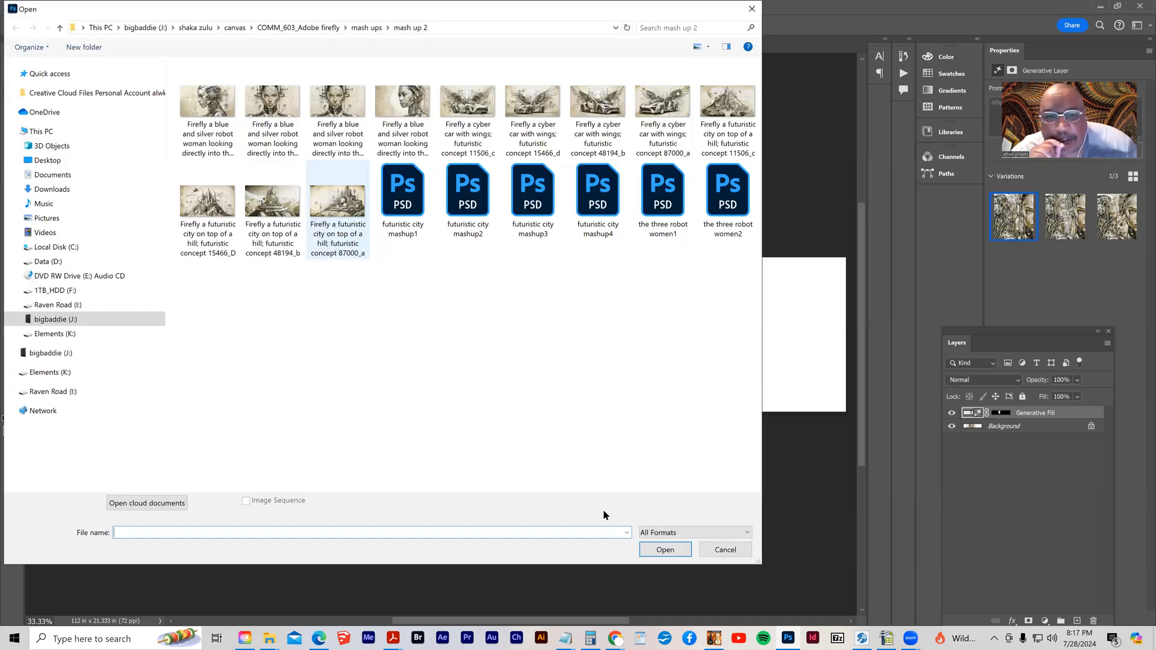
pyautogui.click(402, 120)
pyautogui.click(654, 549)
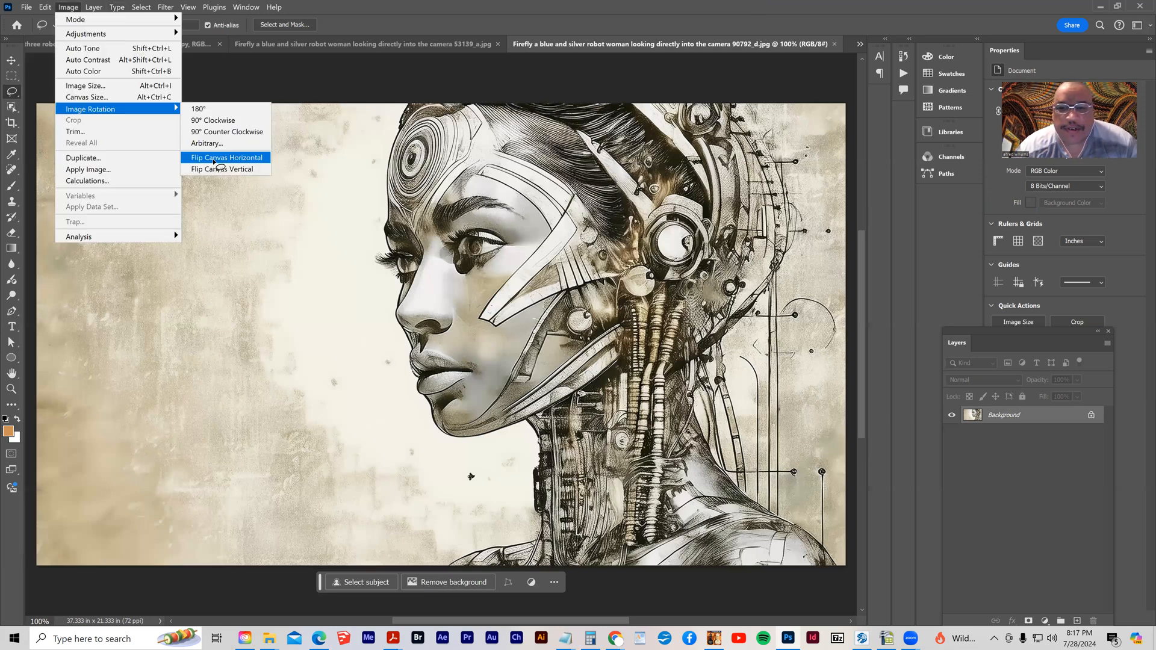
pyautogui.click(217, 158)
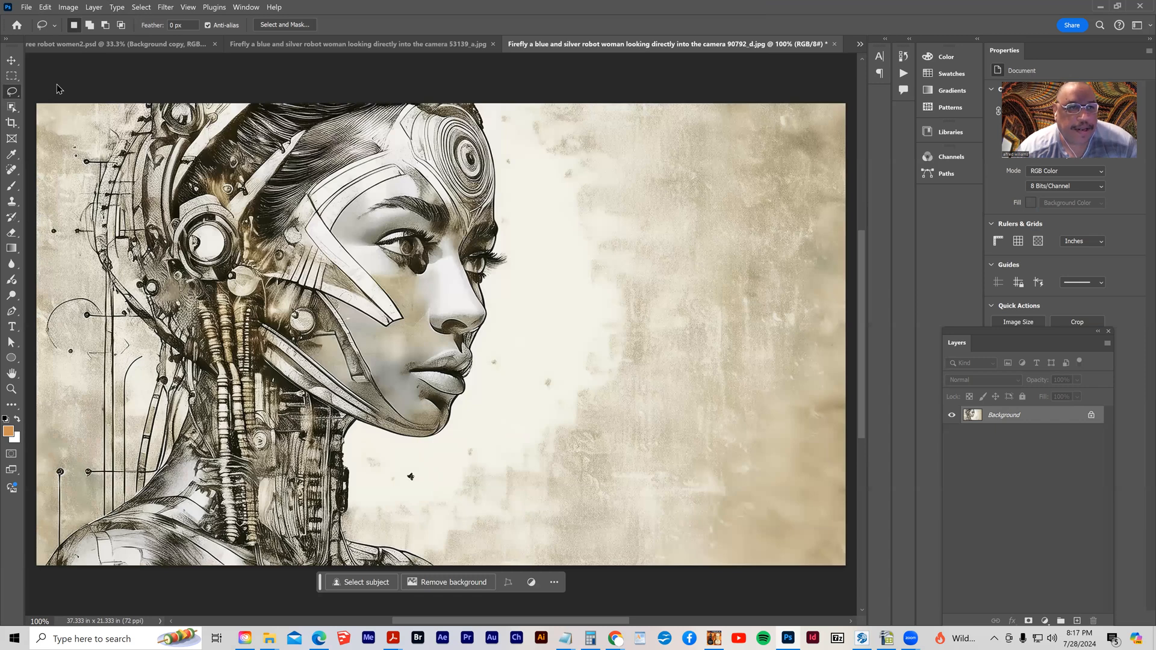
# Paste the flipped woman into the 53139_a composition and move her layer to the right side of the front-facing woman.
pyautogui.click(121, 45)
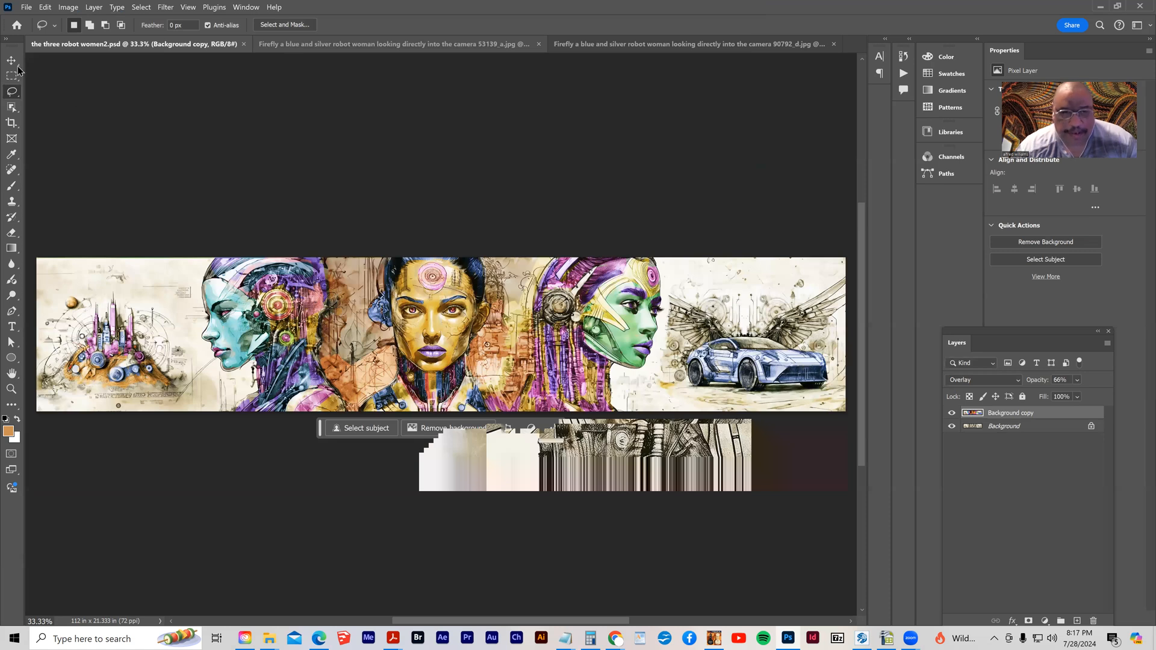
pyautogui.click(45, 11)
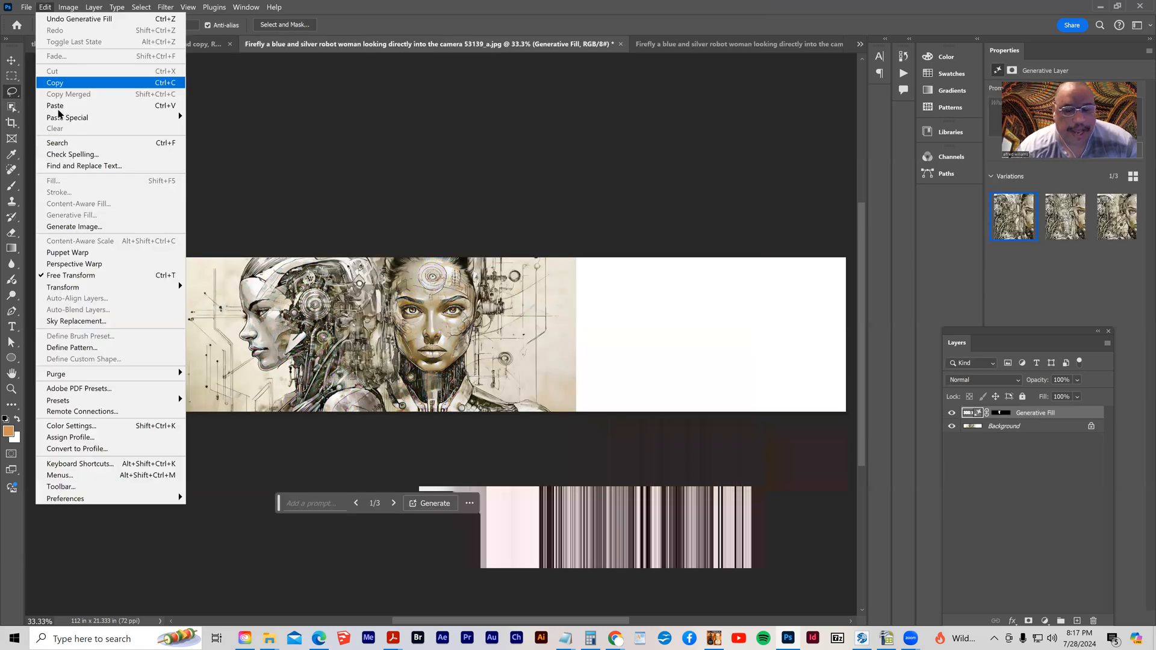
pyautogui.click(54, 106)
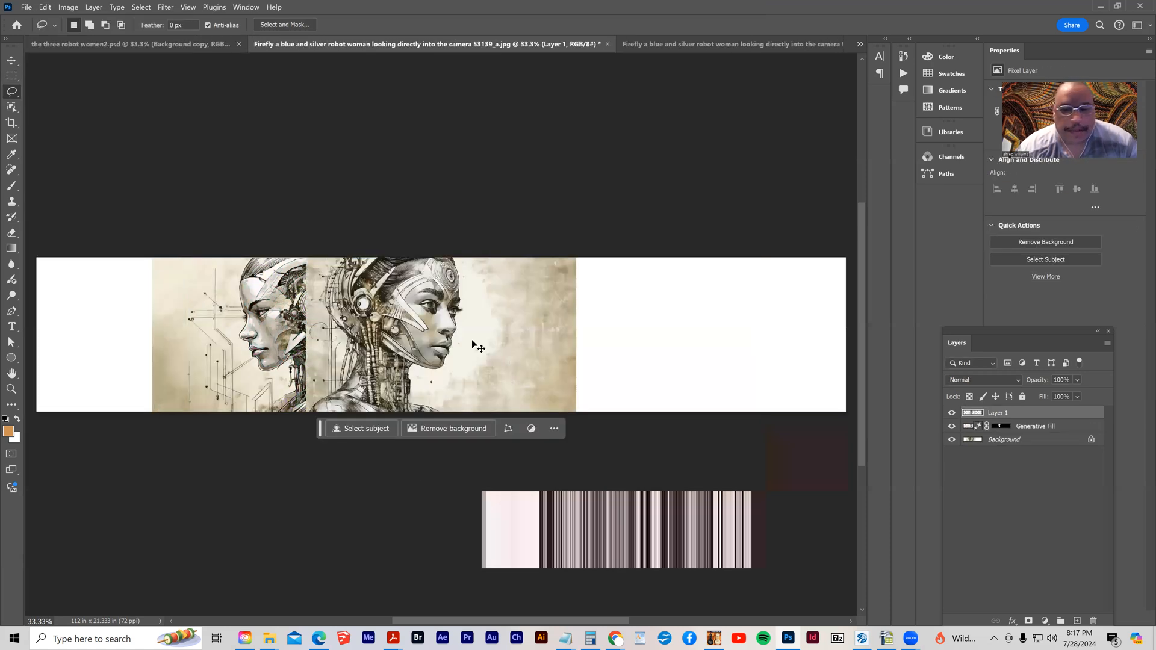
pyautogui.press('v')
pyautogui.moveTo(476, 335); pyautogui.dragTo(649, 335)
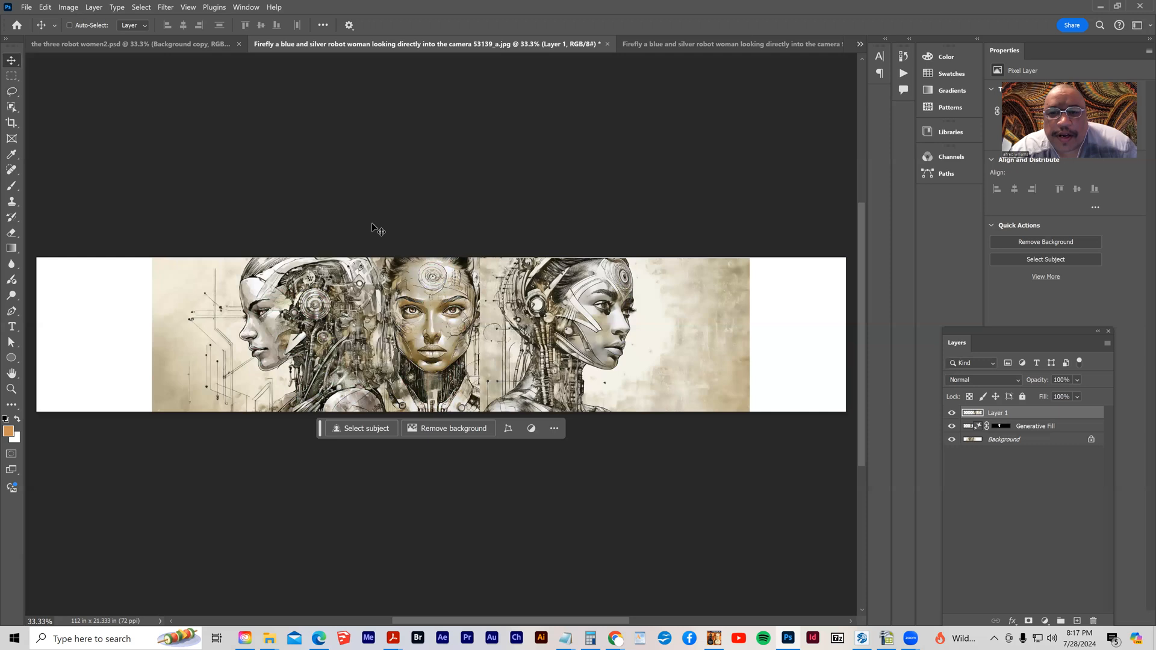
# Lasso and delete the pasted layer's left edge over the front-facing woman, deselect, and nudge the layer slightly left toward her.
pyautogui.press('l')
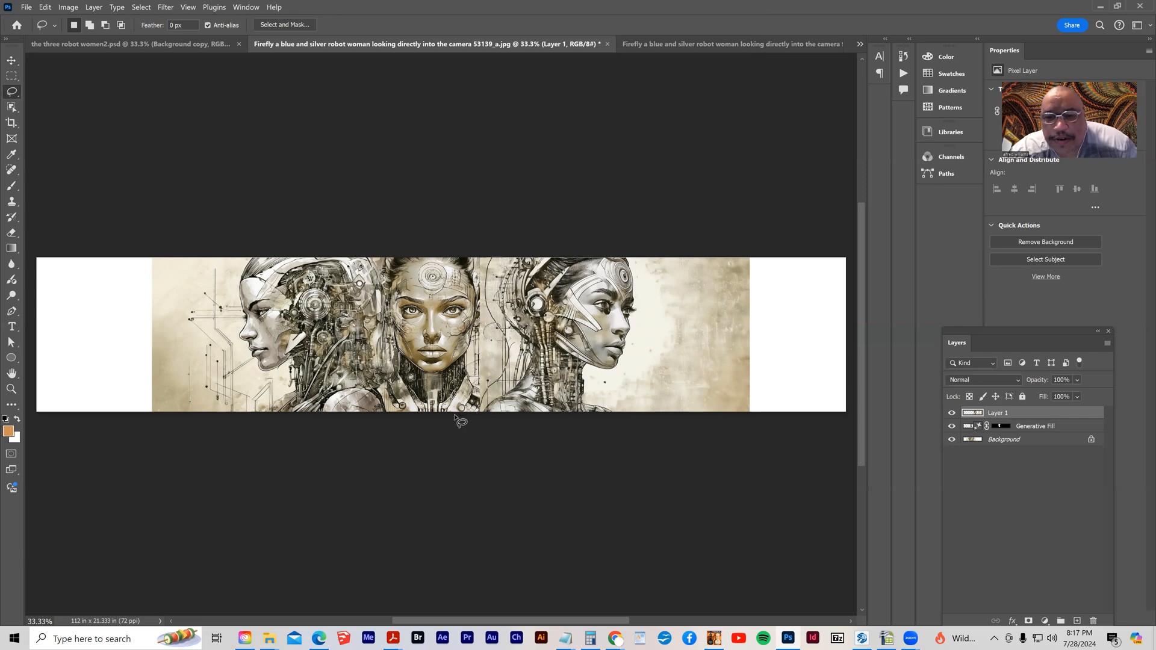
pyautogui.moveTo(455, 250); pyautogui.dragTo(458, 257)
pyautogui.press('Delete')
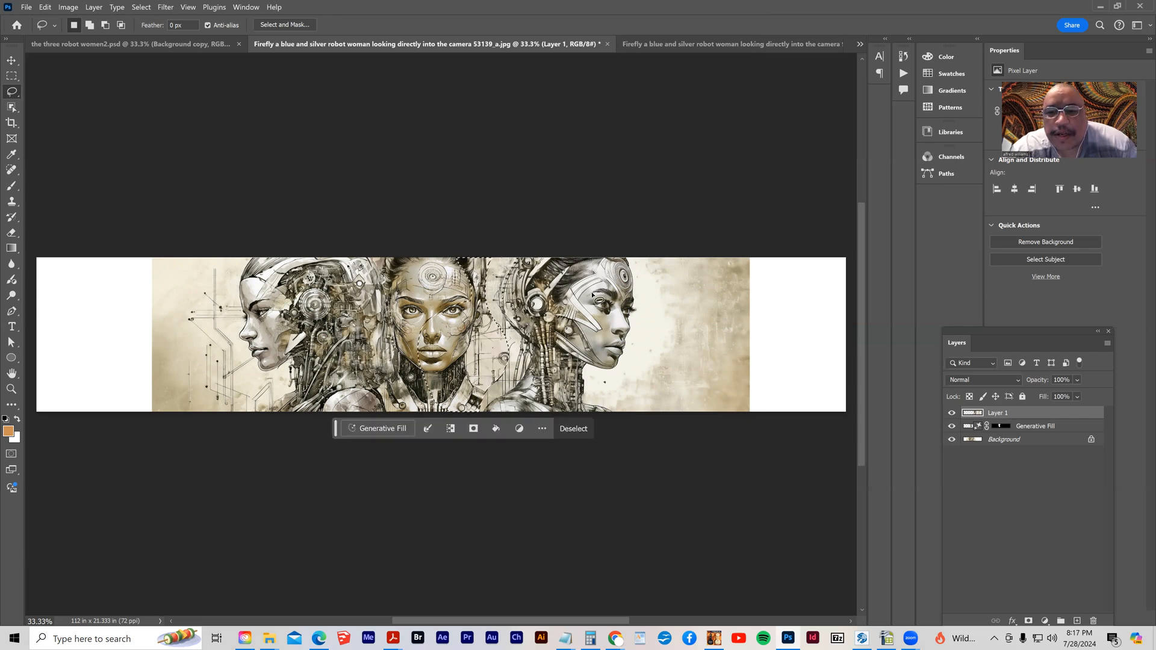
pyautogui.click(141, 7)
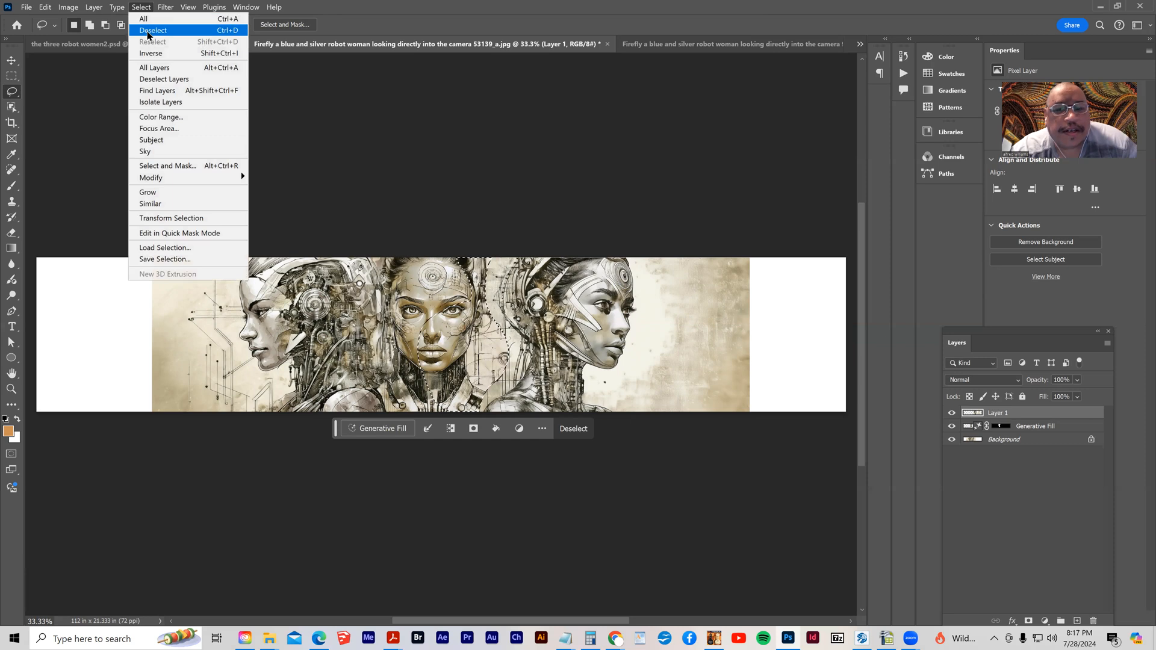
pyautogui.click(152, 31)
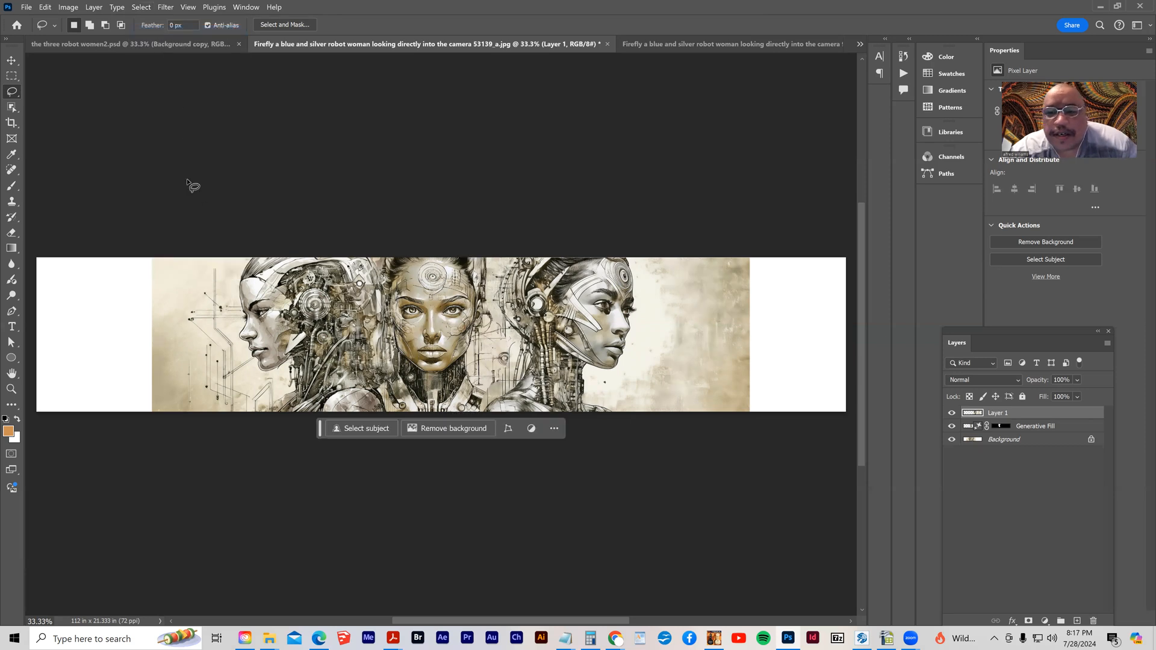
pyautogui.click(11, 60)
pyautogui.moveTo(565, 377); pyautogui.dragTo(558, 376)
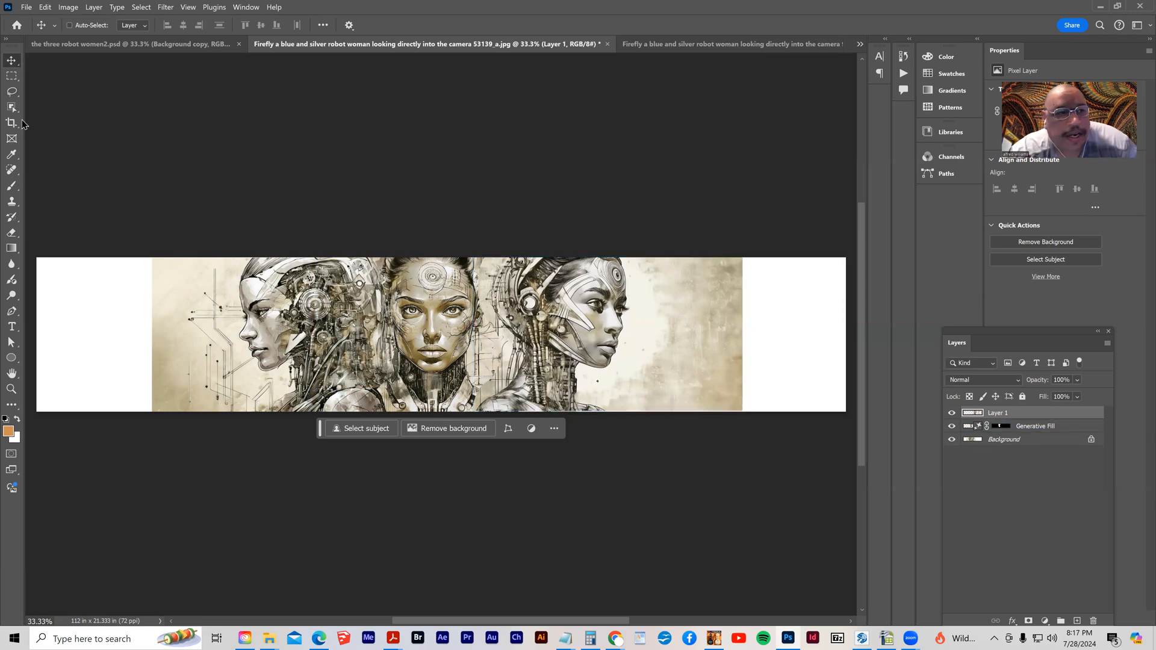
# Lasso the area between the front-facing and right-facing women, apply Generative Fill without a prompt, and compare its variations.
pyautogui.click(11, 92)
pyautogui.moveTo(577, 252)
pyautogui.mouseDown()
pyautogui.moveTo(544, 282)
pyautogui.moveTo(527, 360)
pyautogui.moveTo(479, 413)
pyautogui.moveTo(462, 367)
pyautogui.moveTo(473, 295)
pyautogui.moveTo(439, 253)
pyautogui.mouseUp()
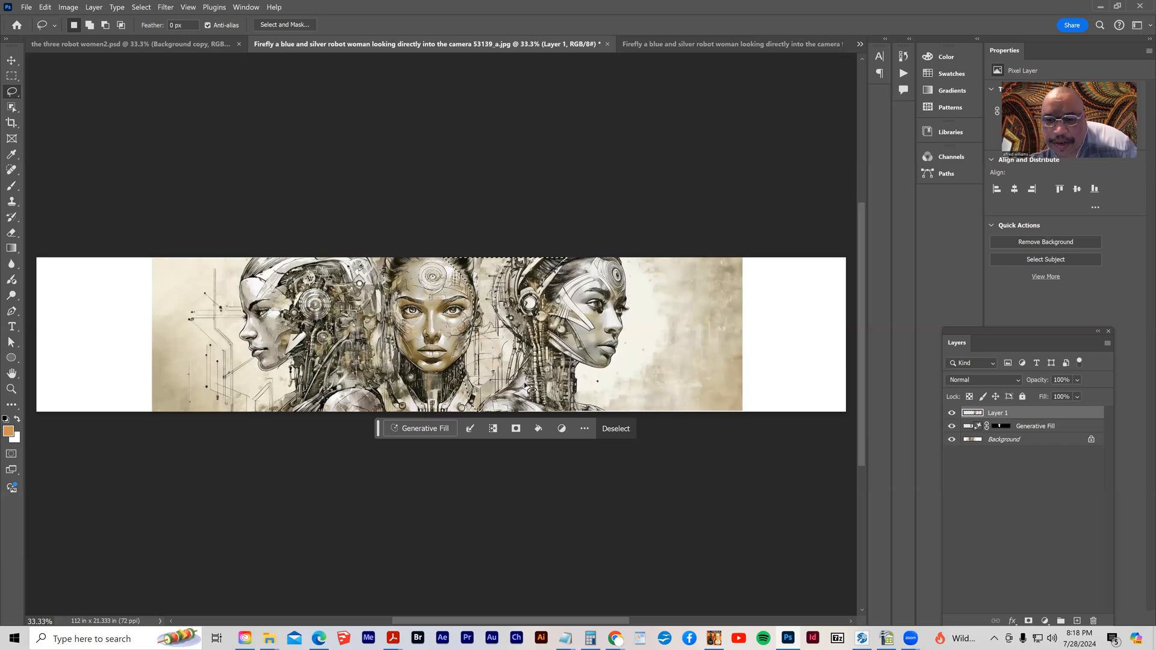
pyautogui.click(416, 428)
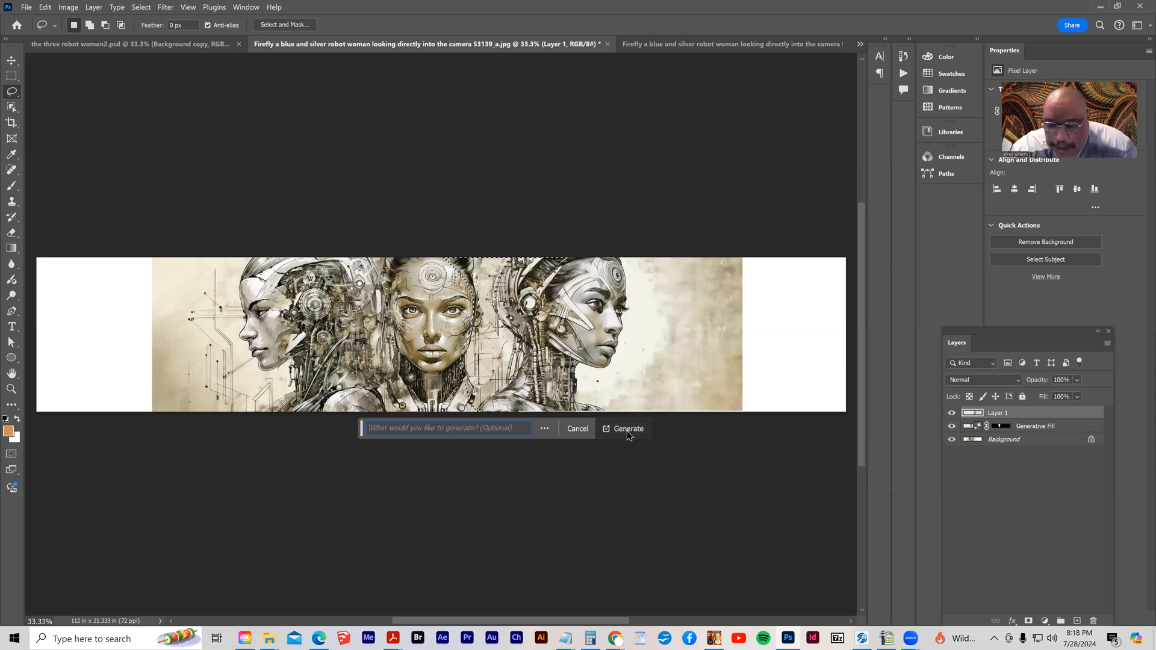
pyautogui.click(627, 431)
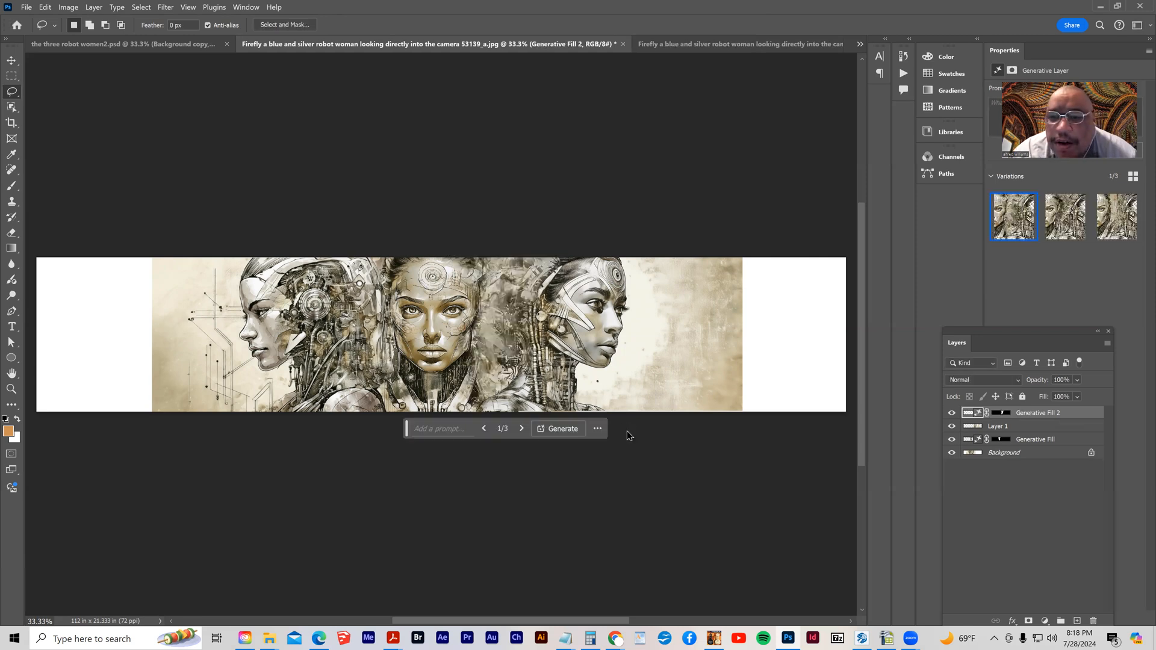
pyautogui.click(1065, 216)
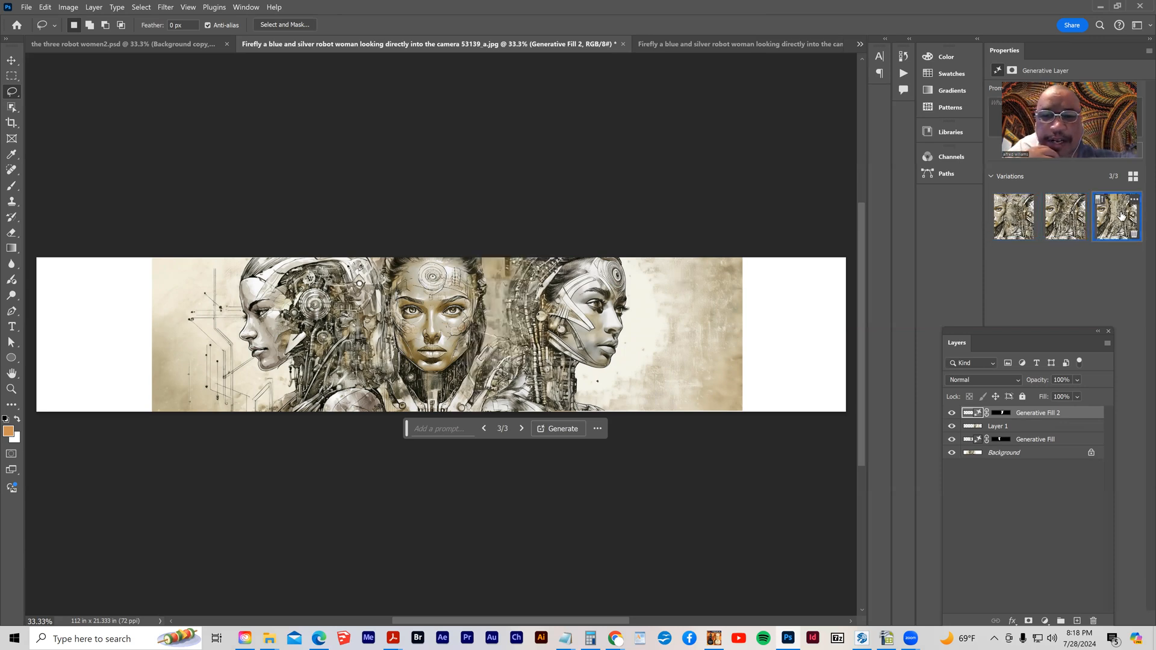
pyautogui.click(1060, 226)
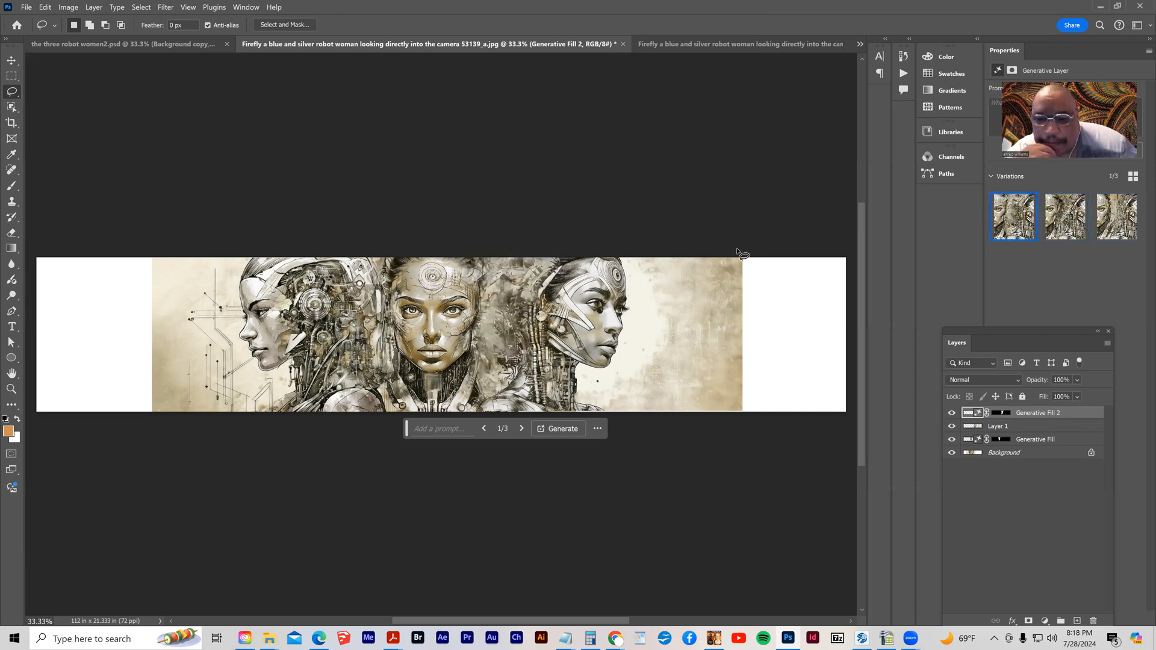
# Generate another set of variations for the second fill and choose variation 2 of 6.
pyautogui.click(562, 429)
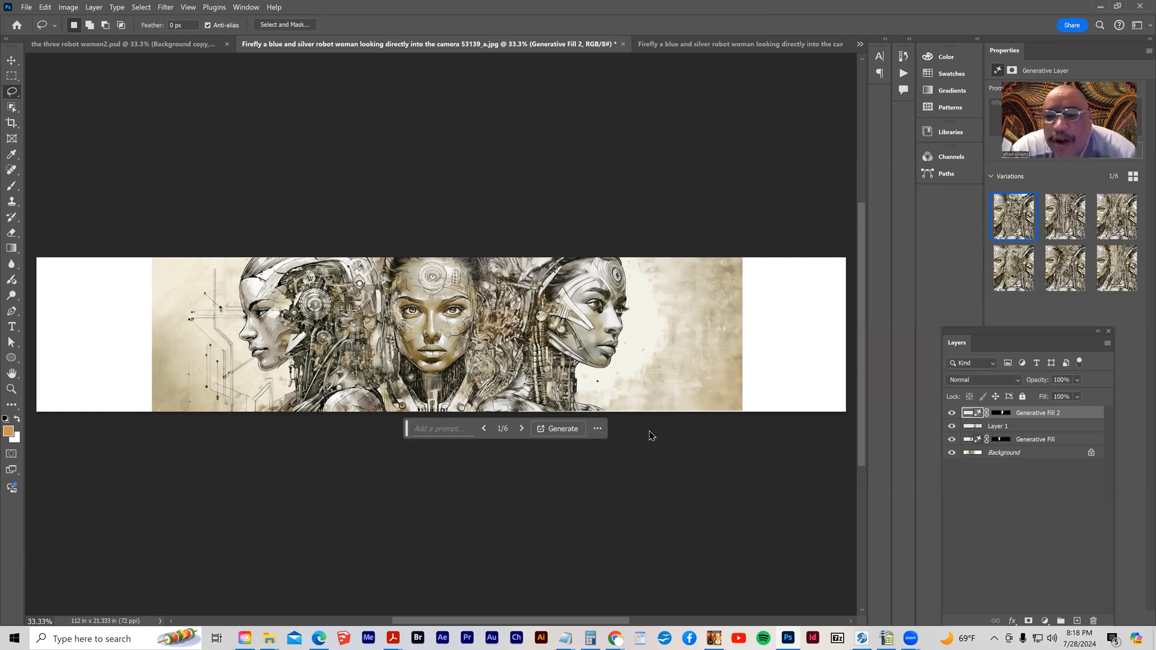
pyautogui.click(1065, 221)
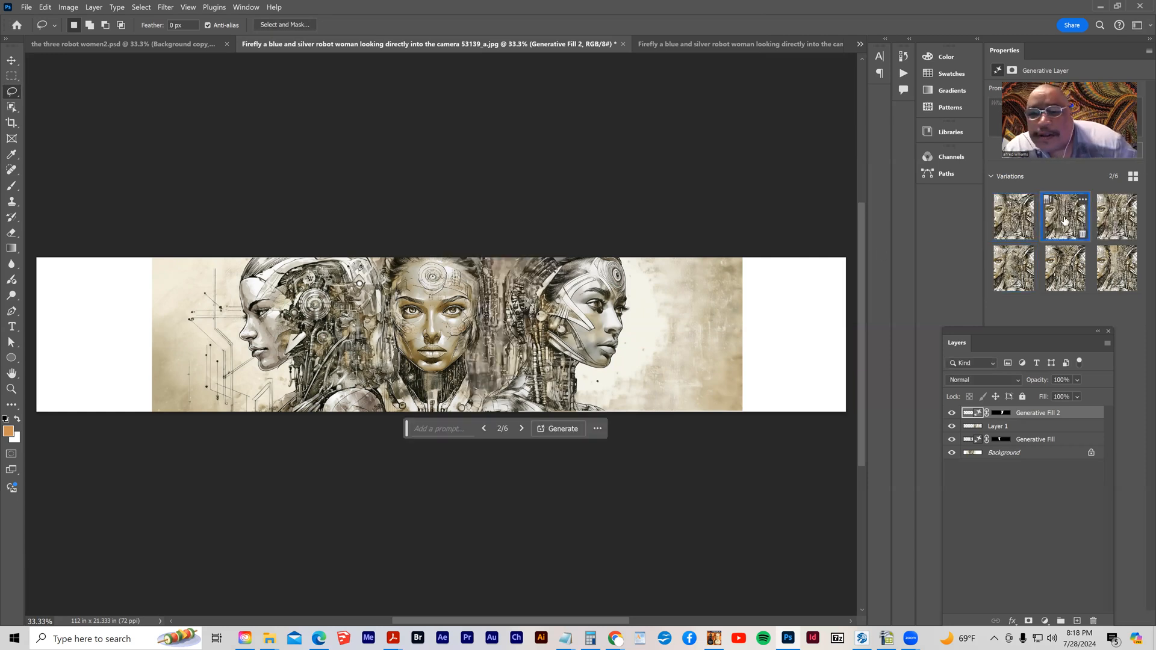
pyautogui.click(1104, 222)
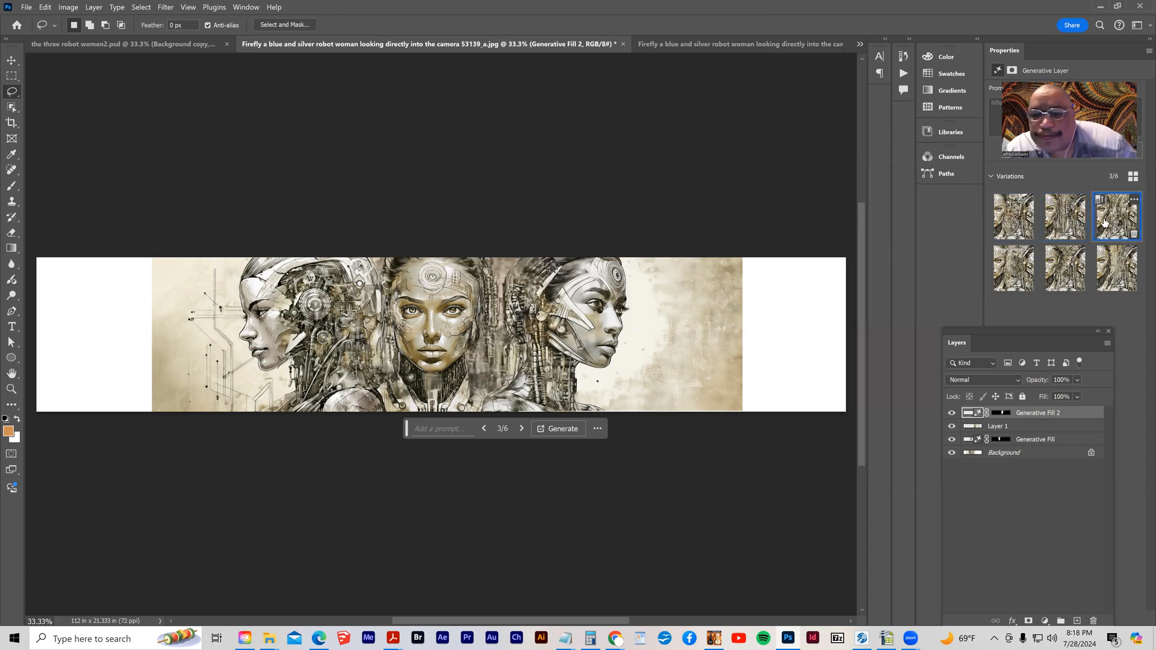
pyautogui.click(1066, 227)
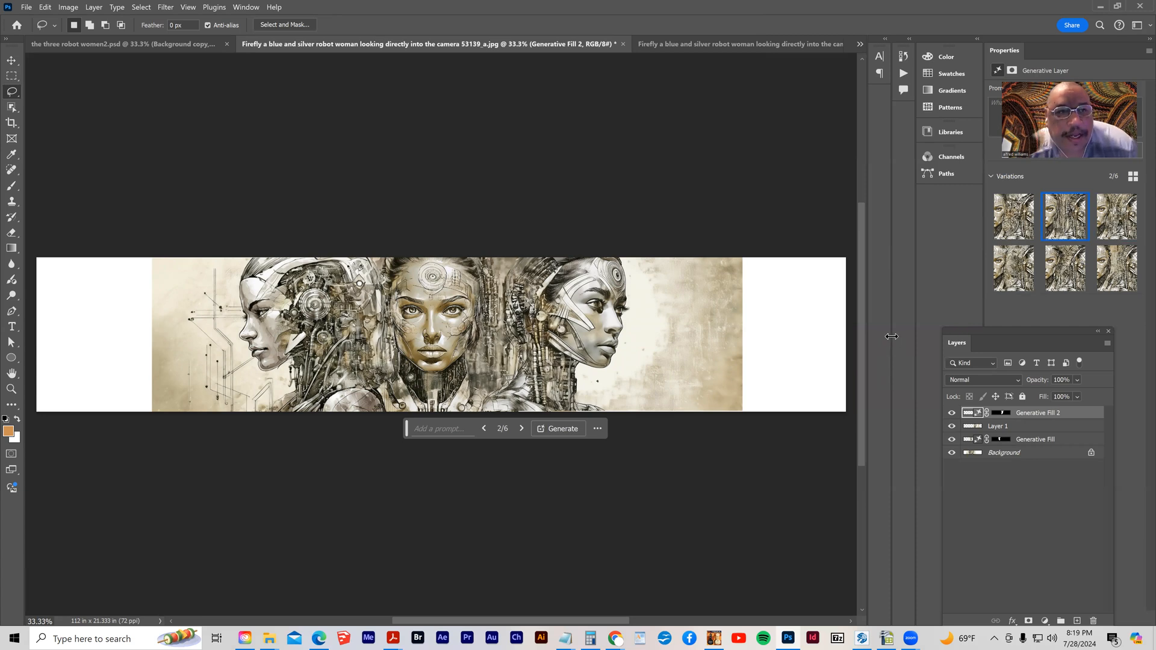
# Open the image "Firefly a futuristic city on top of a hill; futuristic concept 48194_b" from the mash up 2 folder.
pyautogui.click(26, 8)
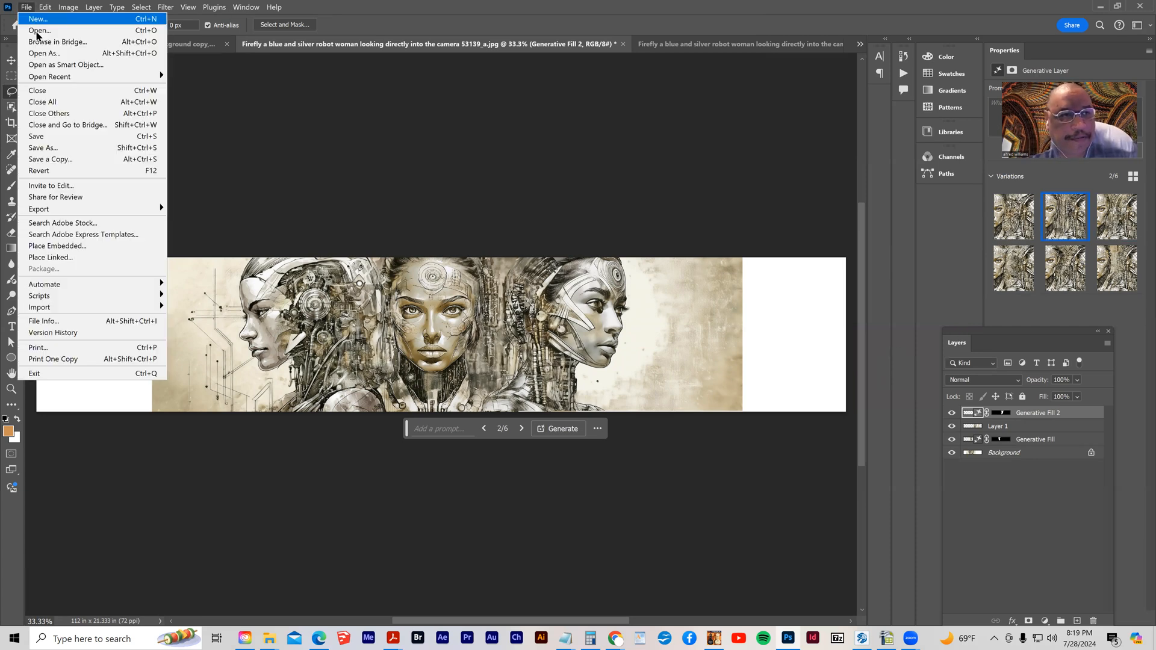
pyautogui.click(38, 31)
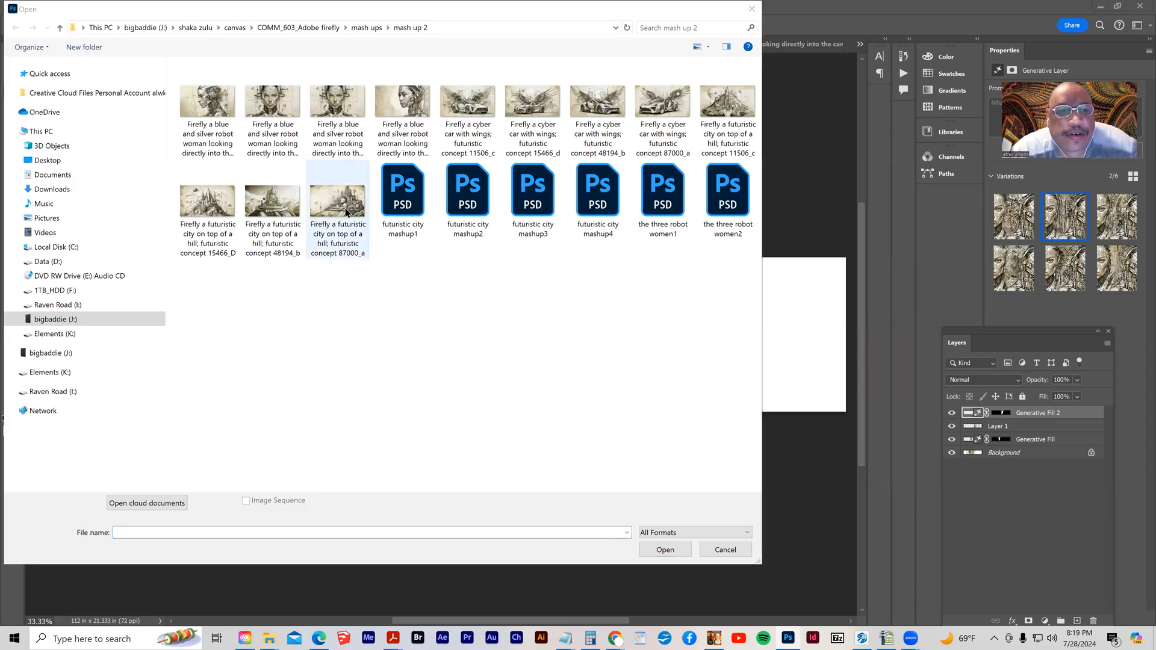
pyautogui.click(268, 218)
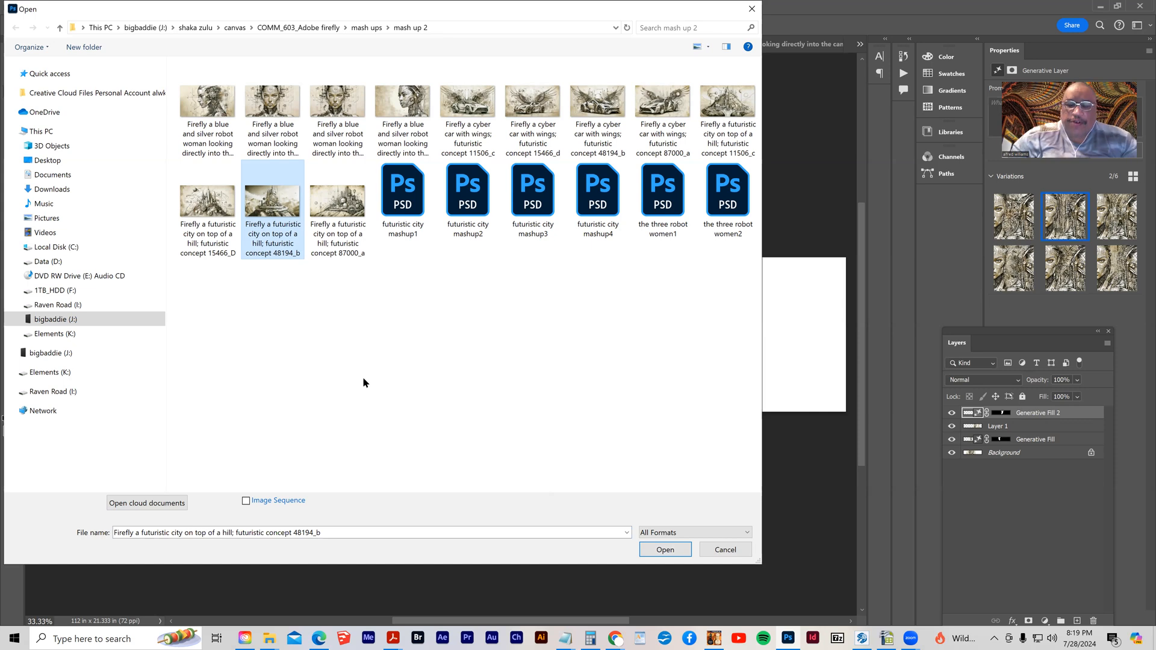
pyautogui.click(648, 555)
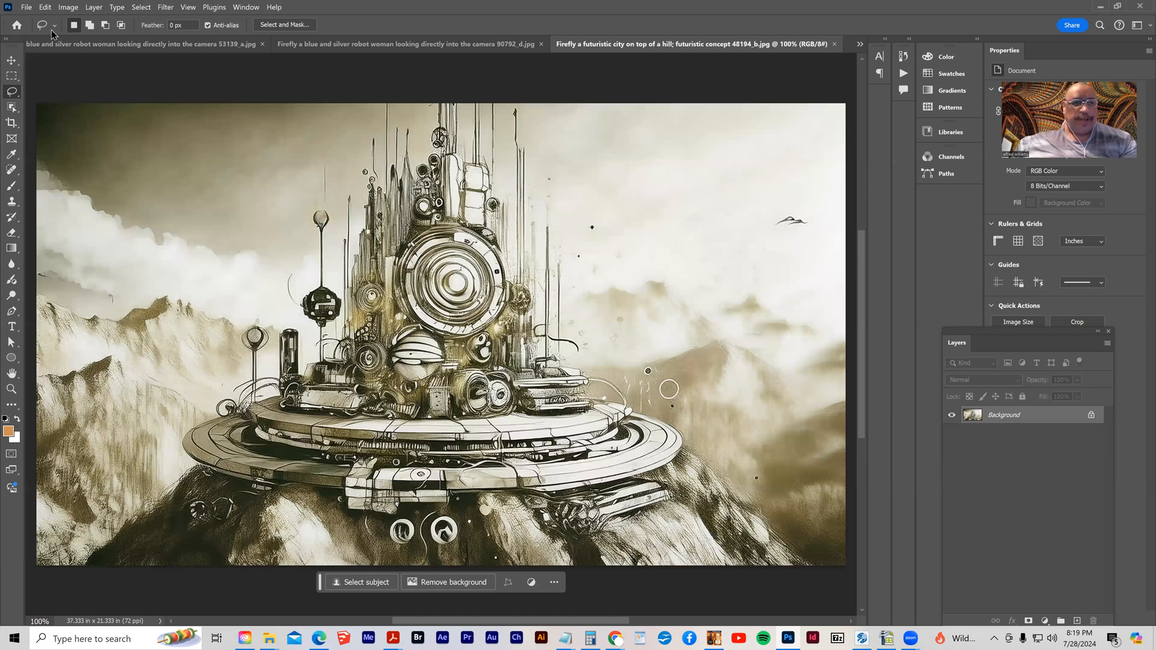
# Copy the entire futuristic city image into the robot women mashup and move it to the canvas's left end.
pyautogui.hotkey('ctrl', 'a')
pyautogui.click(43, 7)
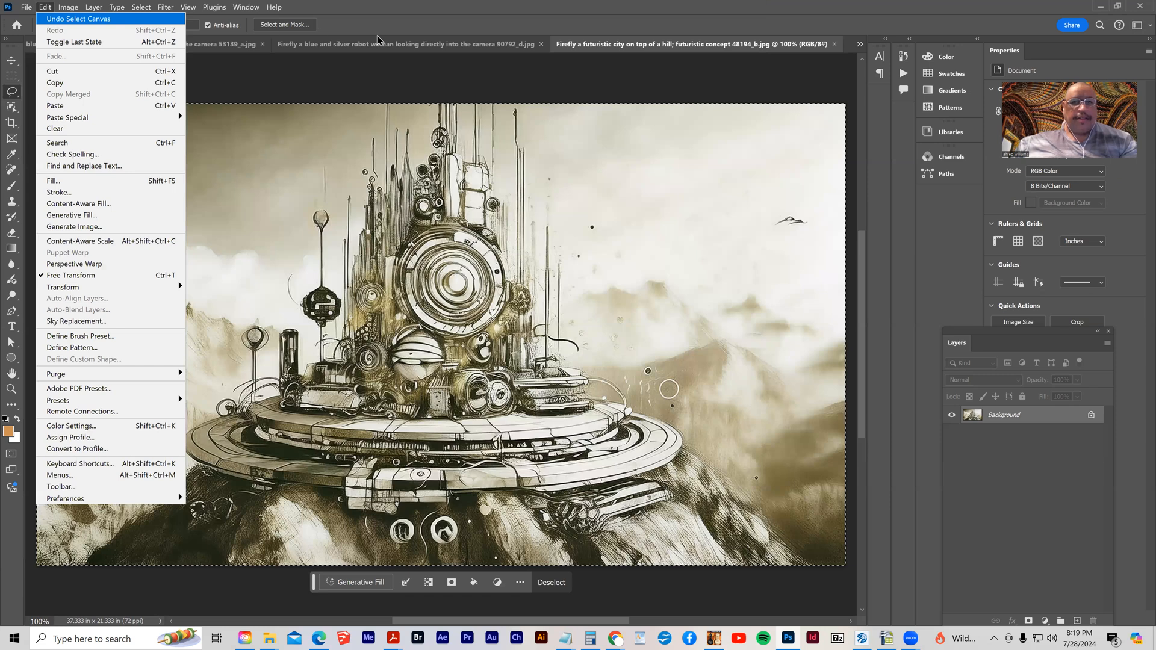
pyautogui.click(54, 83)
pyautogui.click(384, 49)
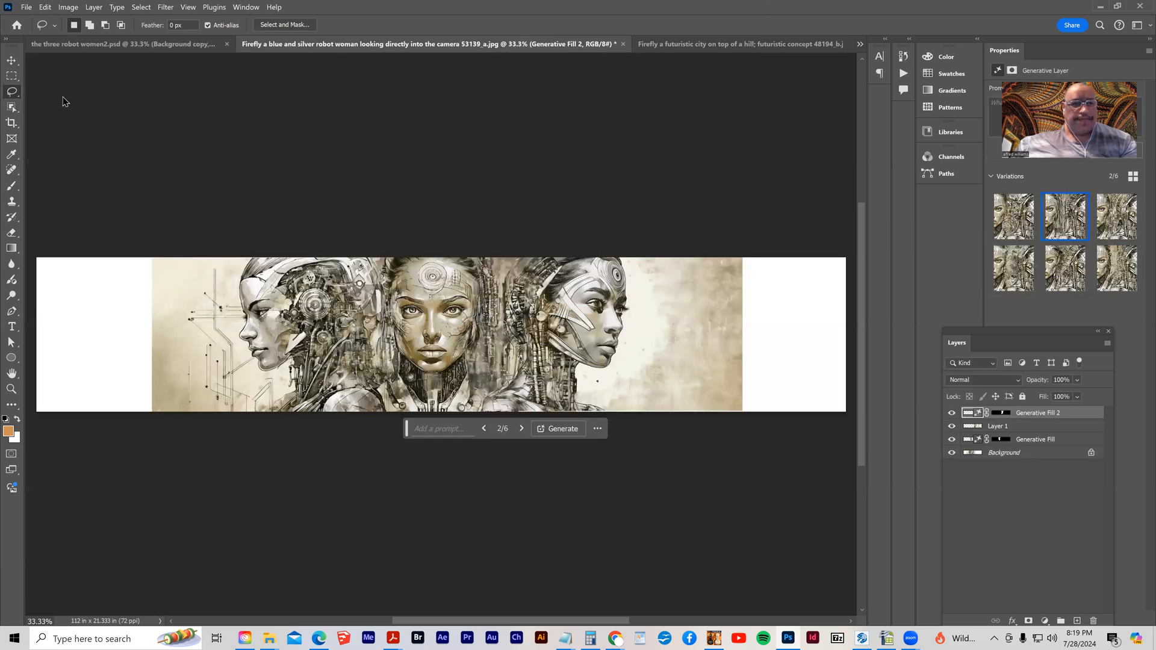
pyautogui.hotkey('ctrl', 'v')
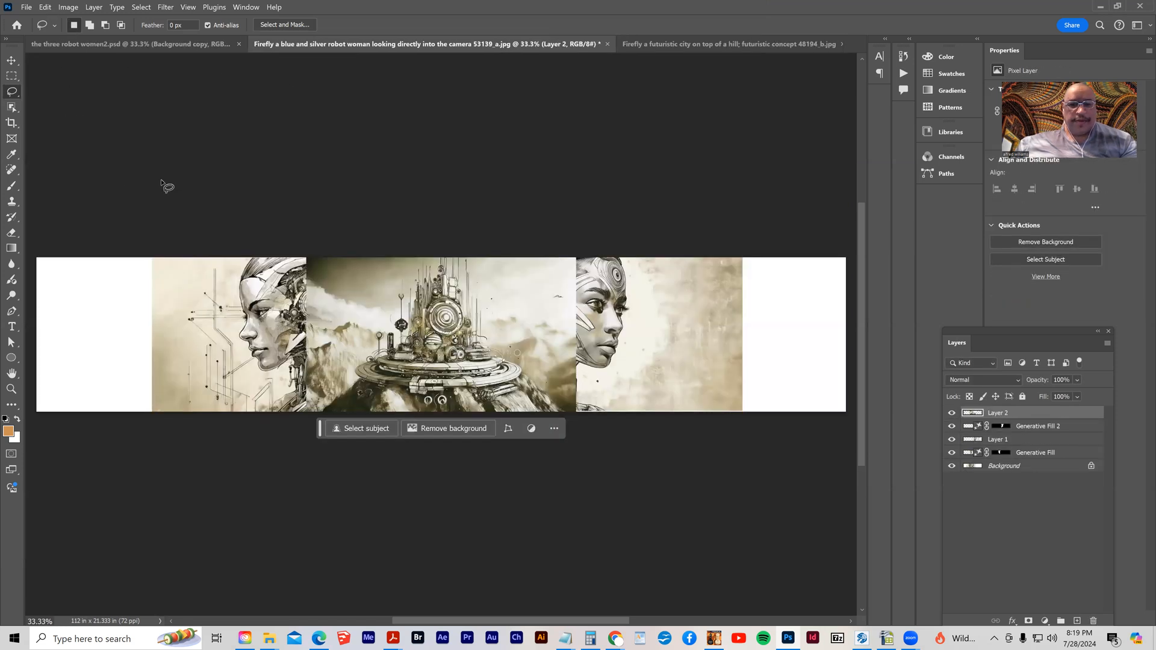
pyautogui.click(13, 61)
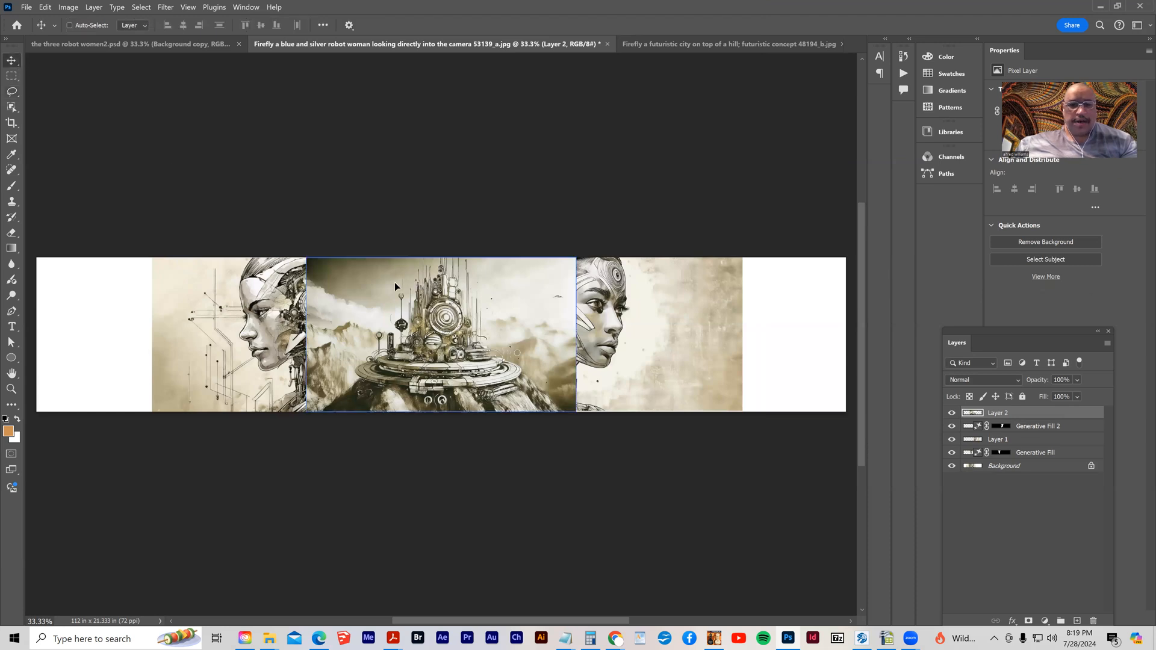
pyautogui.moveTo(170, 295); pyautogui.dragTo(141, 284)
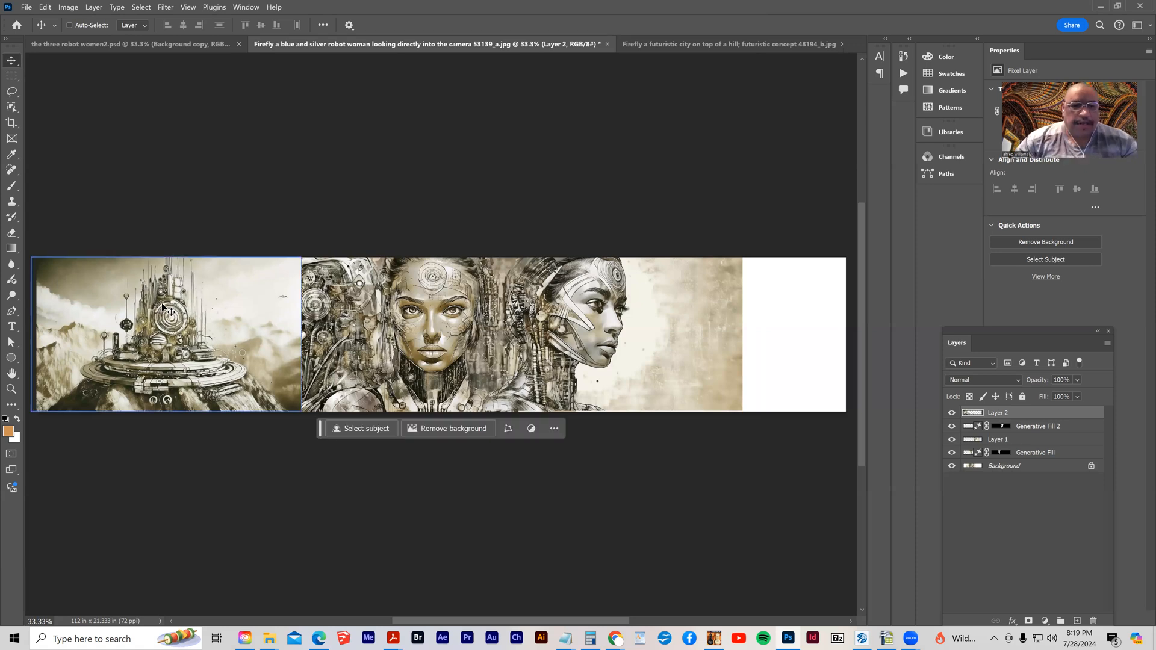
# Lasso and delete the city layer's right part covering the left-facing woman, and deselect.
pyautogui.press('l')
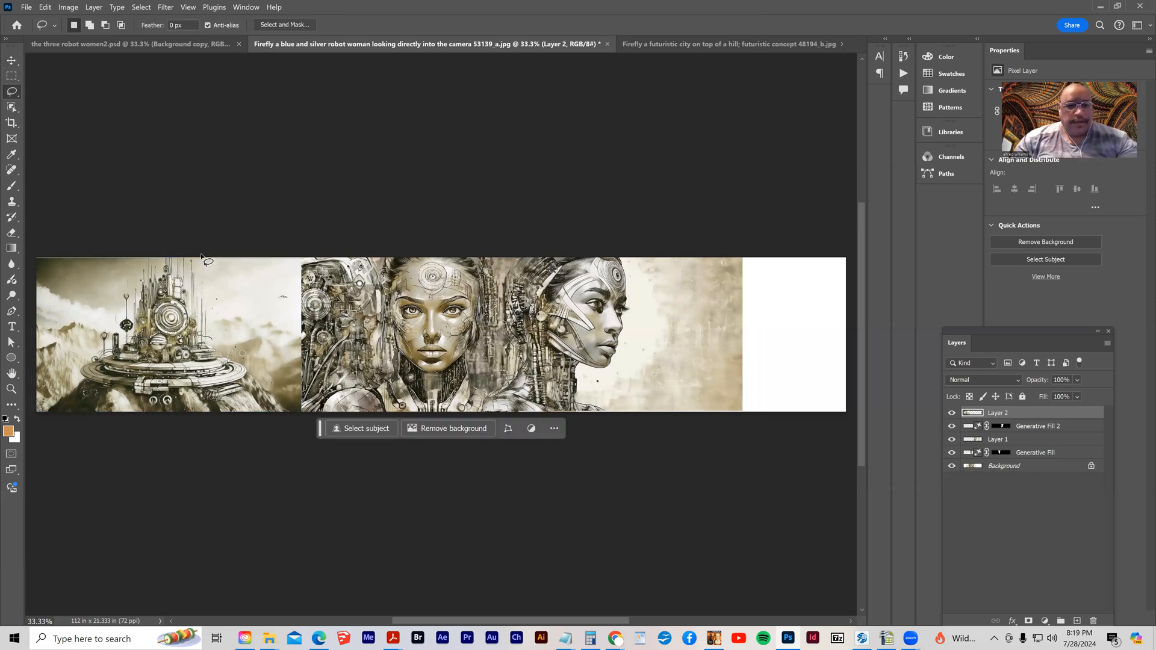
pyautogui.moveTo(201, 255)
pyautogui.mouseDown()
pyautogui.moveTo(212, 319)
pyautogui.moveTo(232, 348)
pyautogui.moveTo(288, 409)
pyautogui.moveTo(317, 416)
pyautogui.moveTo(348, 305)
pyautogui.moveTo(244, 238)
pyautogui.moveTo(199, 240)
pyautogui.mouseUp()
pyautogui.press('Delete')
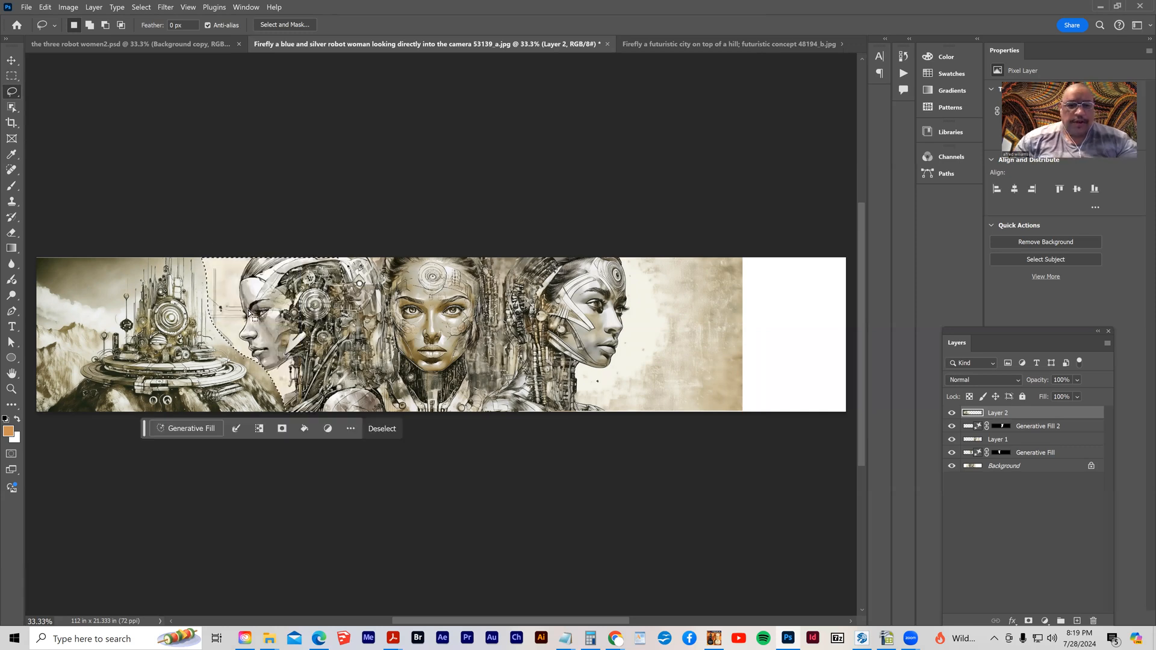
pyautogui.hotkey('ctrl', 'd')
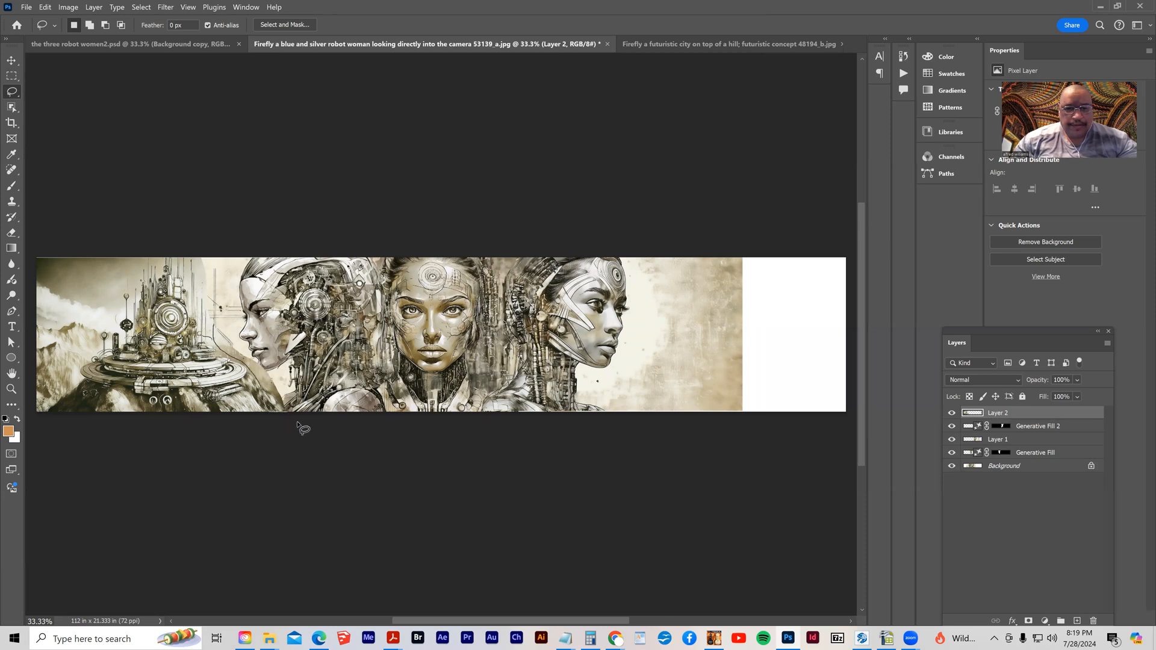
# Lasso and delete the leftover strip of the city layer beside the left-facing woman's chin and neck, and deselect.
pyautogui.moveTo(211, 327); pyautogui.dragTo(214, 326)
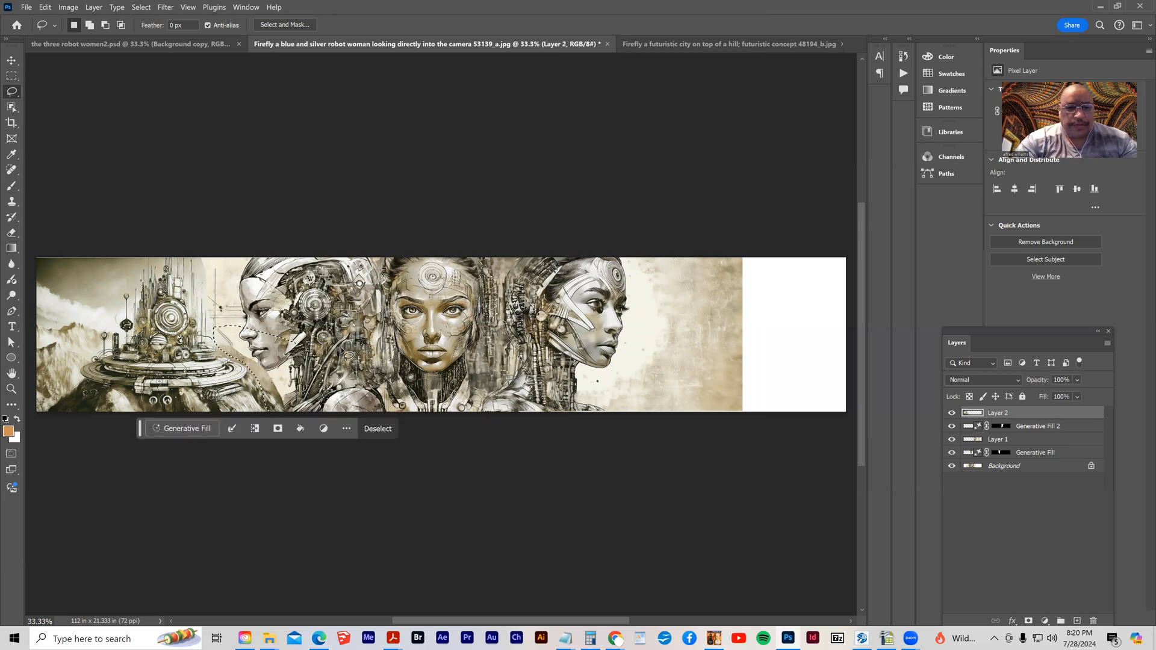
pyautogui.press('Delete')
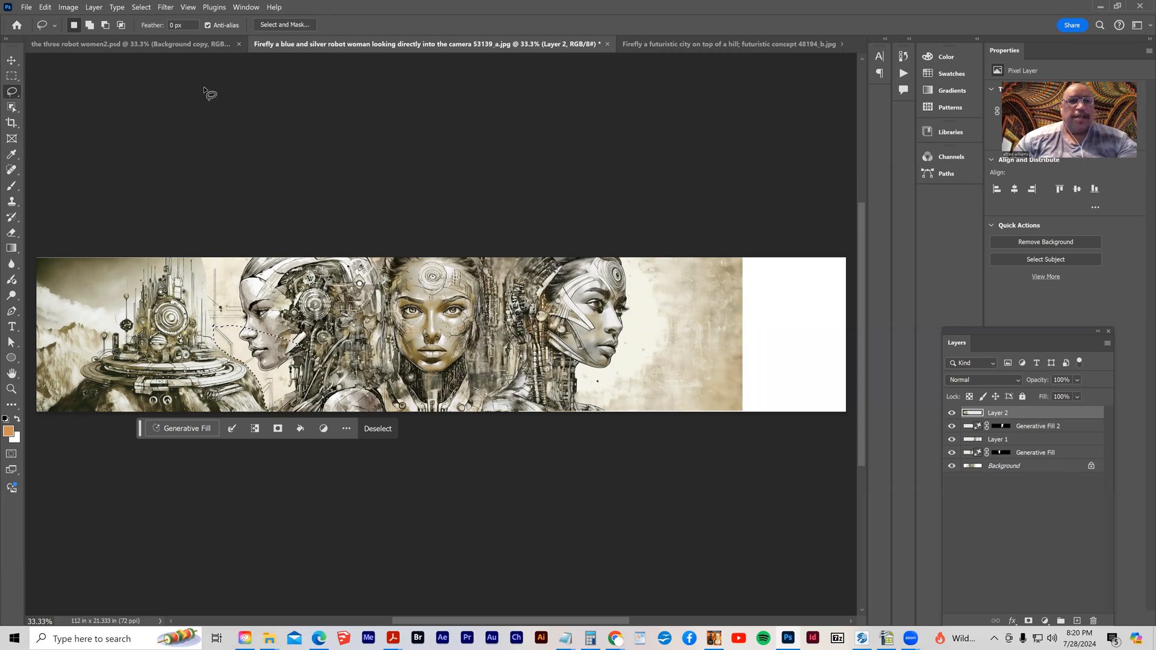
pyautogui.click(141, 7)
pyautogui.click(145, 31)
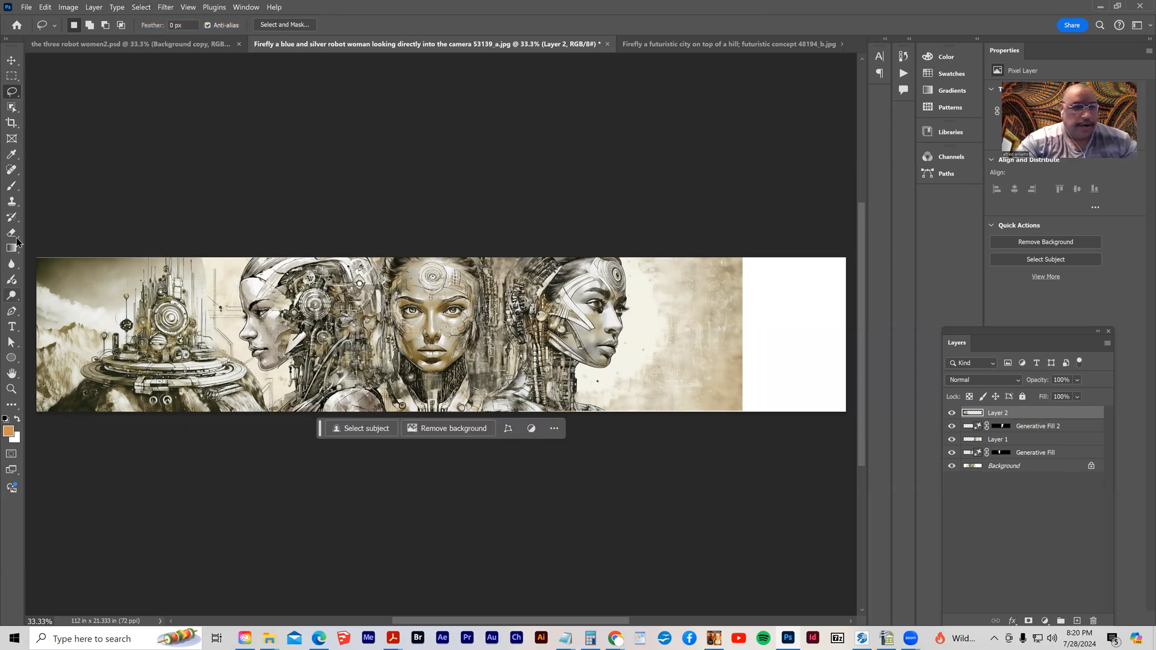
# Toggle the visibility of Generative Fill 2, Layer 1 and Generative Fill to check what each layer contributes.
pyautogui.click(11, 59)
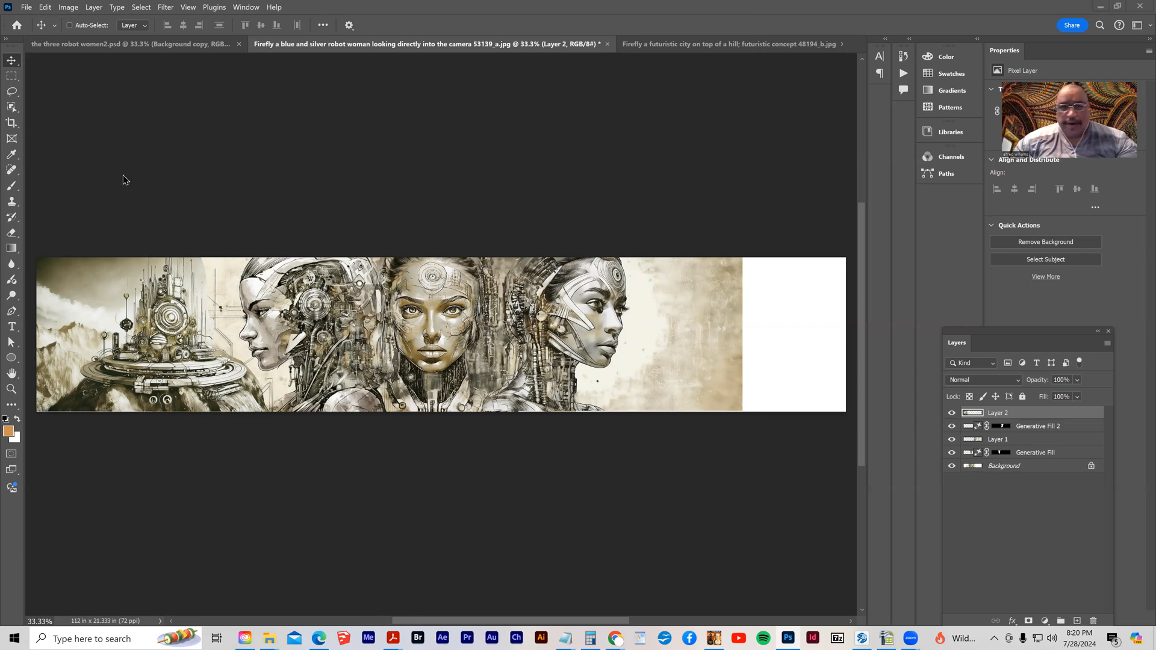
pyautogui.click(951, 427)
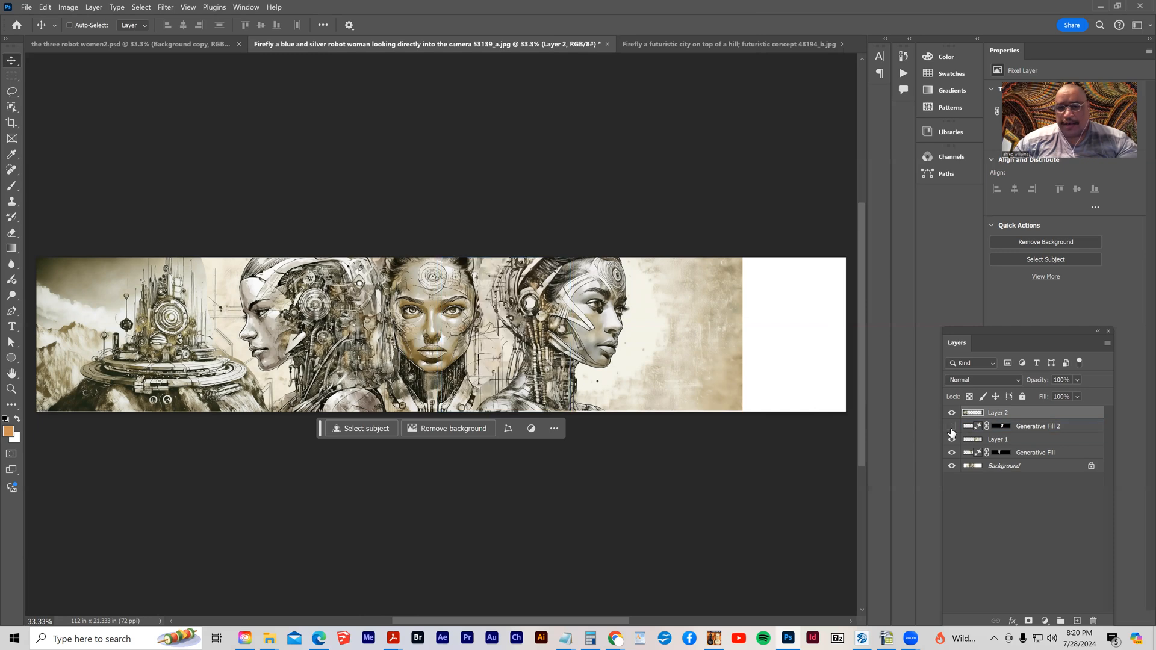
pyautogui.click(951, 439)
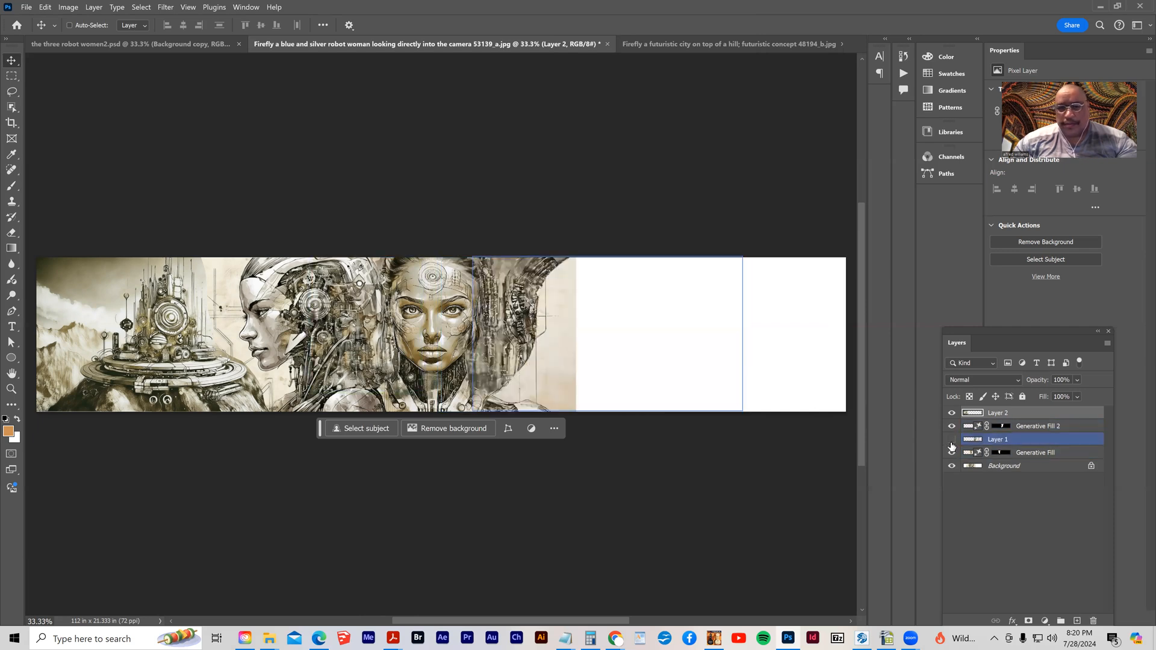
pyautogui.click(951, 441)
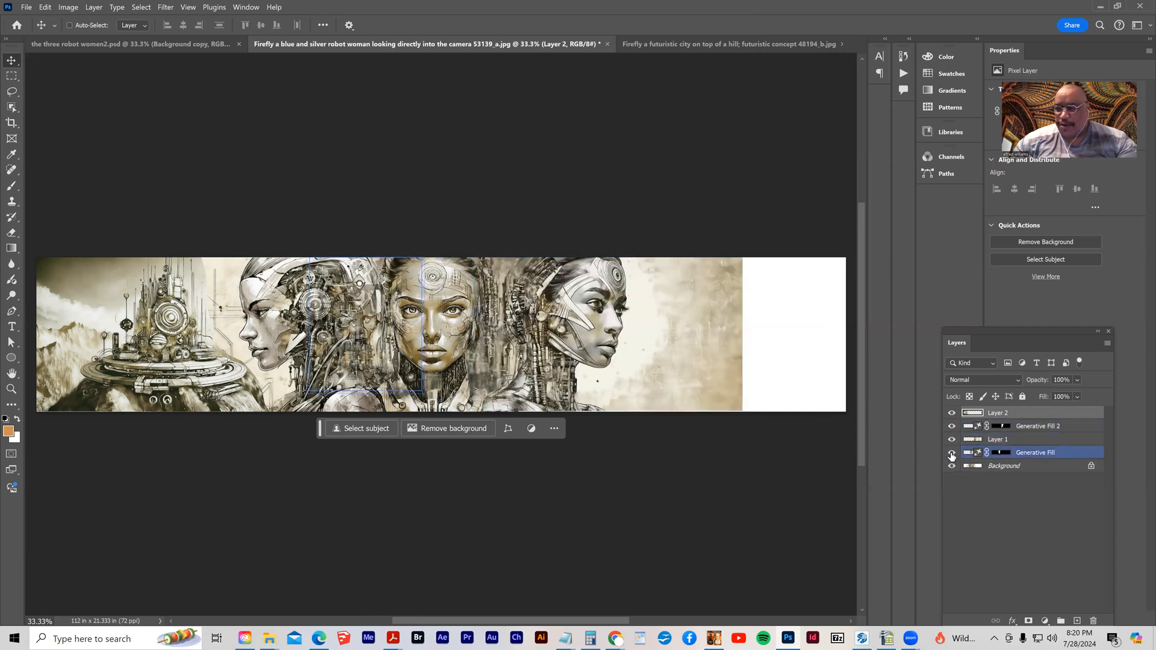
pyautogui.click(951, 454)
pyautogui.click(951, 454)
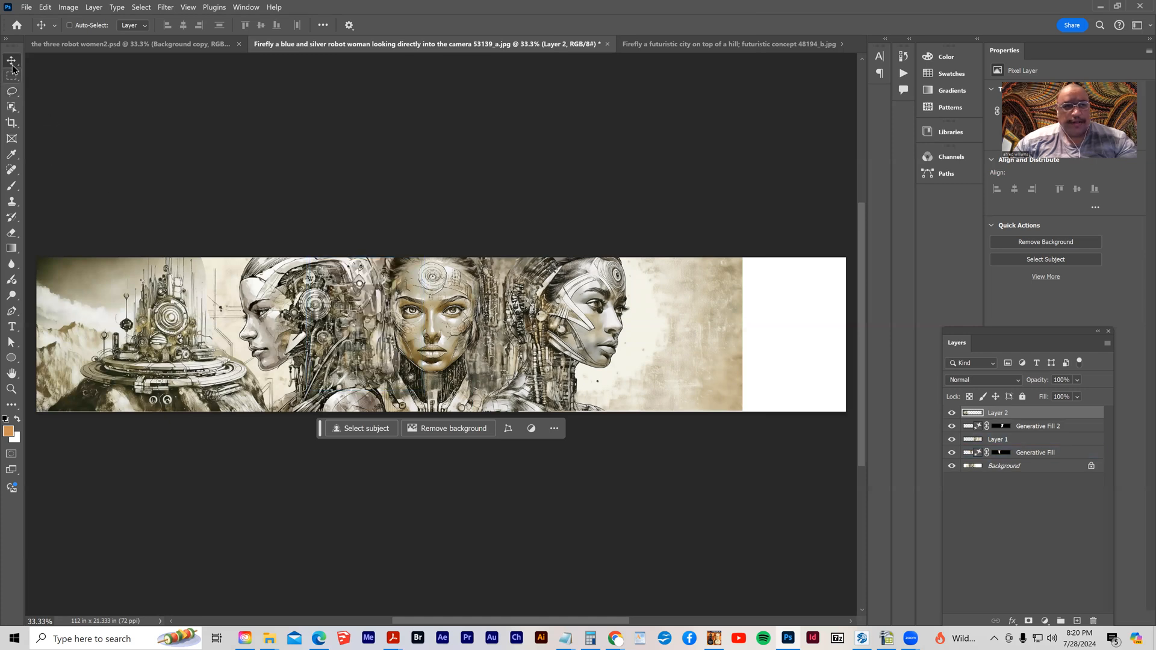
pyautogui.keyDown('ctrl'); pyautogui.click(517, 333); pyautogui.keyUp('ctrl')
pyautogui.moveTo(516, 330)
pyautogui.mouseDown()
pyautogui.moveTo(565, 337)
pyautogui.moveTo(458, 324)
pyautogui.moveTo(513, 333)
pyautogui.mouseUp()
pyautogui.hotkey('ctrl', 'z')
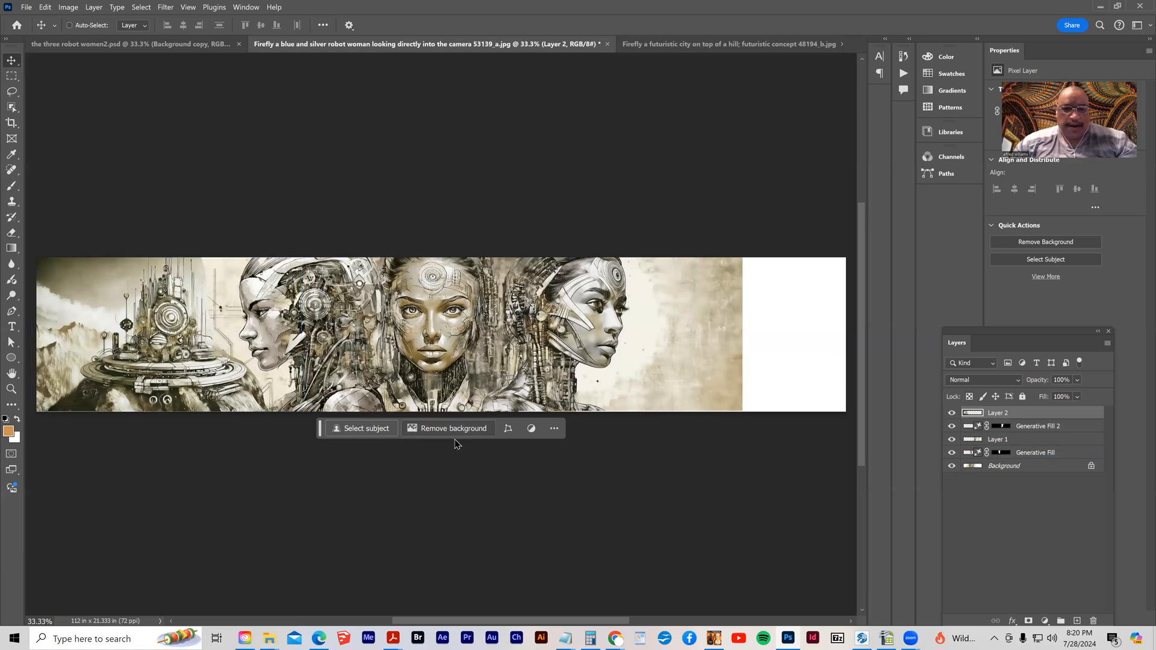
# Lasso the sky around the city and its seam with the left-facing woman, apply Generative Fill without a prompt, and choose variation 3 of 3.
pyautogui.click(12, 91)
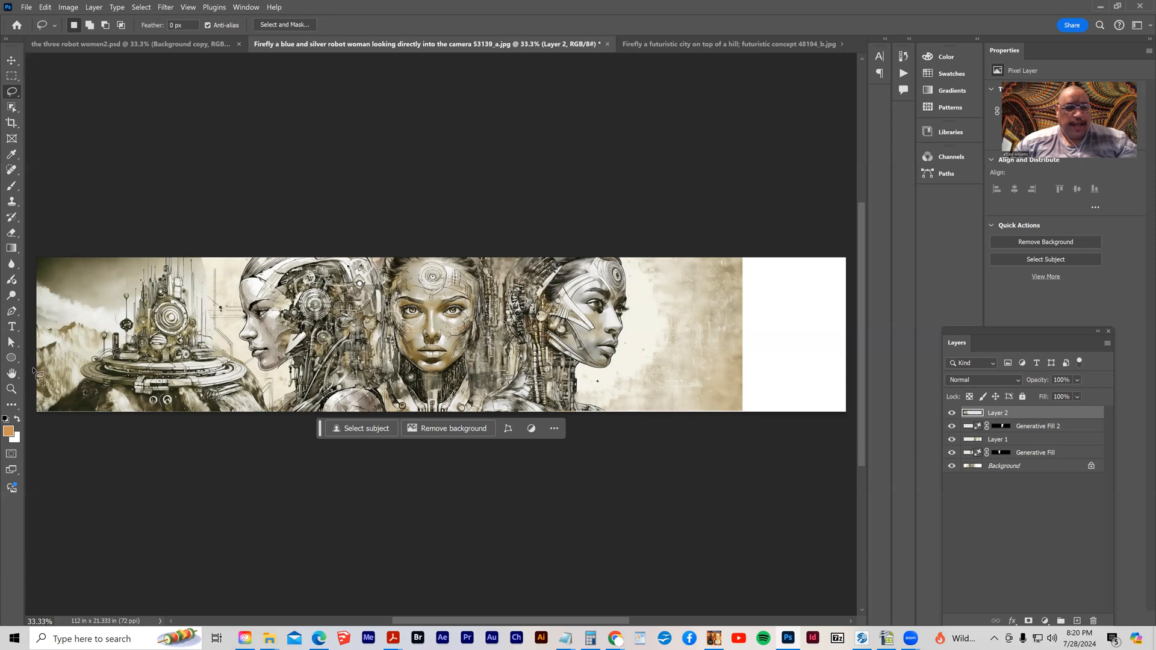
pyautogui.moveTo(32, 372)
pyautogui.mouseDown()
pyautogui.moveTo(54, 367)
pyautogui.moveTo(129, 260)
pyautogui.moveTo(174, 255)
pyautogui.moveTo(192, 274)
pyautogui.moveTo(206, 335)
pyautogui.moveTo(239, 367)
pyautogui.moveTo(248, 407)
pyautogui.moveTo(295, 408)
pyautogui.moveTo(289, 376)
pyautogui.mouseUp()
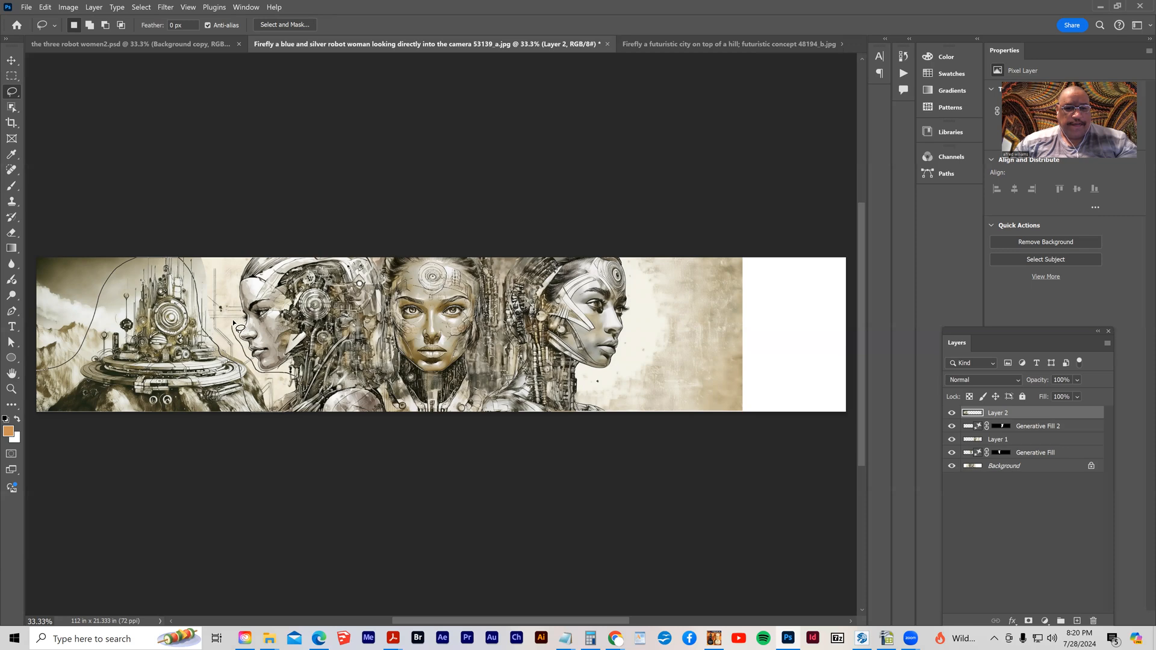
pyautogui.moveTo(40, 247); pyautogui.dragTo(31, 381)
pyautogui.click(57, 429)
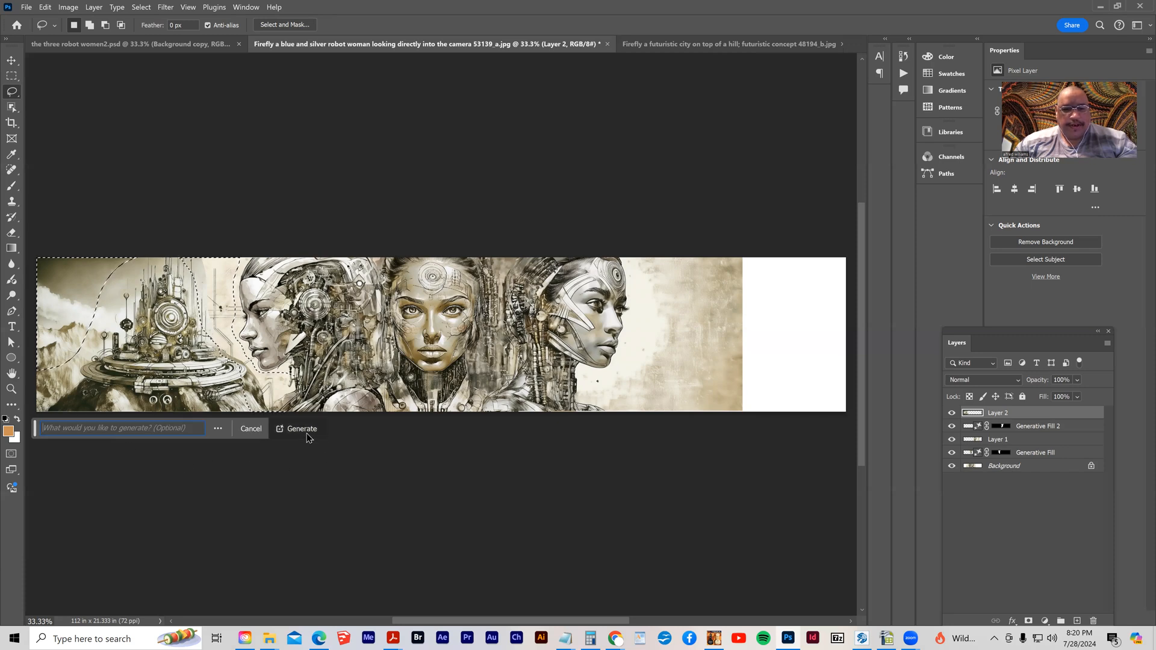
pyautogui.click(302, 429)
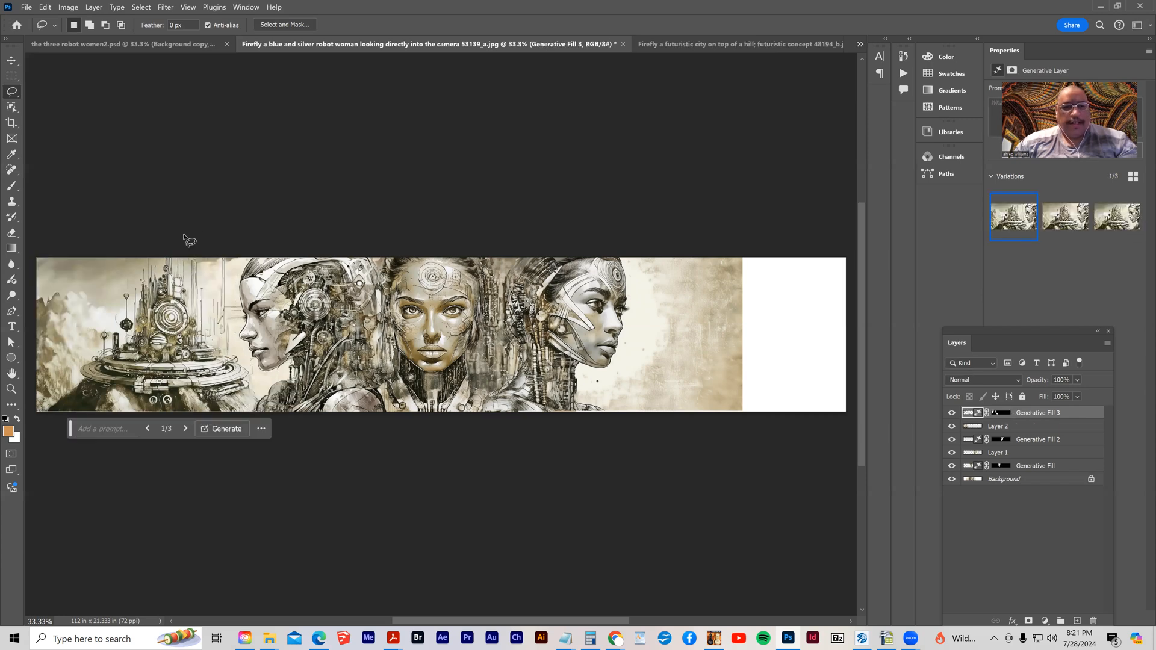
pyautogui.click(1047, 220)
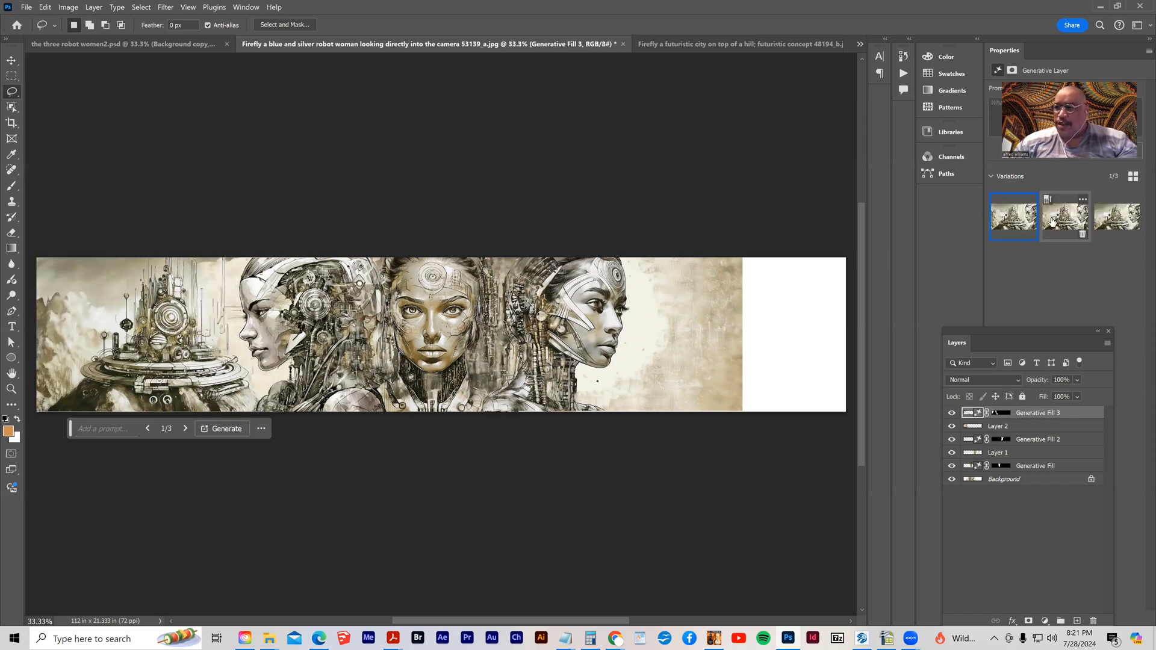
pyautogui.click(1111, 223)
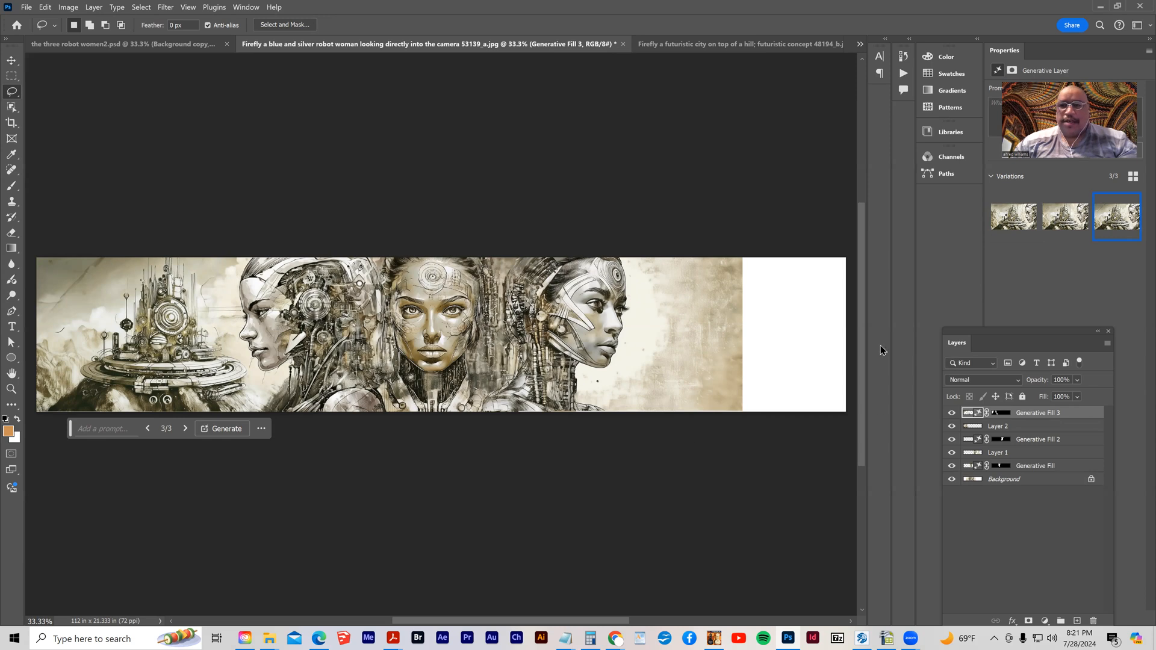
# Close the separate futuristic city image.
pyautogui.click(26, 8)
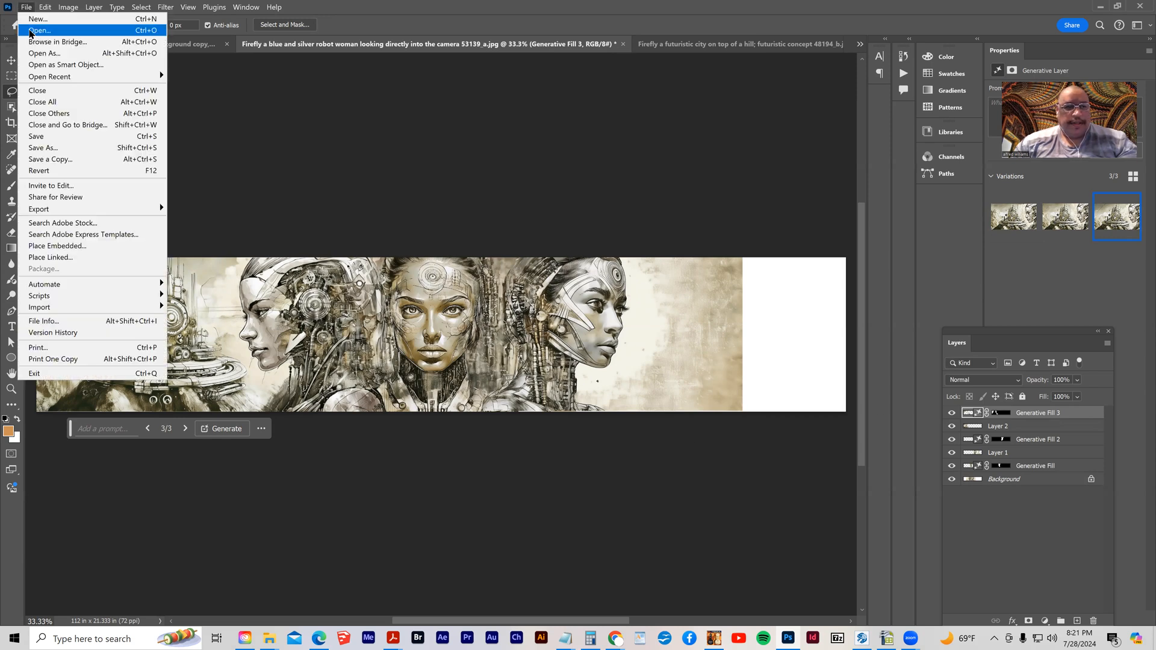
pyautogui.click(670, 47)
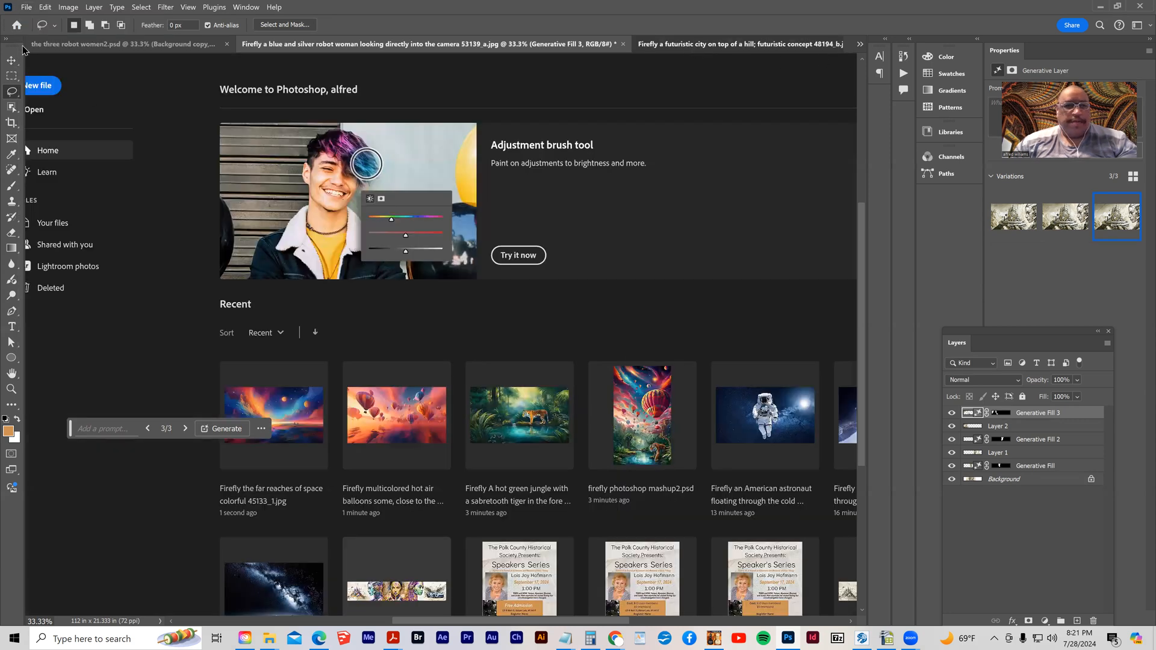
pyautogui.hotkey('ctrl', 'w')
# Open the image "Firefly a cyber car with wings; futuristic concept 87000_a" from the mash up 2 folder.
pyautogui.click(26, 8)
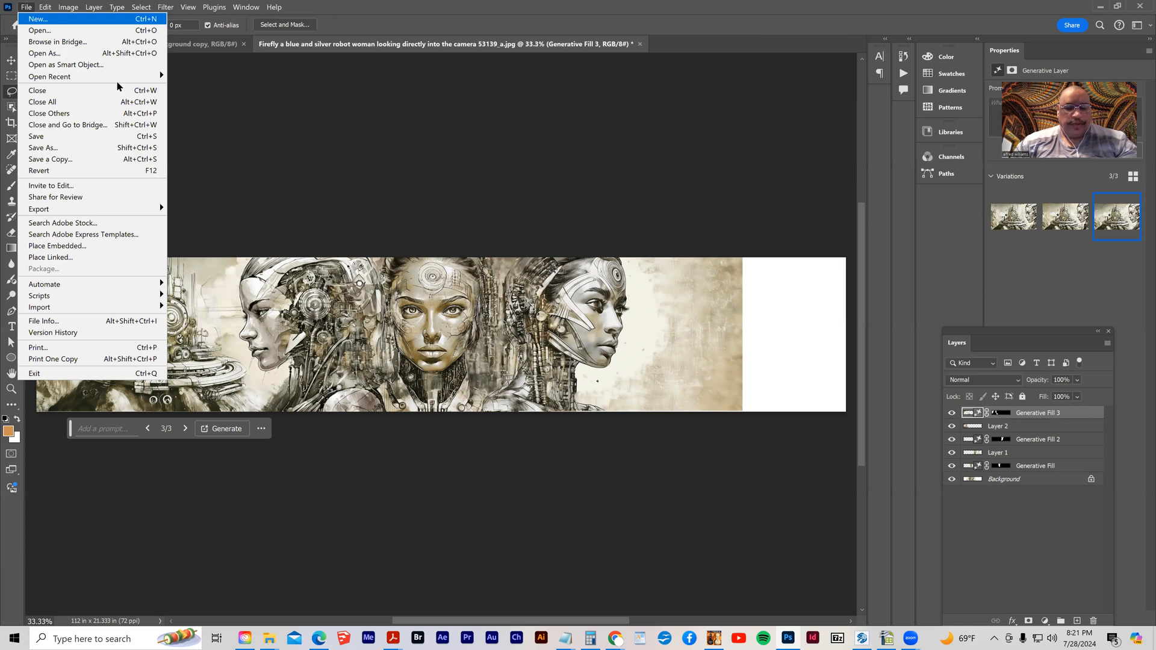
pyautogui.hotkey('ctrl', 'o')
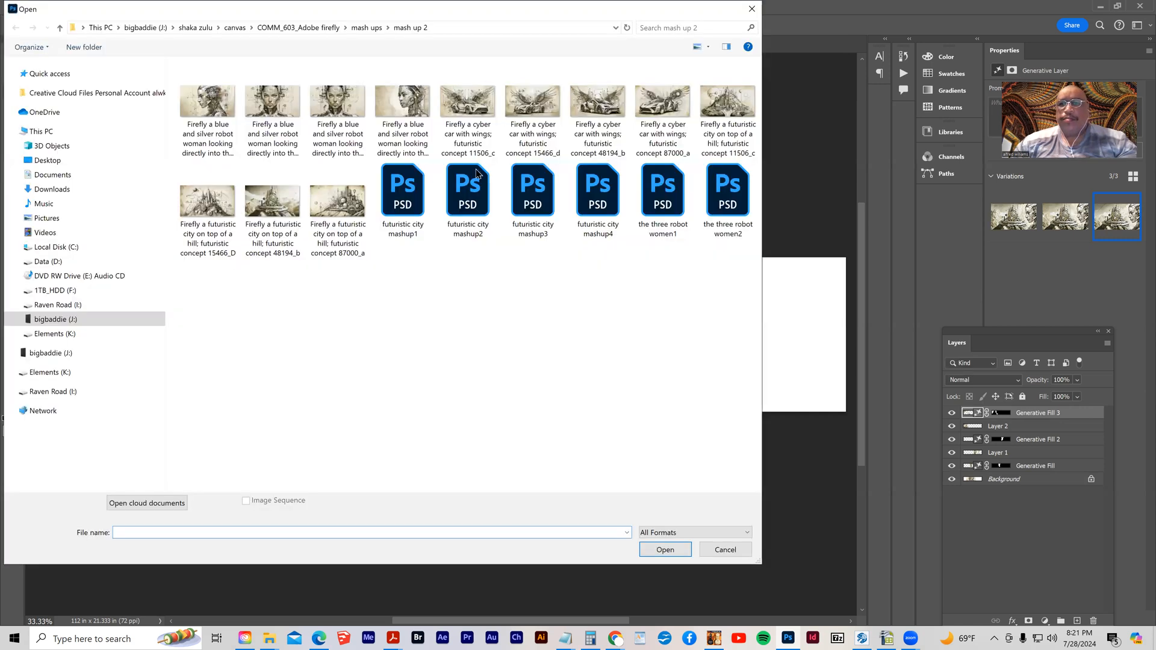
pyautogui.click(532, 115)
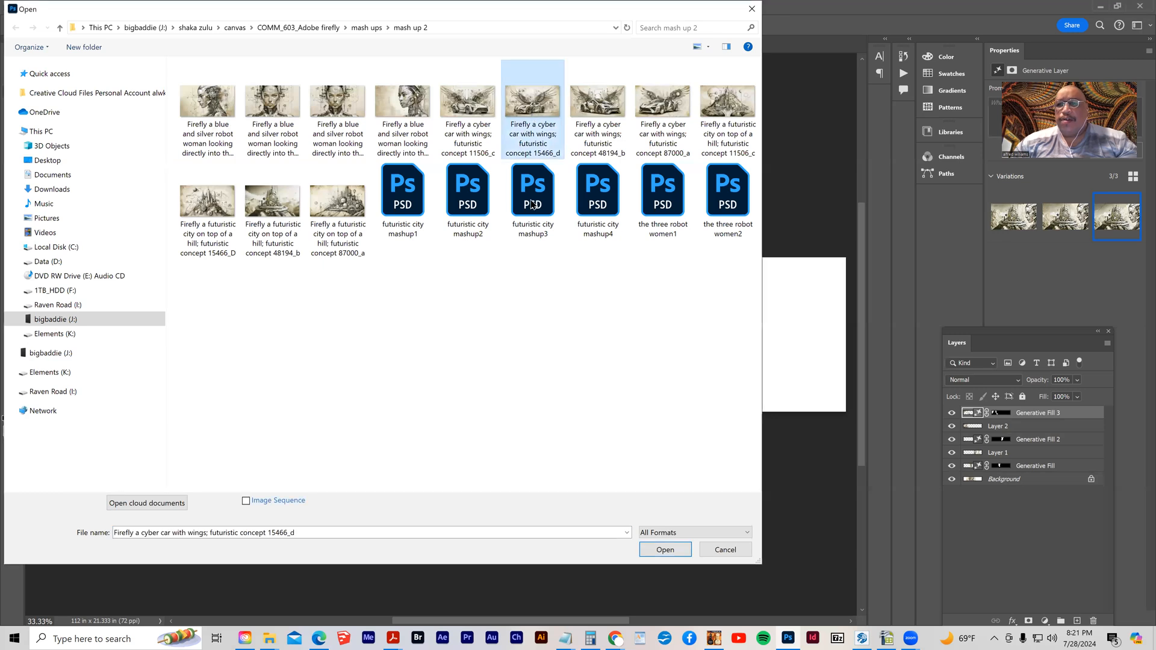
pyautogui.click(653, 124)
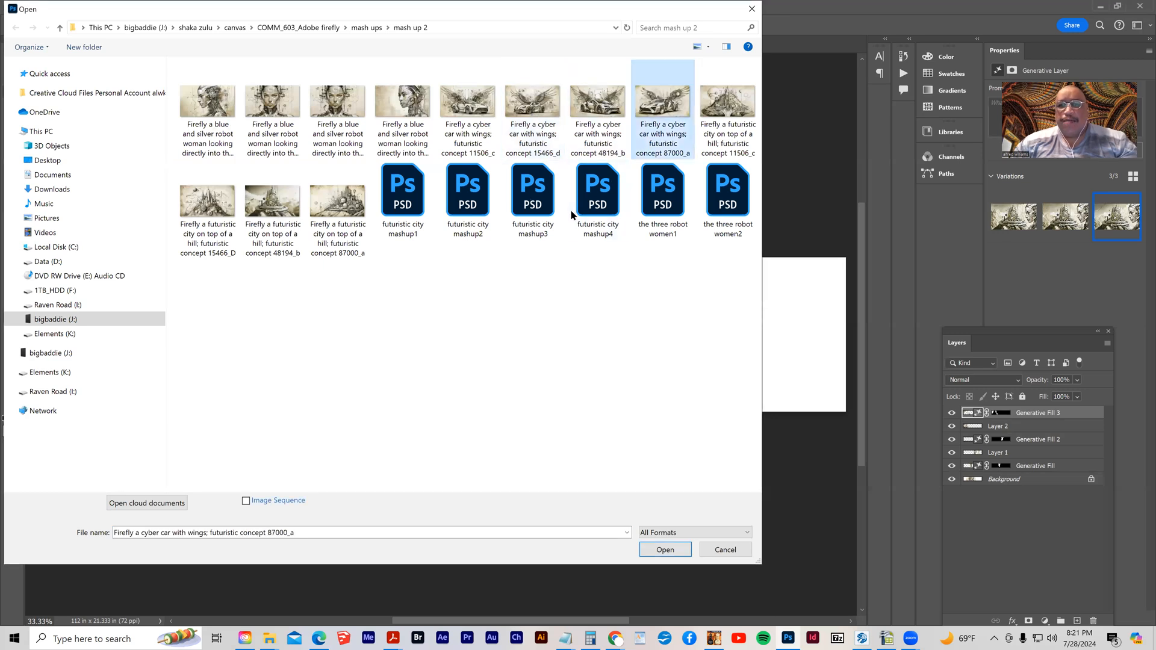
pyautogui.click(655, 551)
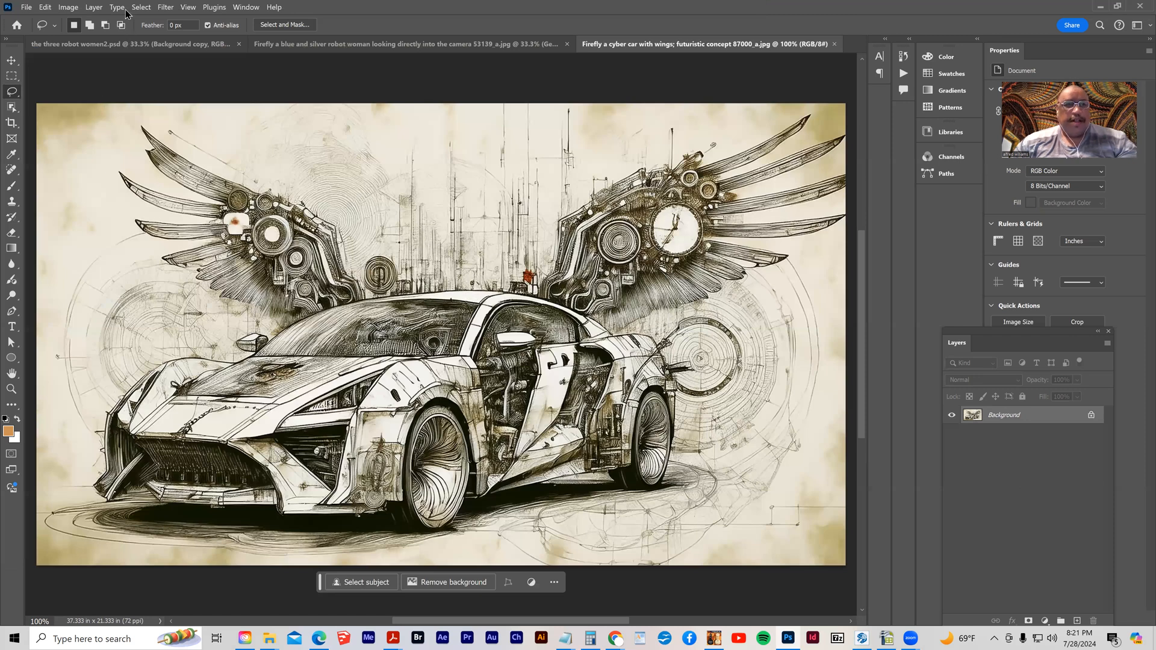
# Copy the entire winged cyber car image into the robot women mashup and move it over the blank right end of the canvas.
pyautogui.hotkey('ctrl', 'a')
pyautogui.click(45, 7)
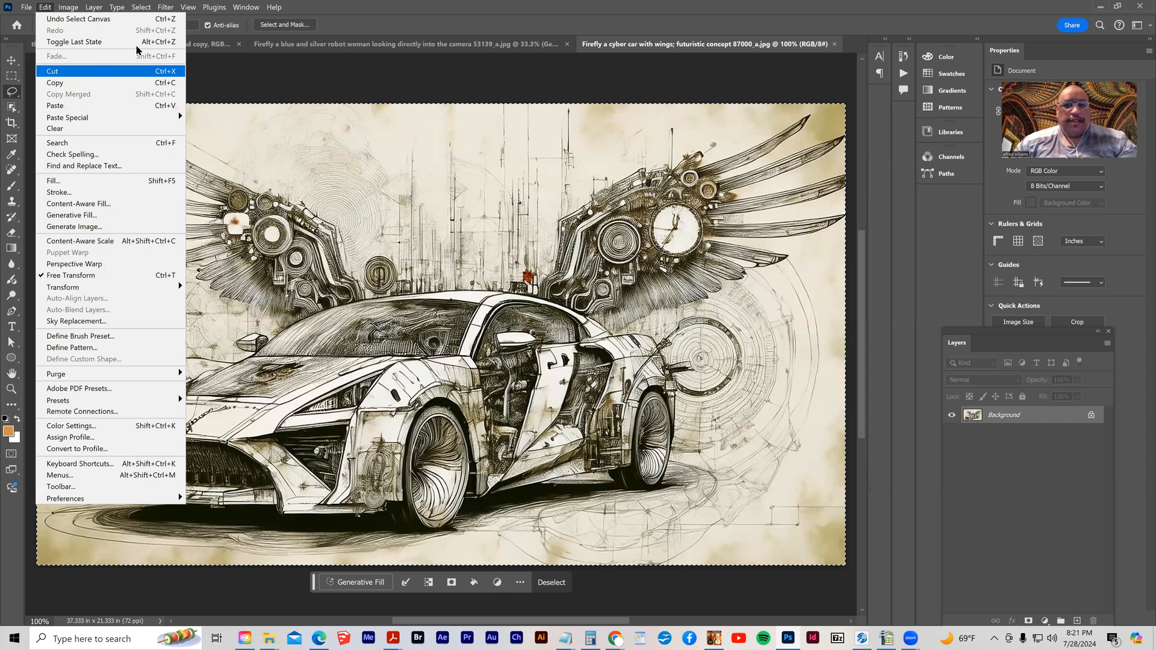
pyautogui.click(135, 44)
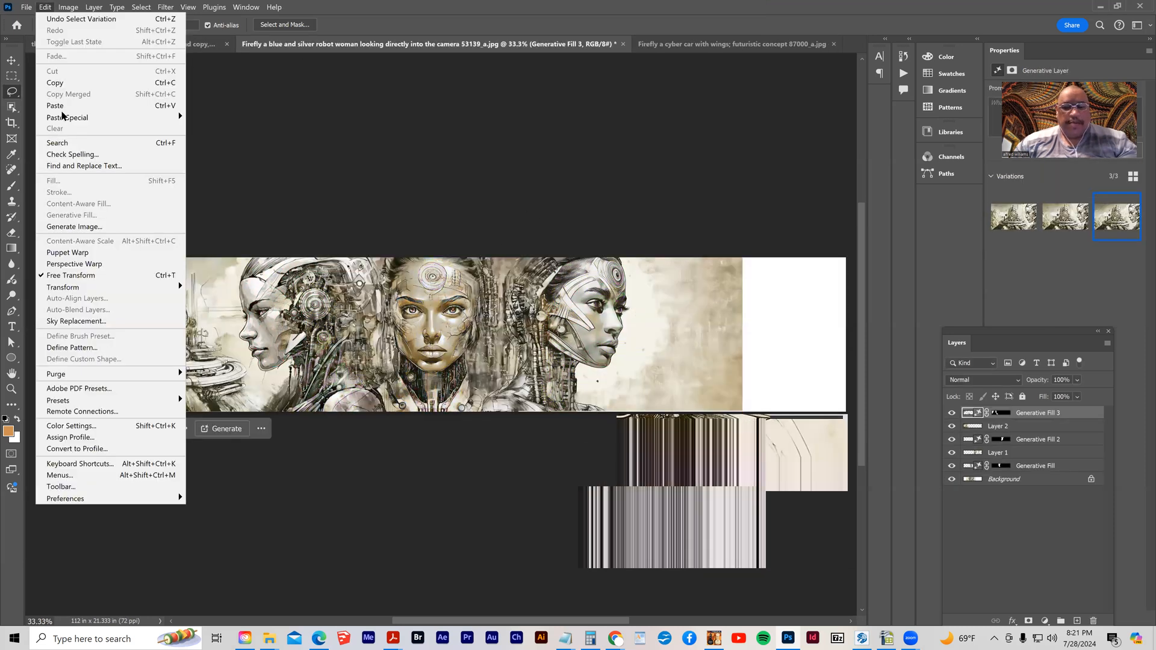
pyautogui.click(54, 105)
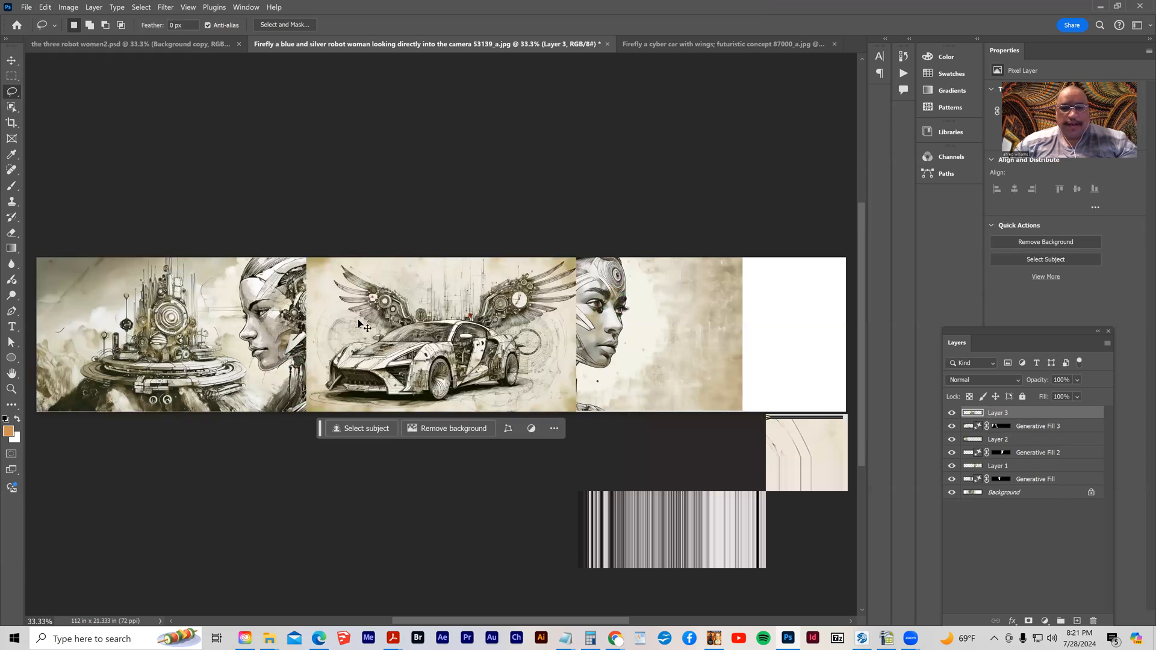
pyautogui.press('v')
pyautogui.moveTo(384, 309); pyautogui.dragTo(688, 312)
pyautogui.moveTo(704, 352); pyautogui.dragTo(690, 355)
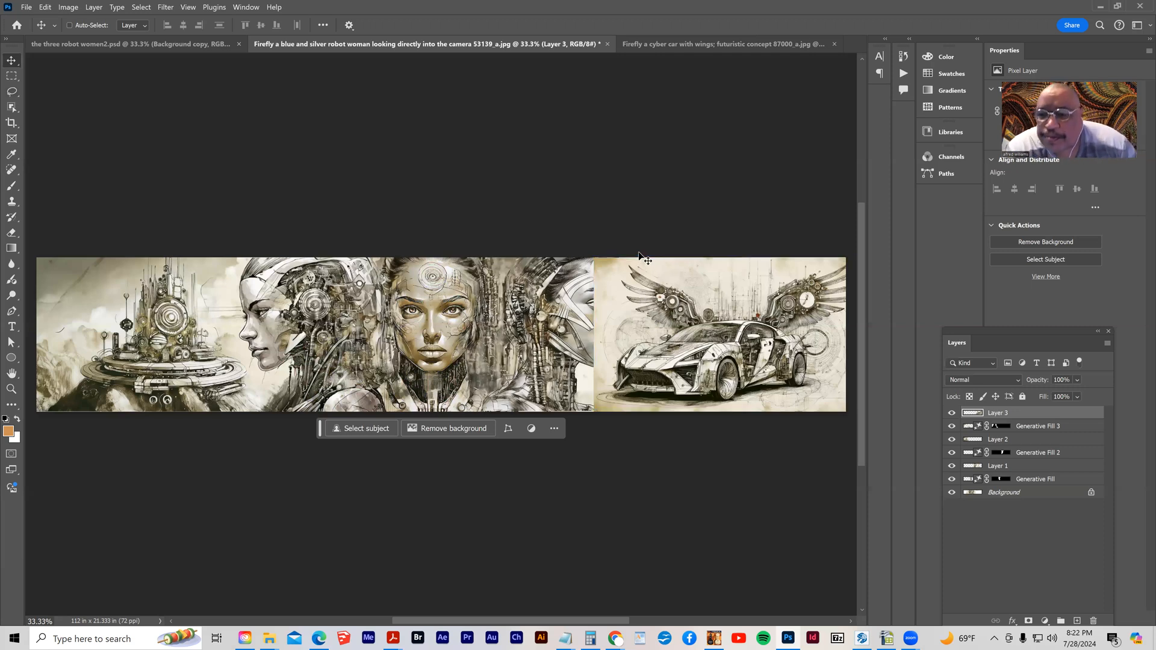
# Lasso and delete the part of the car image covering the right-facing woman's profile, deselect, and shift the car slightly away from her face.
pyautogui.click(11, 92)
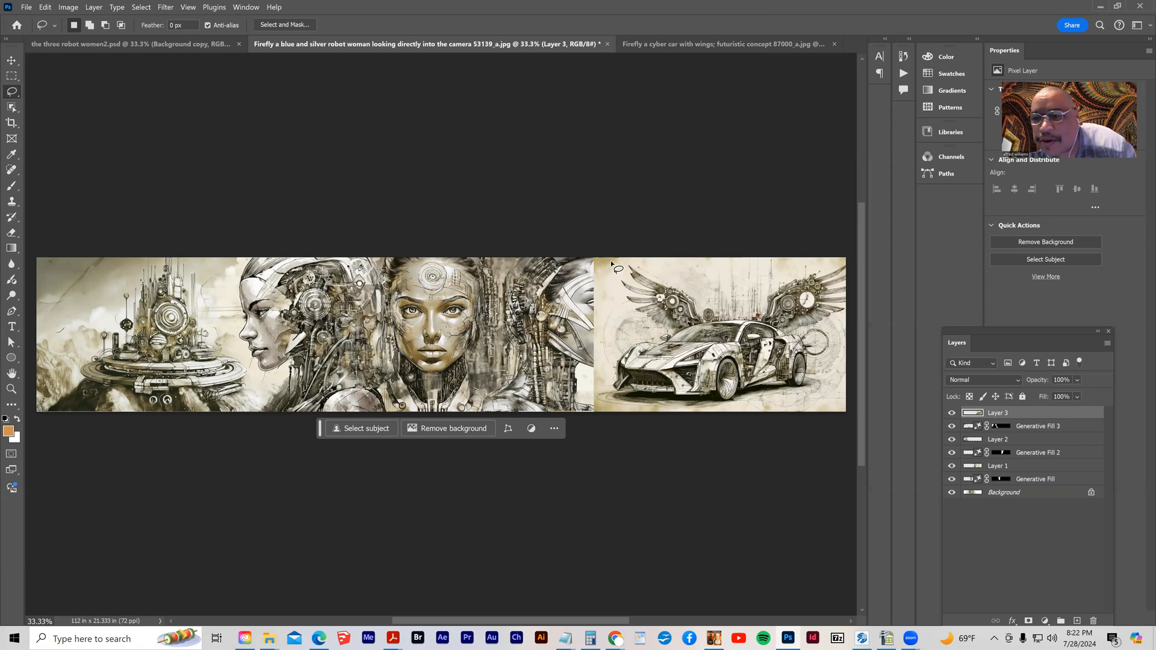
pyautogui.moveTo(640, 251)
pyautogui.mouseDown()
pyautogui.moveTo(613, 262)
pyautogui.moveTo(626, 277)
pyautogui.moveTo(615, 278)
pyautogui.moveTo(616, 294)
pyautogui.moveTo(648, 330)
pyautogui.moveTo(609, 363)
pyautogui.moveTo(621, 419)
pyautogui.moveTo(572, 423)
pyautogui.moveTo(540, 260)
pyautogui.moveTo(610, 249)
pyautogui.mouseUp()
pyautogui.press('Delete')
pyautogui.hotkey('ctrl', 'd')
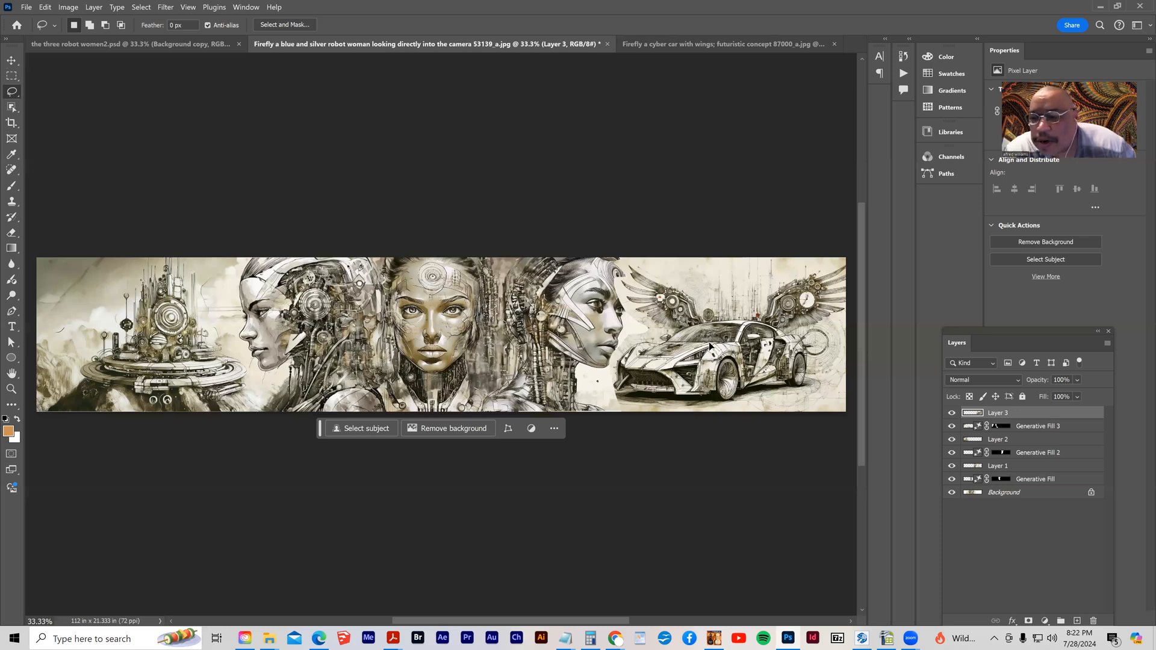
pyautogui.press('v')
pyautogui.moveTo(712, 345); pyautogui.dragTo(699, 359)
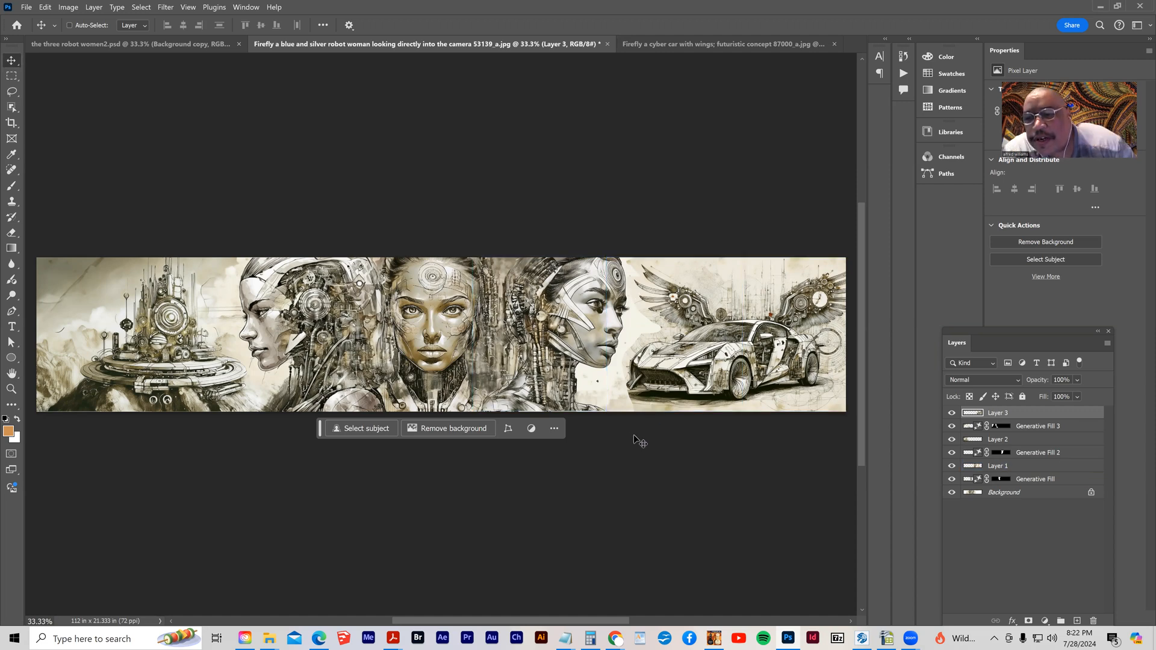
# Lasso the seam between the right-facing woman and the winged car, and apply Generative Fill without a prompt.
pyautogui.click(11, 90)
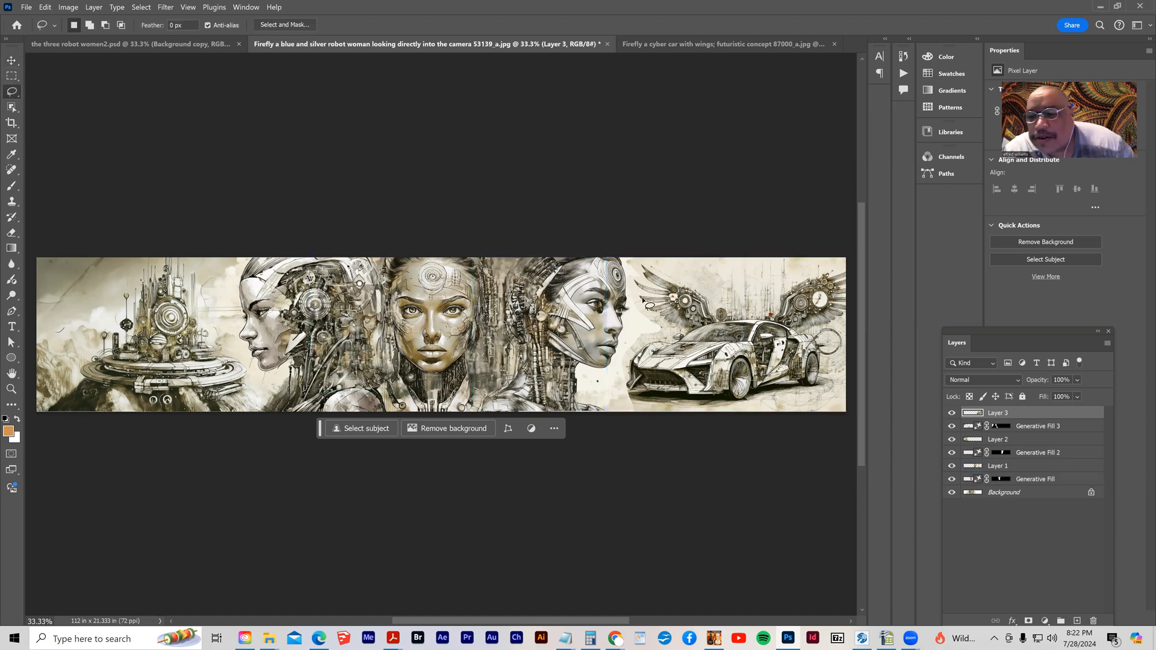
pyautogui.moveTo(675, 257); pyautogui.dragTo(652, 260)
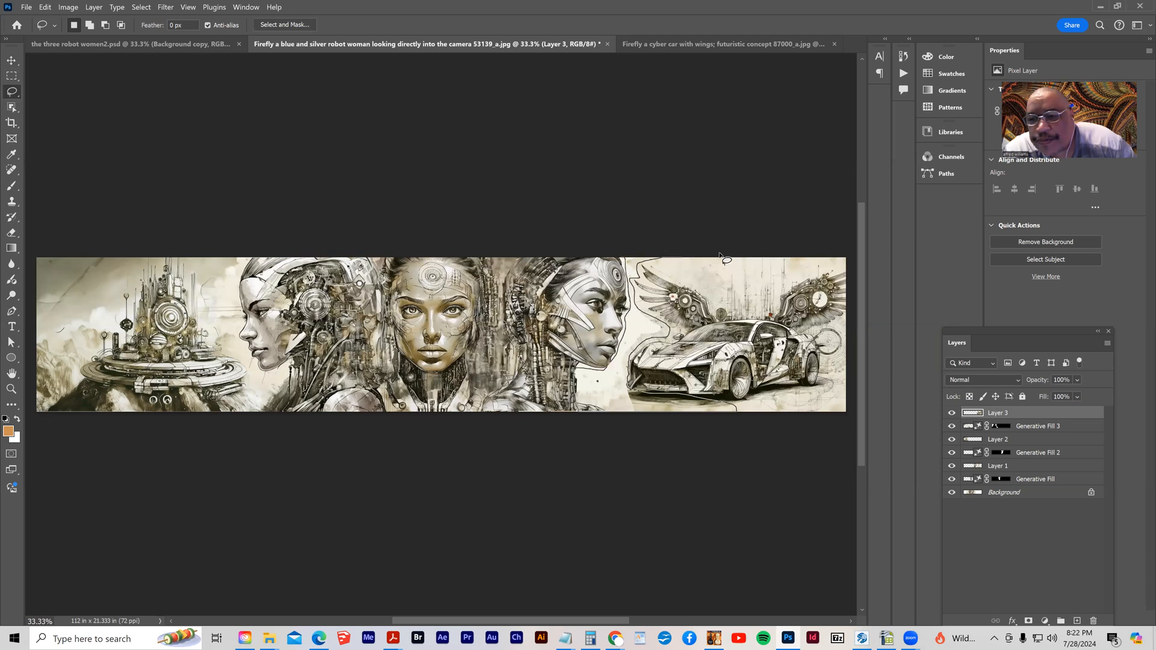
pyautogui.moveTo(780, 341); pyautogui.dragTo(780, 341)
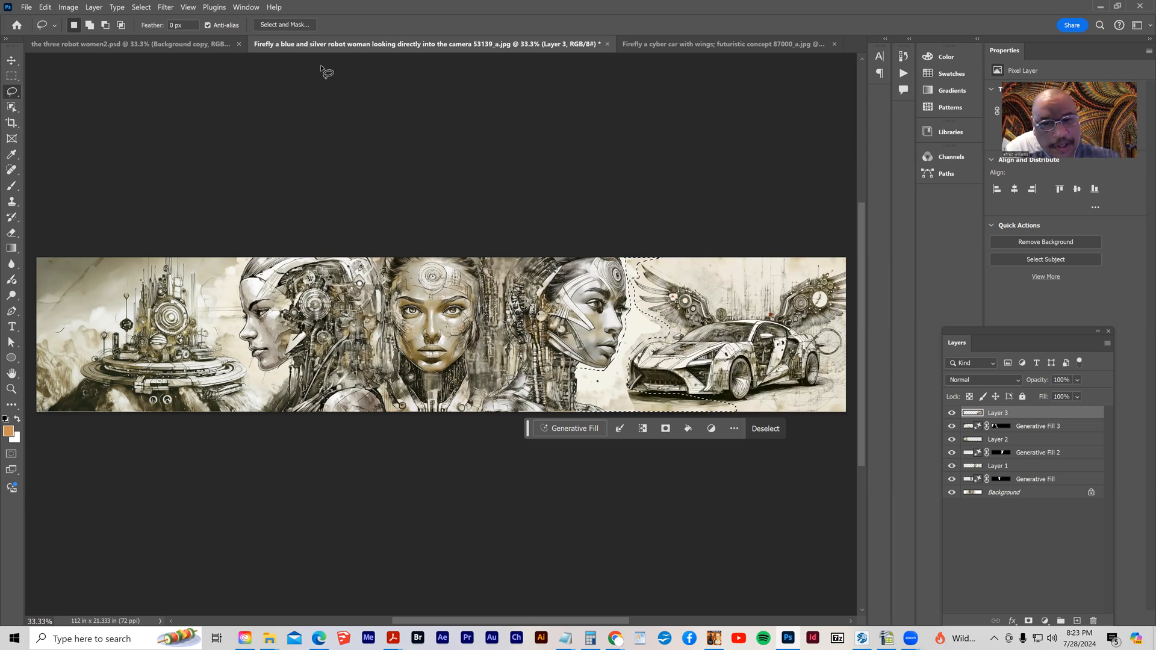
pyautogui.click(562, 428)
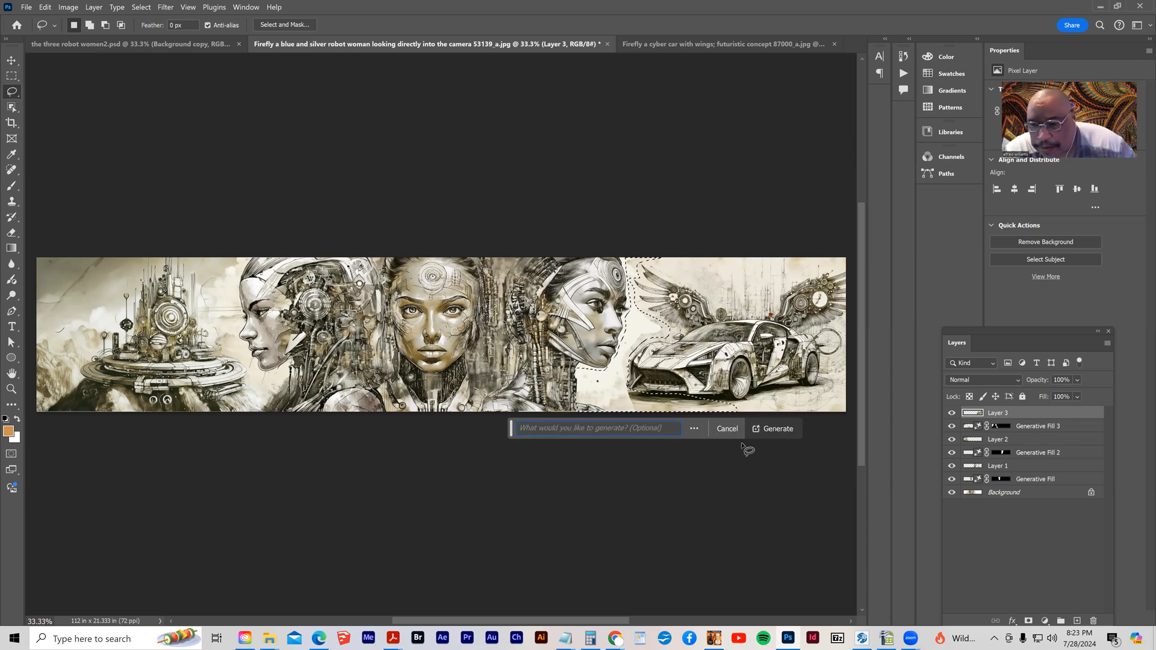
pyautogui.click(770, 430)
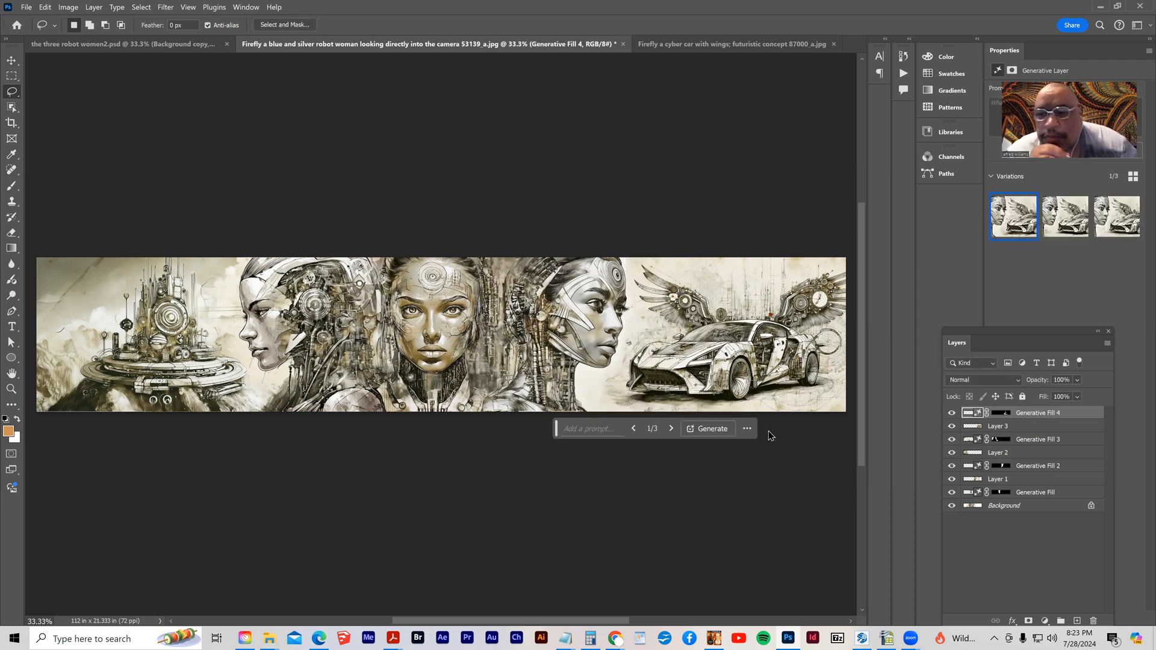
pyautogui.moveTo(556, 429); pyautogui.dragTo(330, 489)
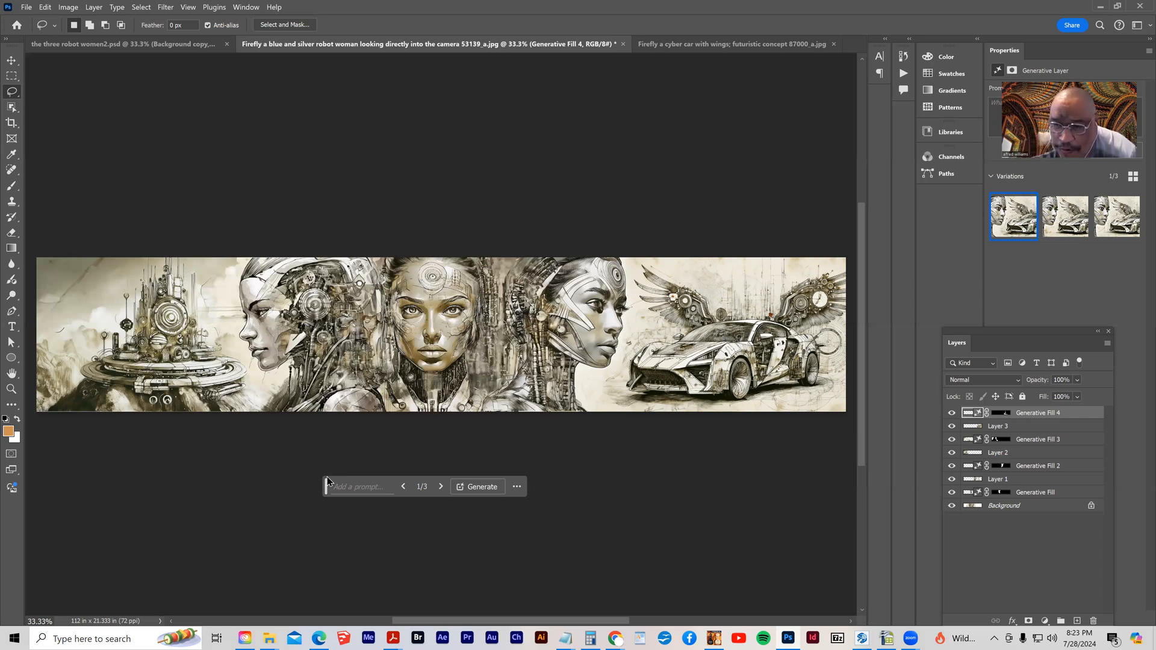
# Compare the mashup with the colored three robot women2 image, and save it as the Photoshop file "futuristic city mashup5" in the mash up 2 folder.
pyautogui.click(99, 48)
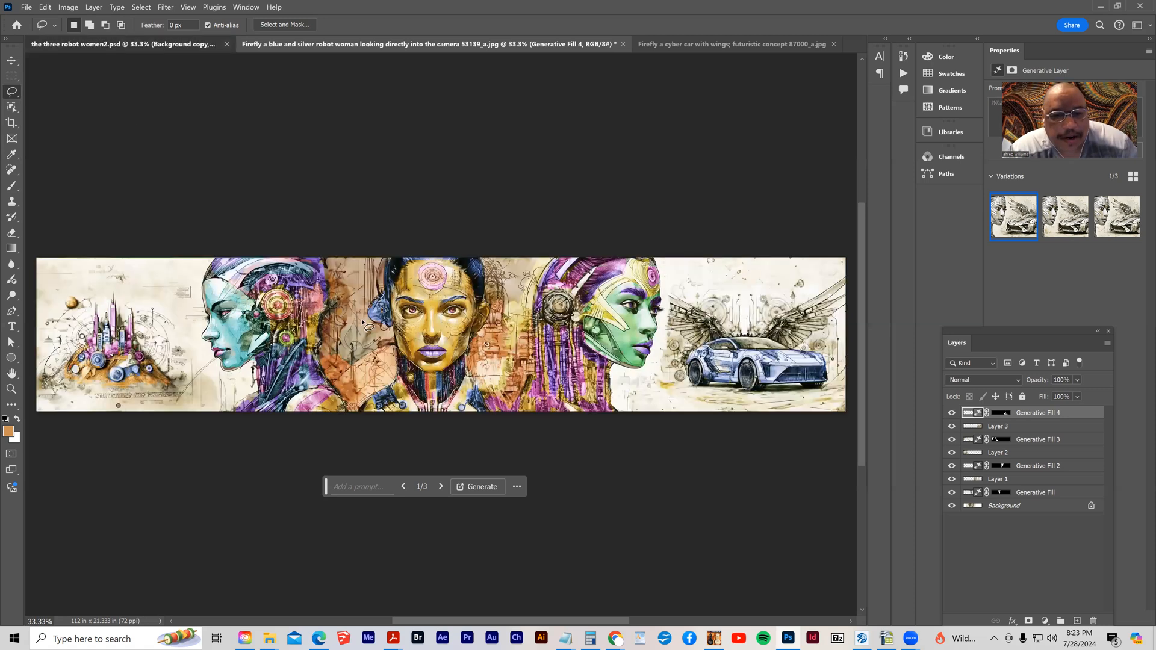
pyautogui.click(364, 42)
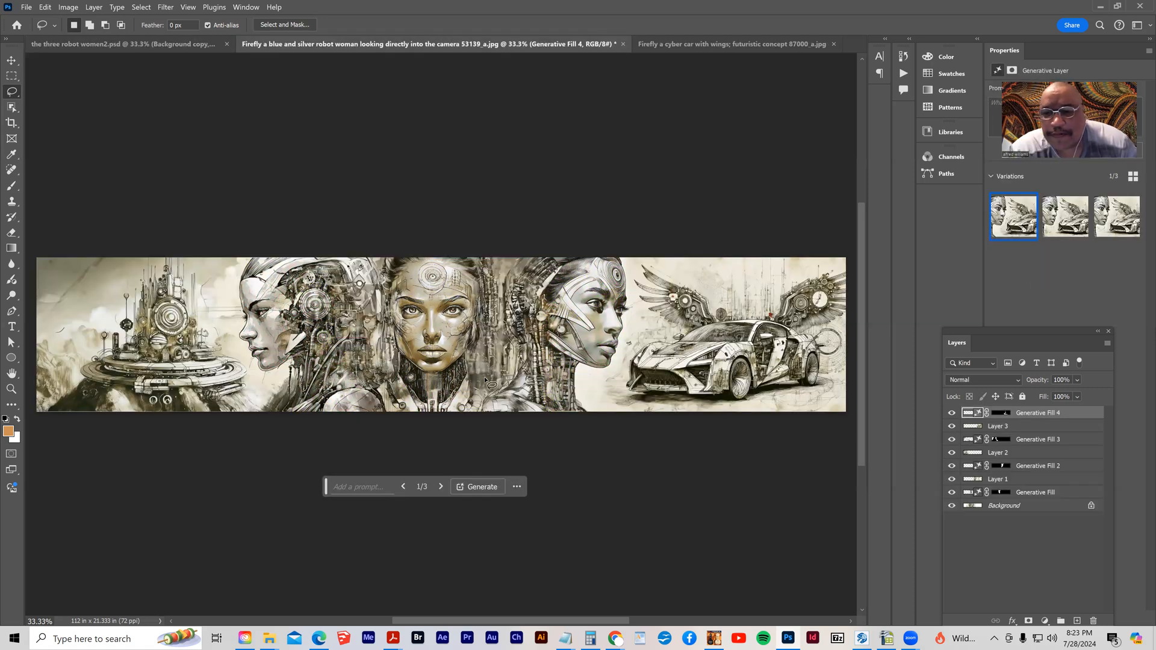
pyautogui.click(27, 7)
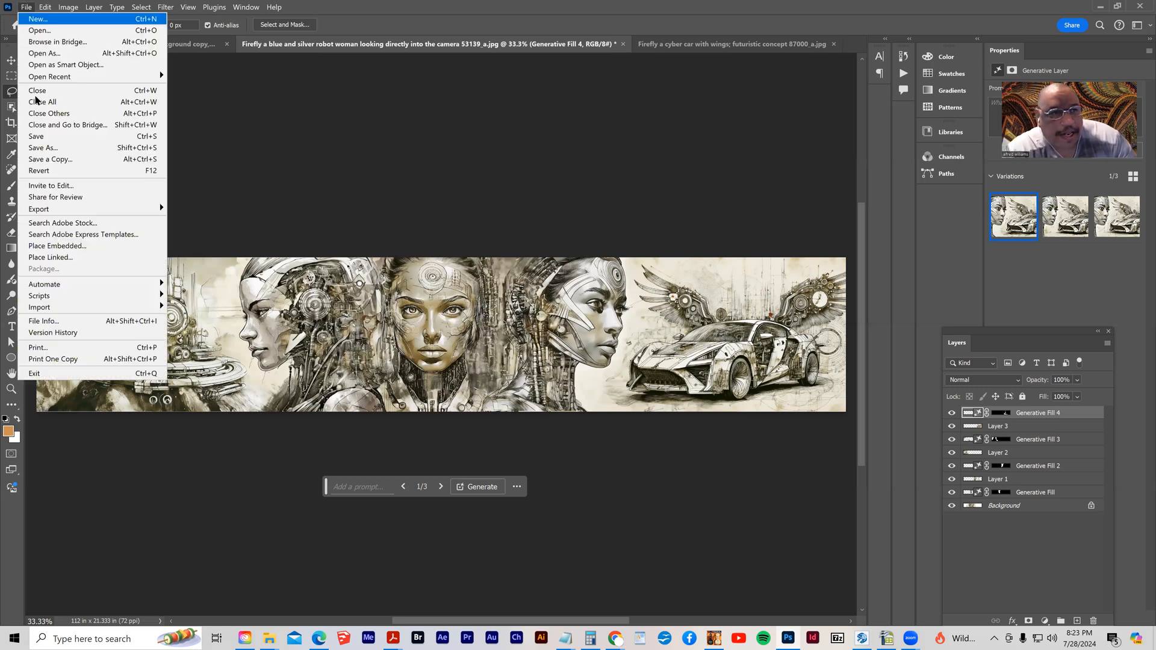
pyautogui.click(43, 149)
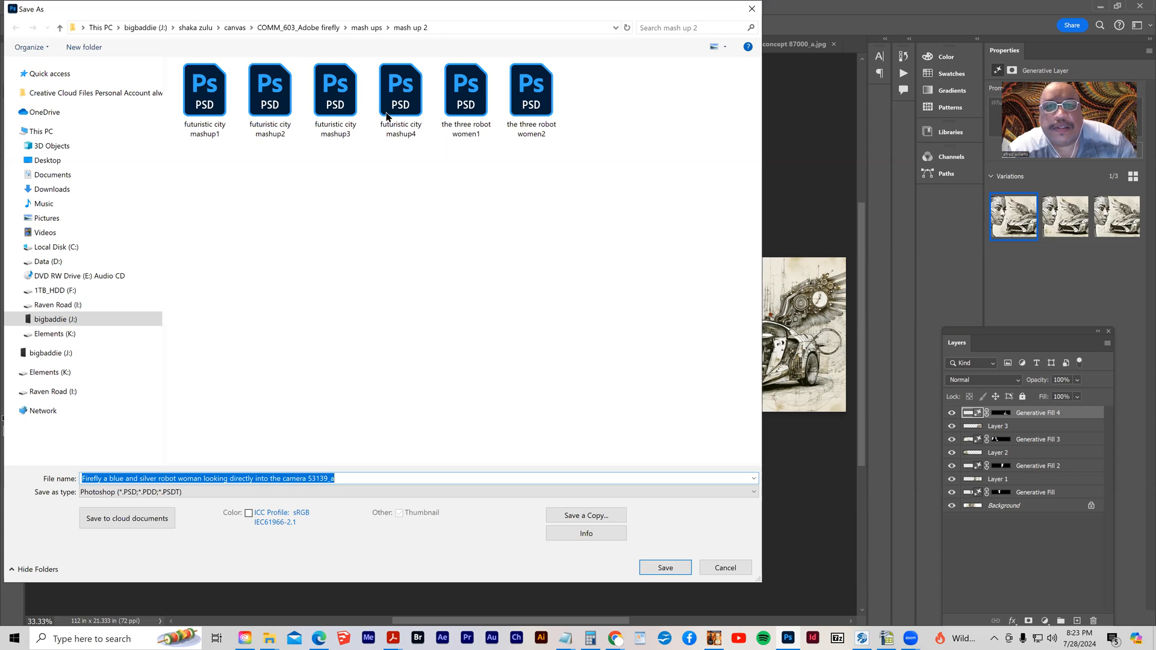
pyautogui.click(386, 117)
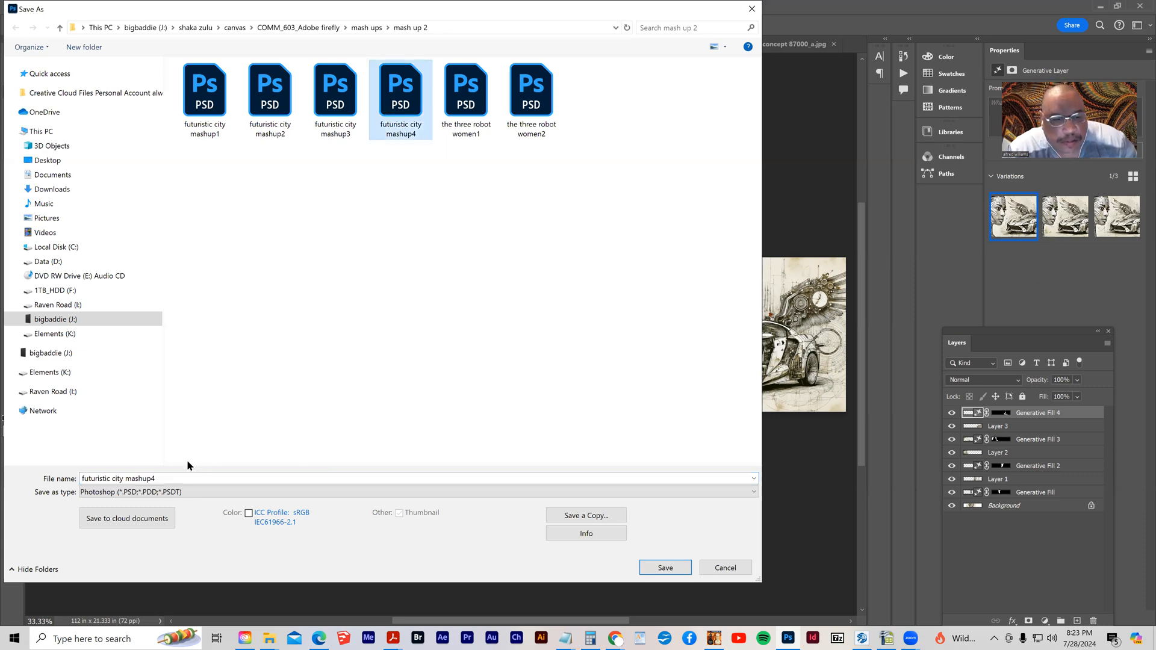
pyautogui.click(143, 480)
pyautogui.moveTo(151, 478); pyautogui.dragTo(171, 478)
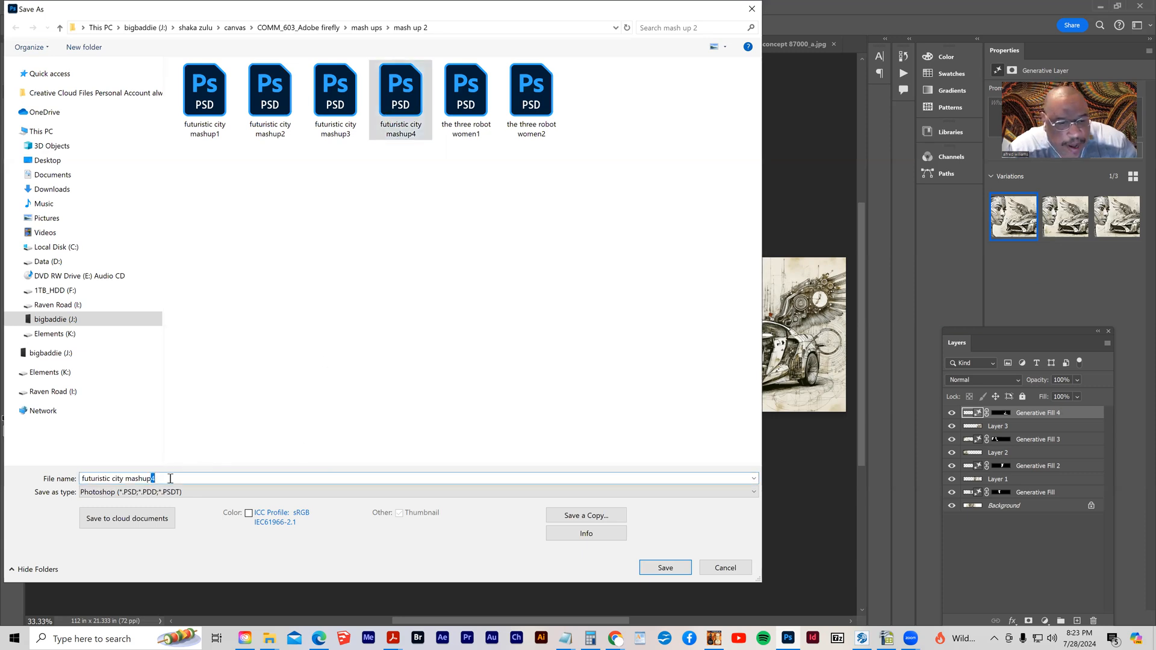
pyautogui.write('5')
pyautogui.press('Return')
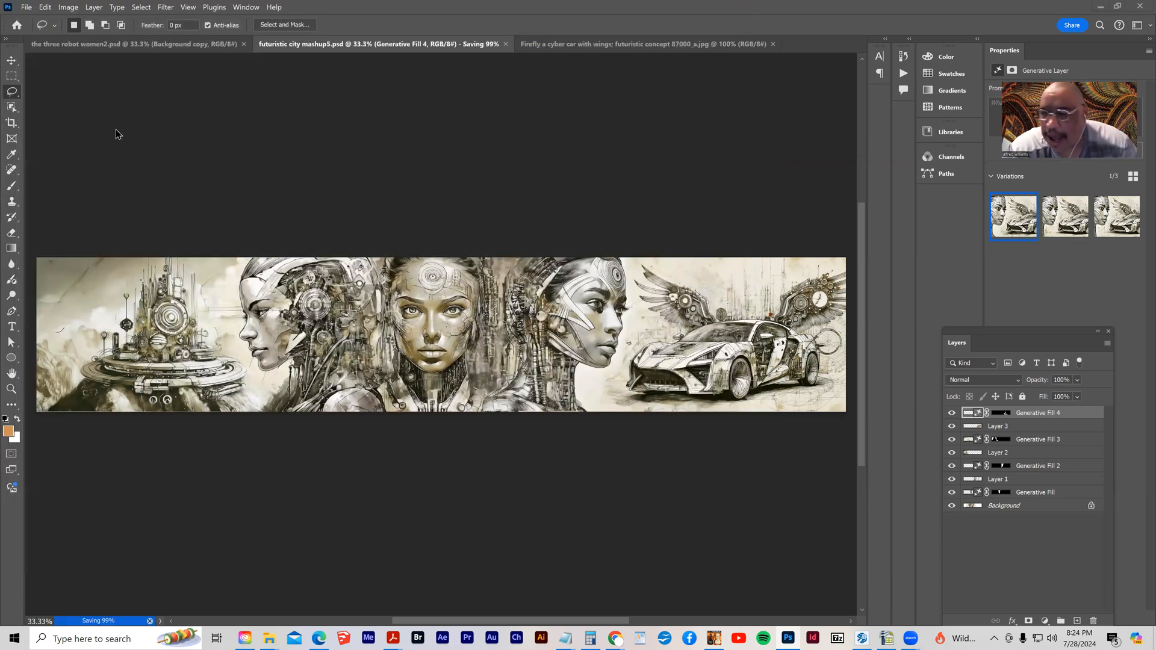
# Flatten all layers of the mashup into a single Background layer.
pyautogui.moveTo(971, 335); pyautogui.dragTo(819, 227)
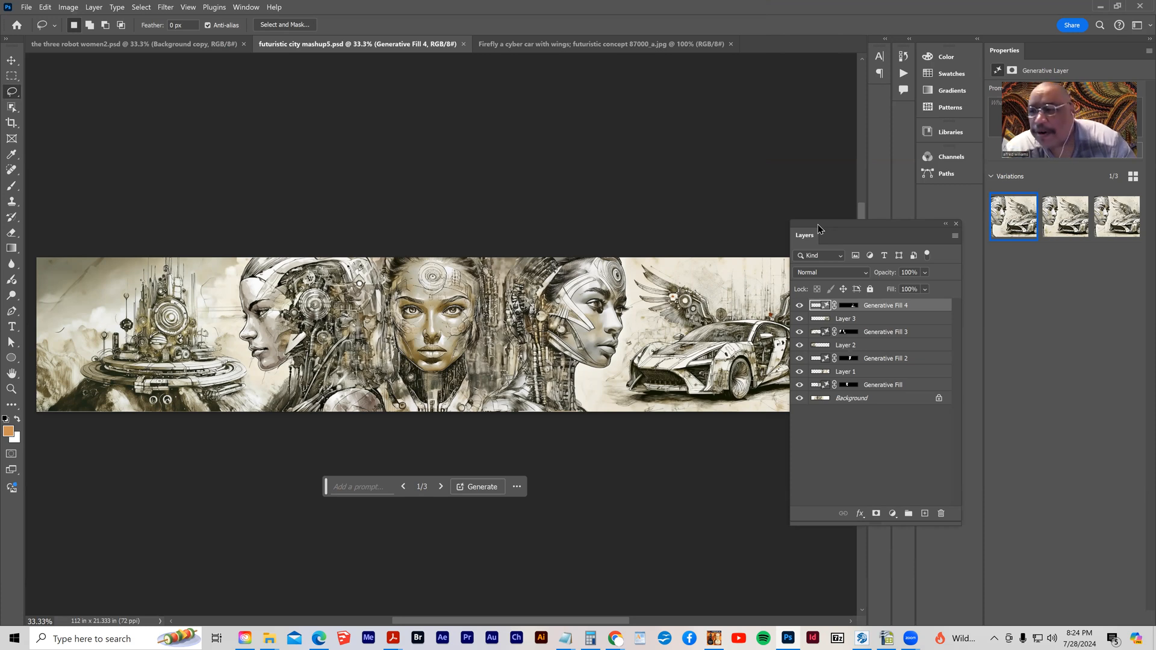
pyautogui.click(93, 9)
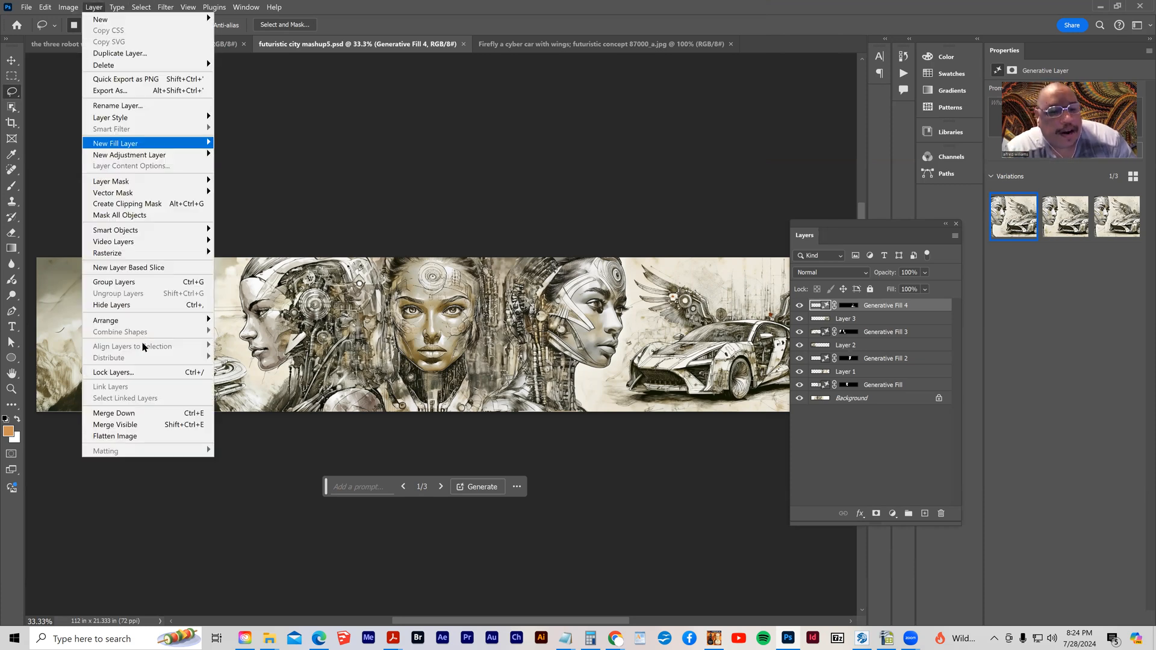
pyautogui.click(133, 436)
pyautogui.moveTo(320, 429); pyautogui.dragTo(305, 491)
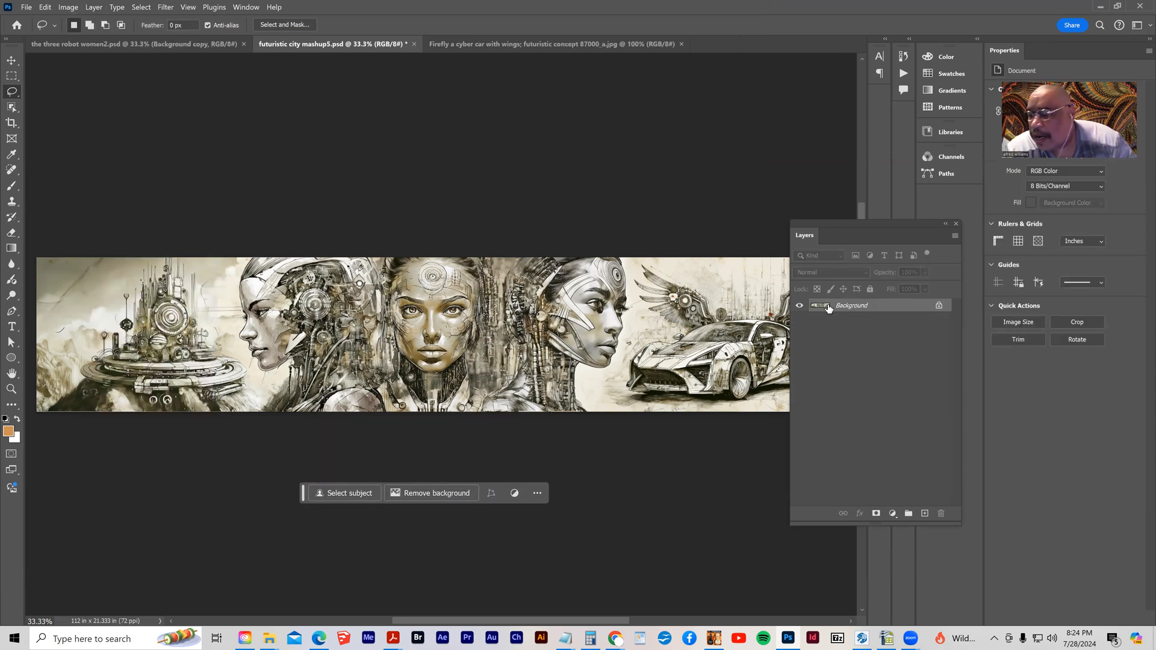
# Duplicate the flattened Background onto a separate layer above it.
pyautogui.moveTo(829, 309); pyautogui.dragTo(925, 512)
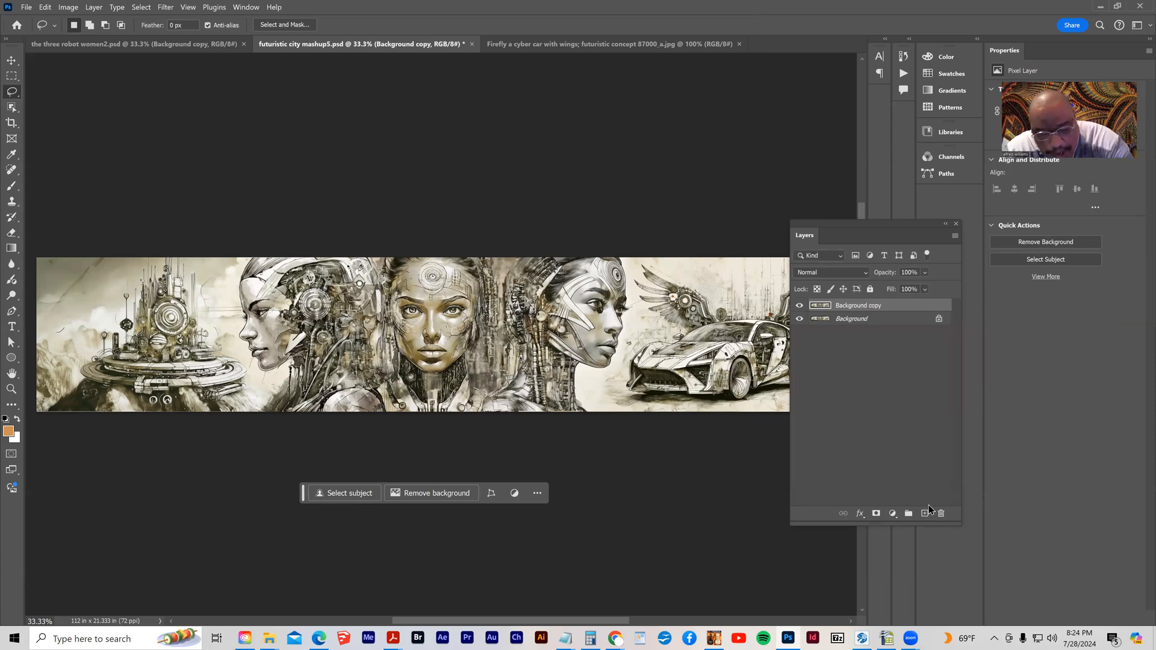
pyautogui.hotkey('ctrl', 'z')
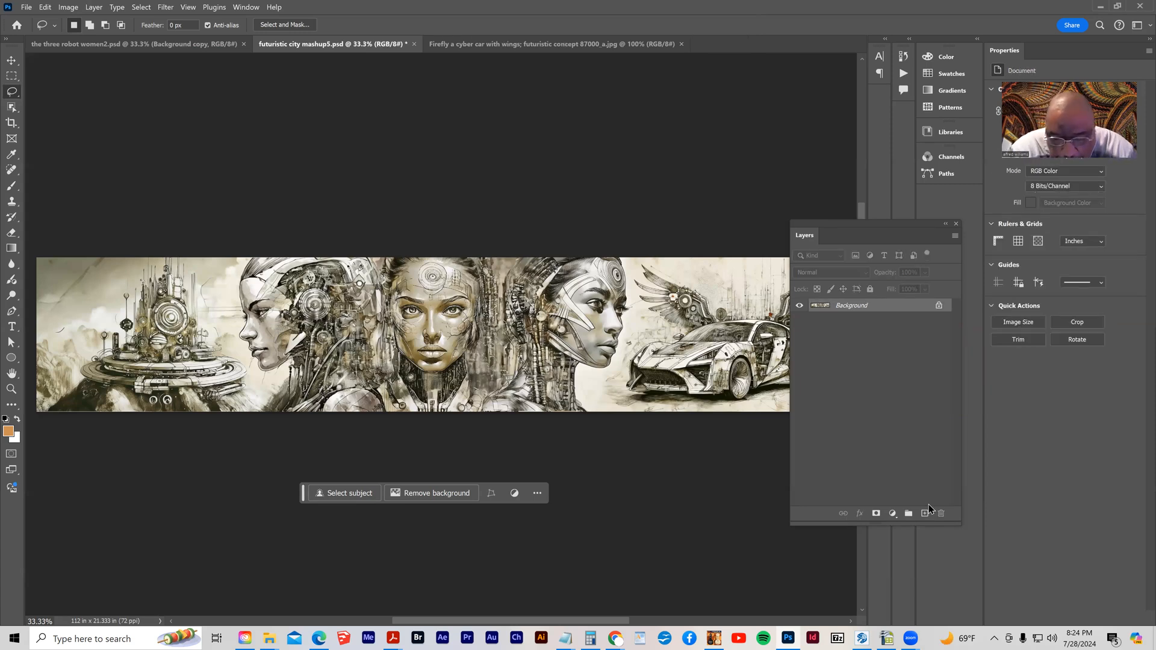
pyautogui.click(927, 509)
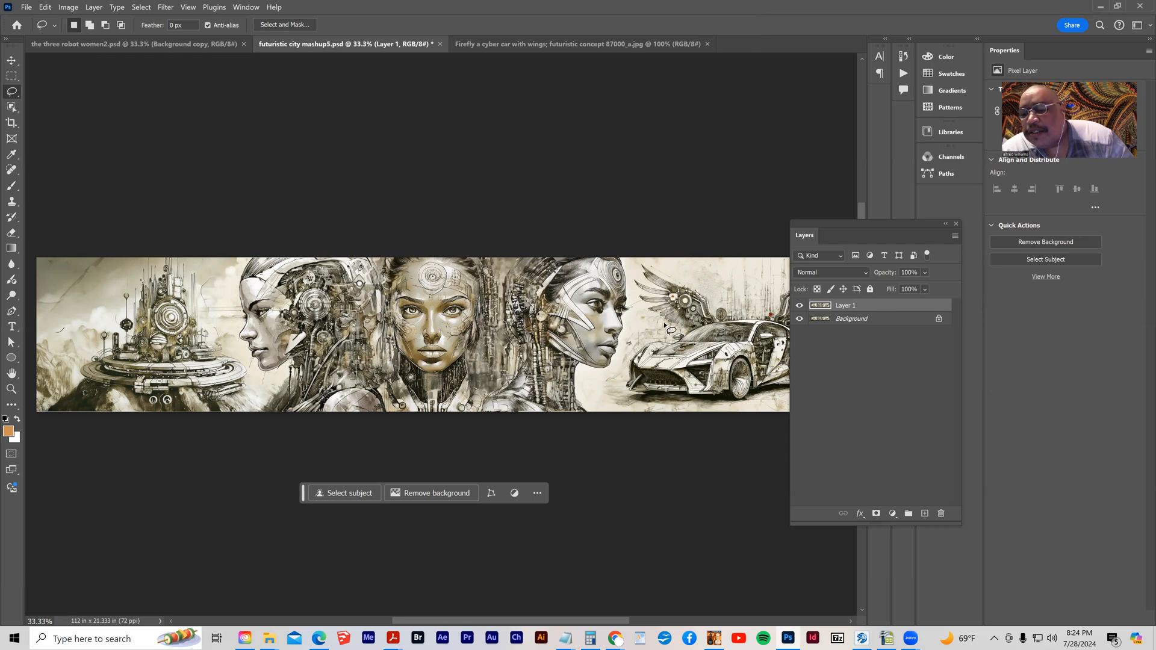
# Set the duplicated layer's blend mode to Color and its opacity to 49%.
pyautogui.click(803, 273)
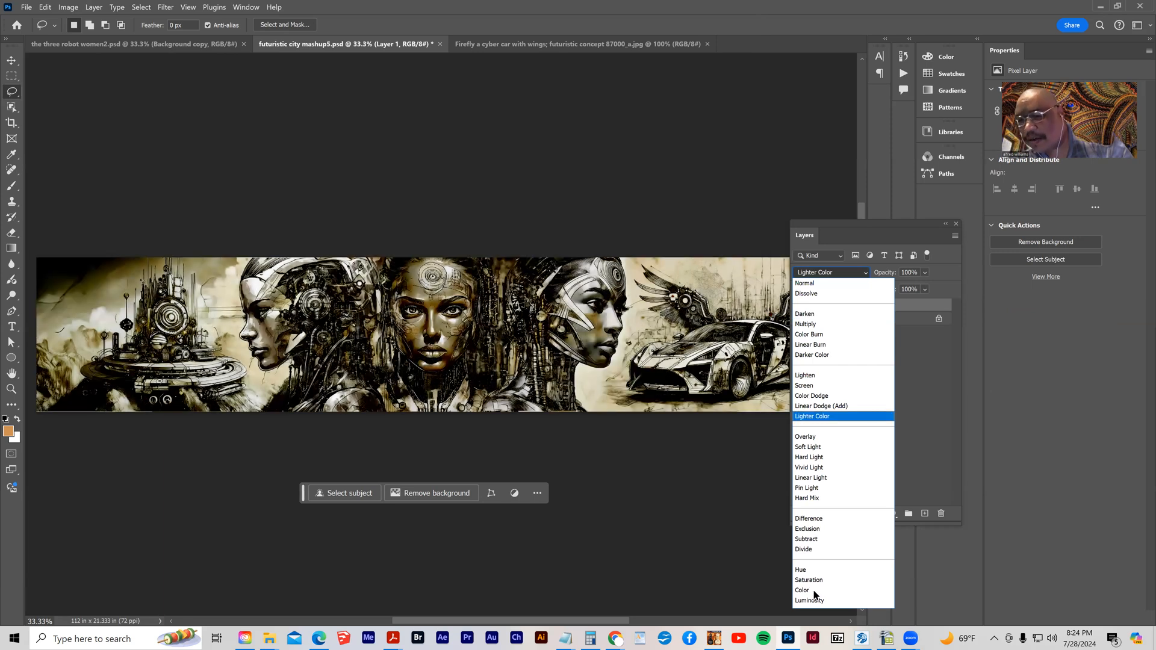
pyautogui.click(806, 591)
pyautogui.click(924, 289)
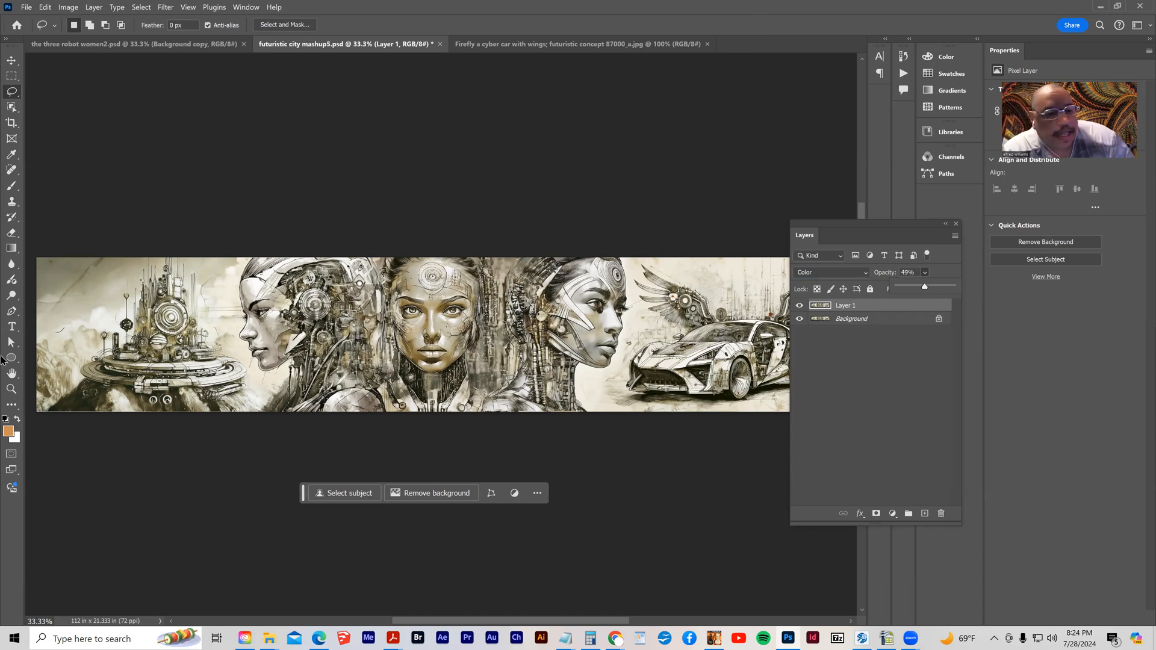
# Prepare to color the central woman's face with a blue foreground and the dry media brush "Kyle's Drawing Box - Happy HB".
pyautogui.click(12, 389)
pyautogui.moveTo(396, 341); pyautogui.dragTo(424, 344)
pyautogui.click(424, 344)
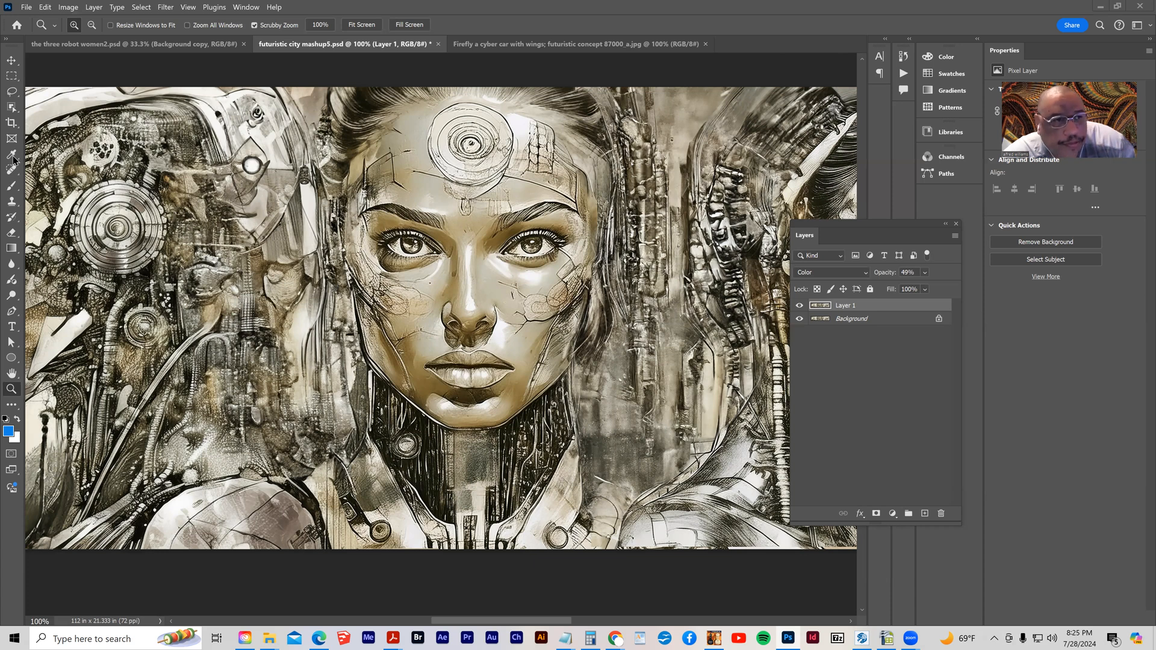
pyautogui.click(11, 186)
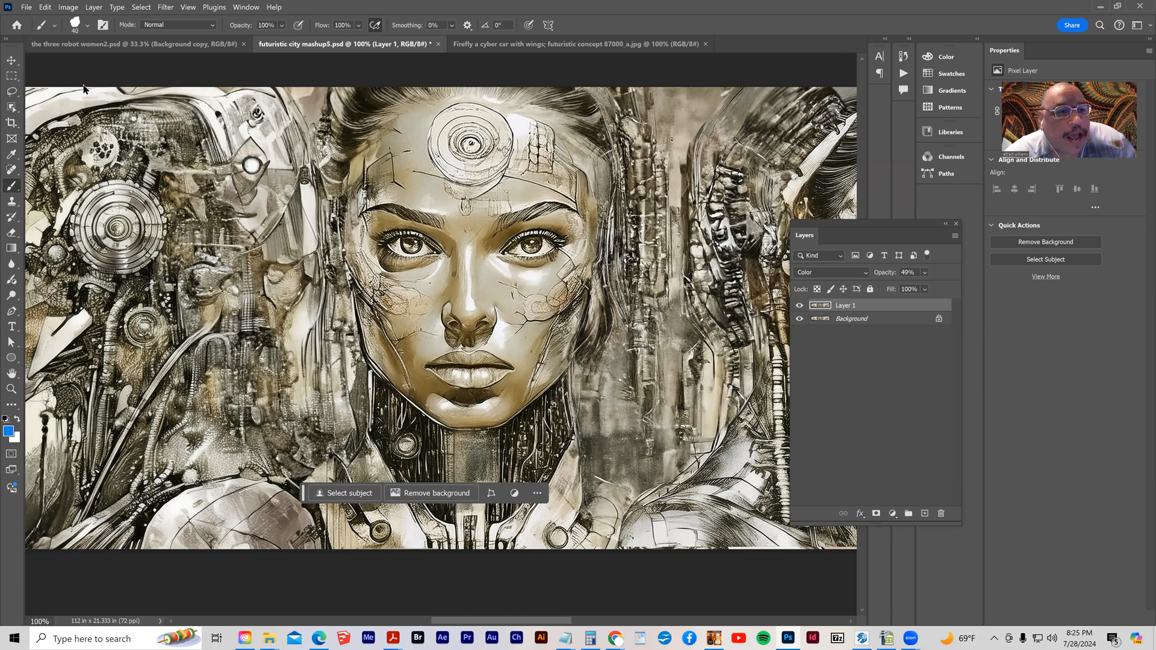
pyautogui.rightClick(98, 234)
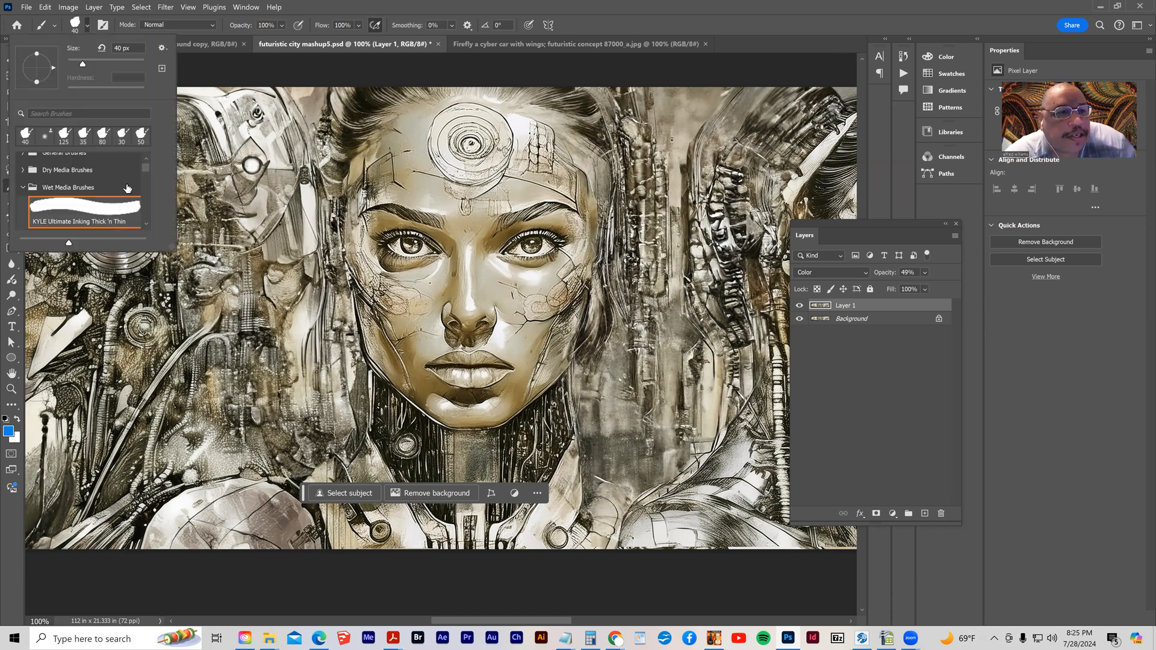
pyautogui.click(24, 189)
pyautogui.click(23, 170)
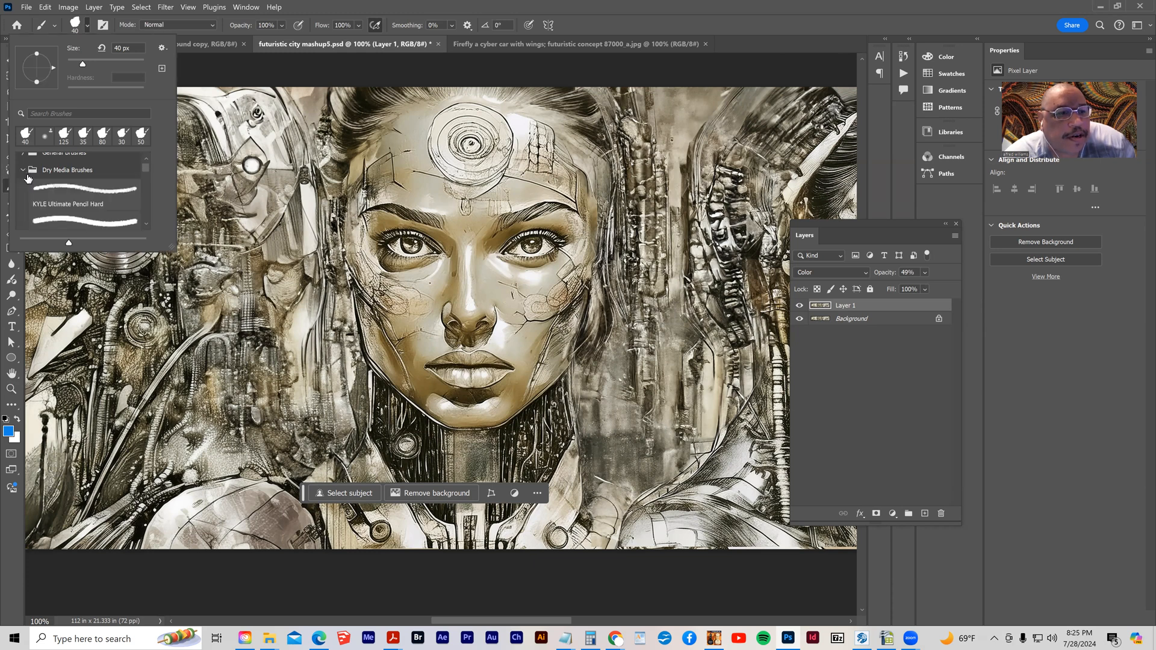
pyautogui.click(71, 220)
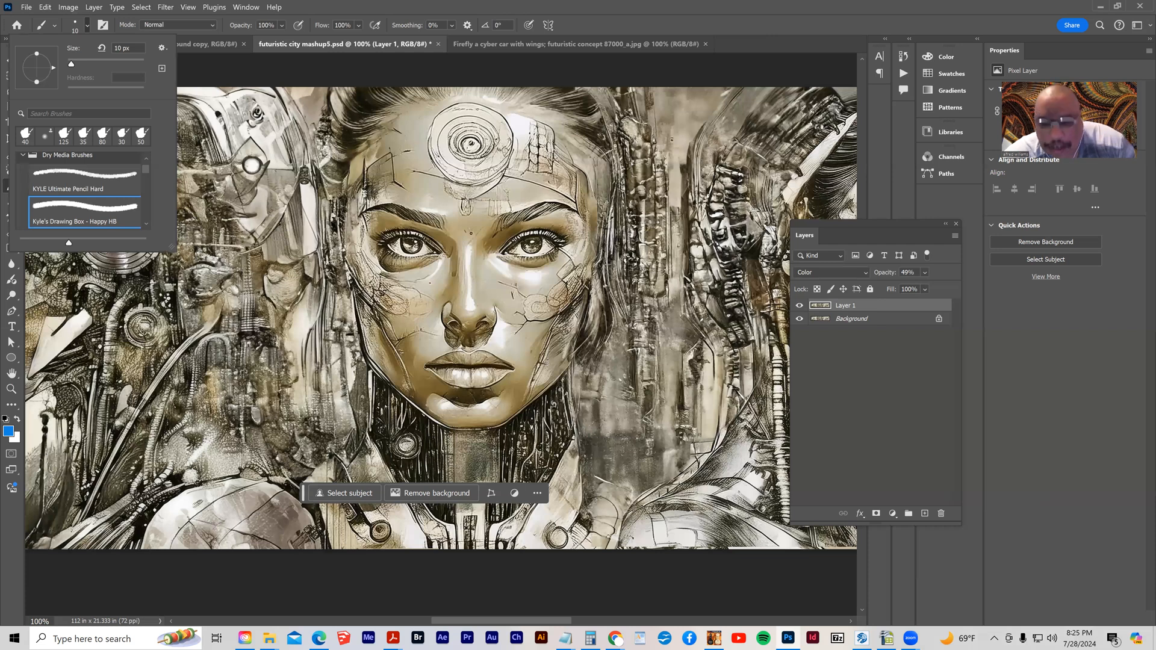
pyautogui.click(450, 273)
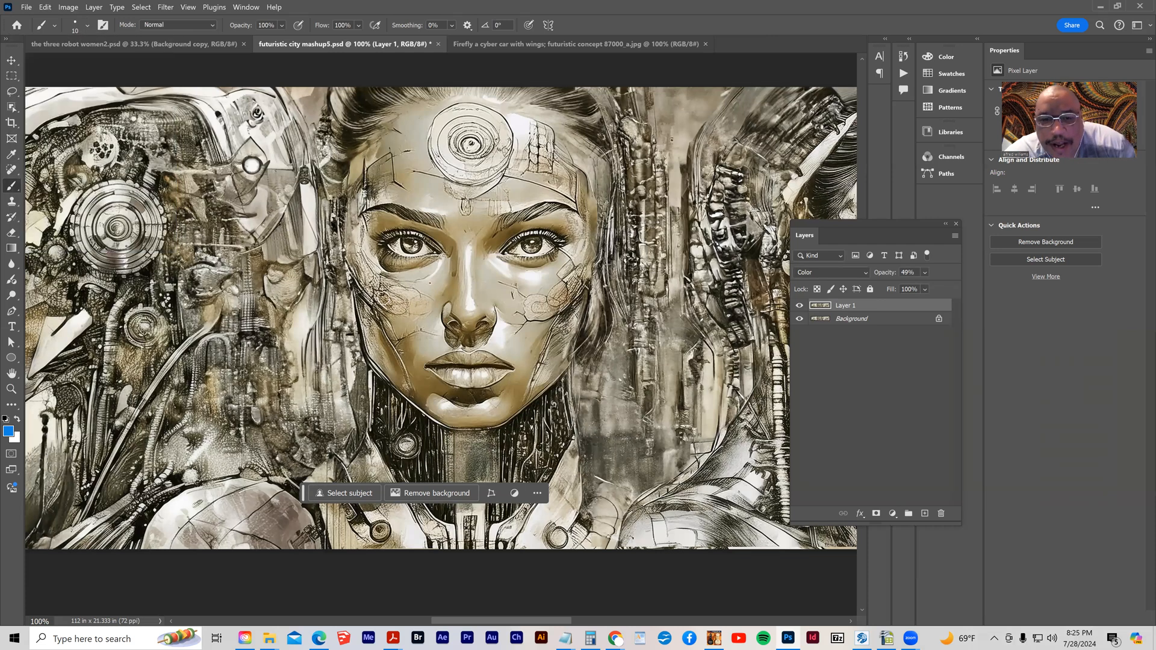
# Brush blue over the central woman's left cheek and nose, and raise the Color layer's opacity to 76%.
pyautogui.moveTo(360, 265); pyautogui.dragTo(408, 305)
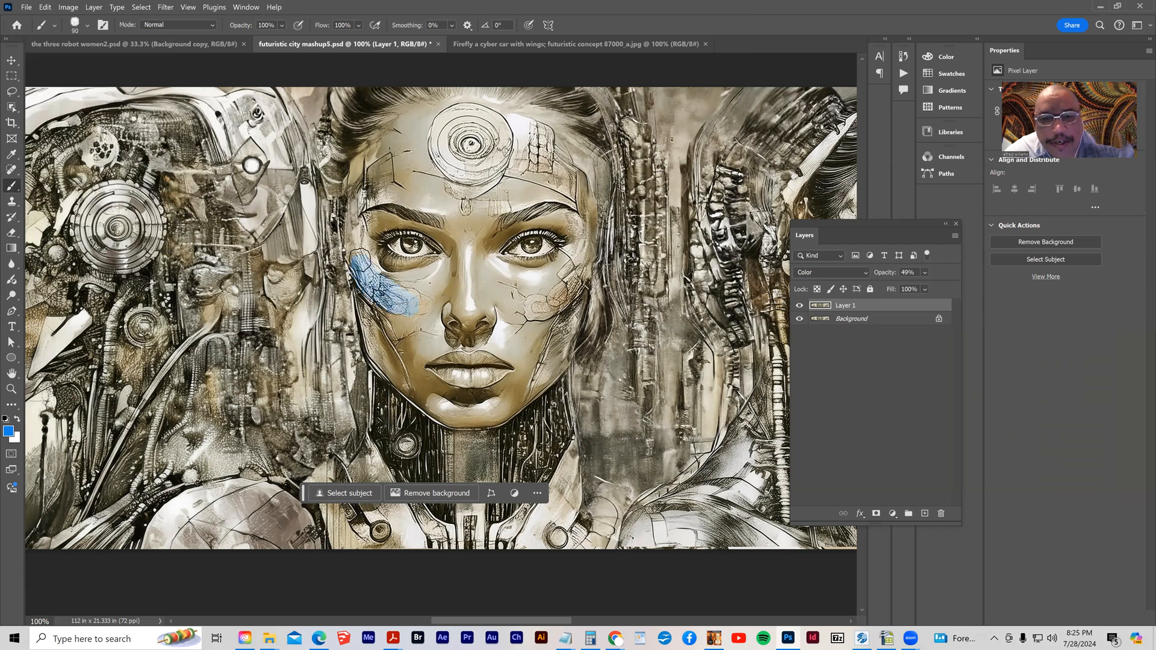
pyautogui.moveTo(369, 222)
pyautogui.mouseDown()
pyautogui.moveTo(360, 250)
pyautogui.moveTo(378, 338)
pyautogui.moveTo(387, 299)
pyautogui.moveTo(465, 316)
pyautogui.moveTo(423, 302)
pyautogui.mouseUp()
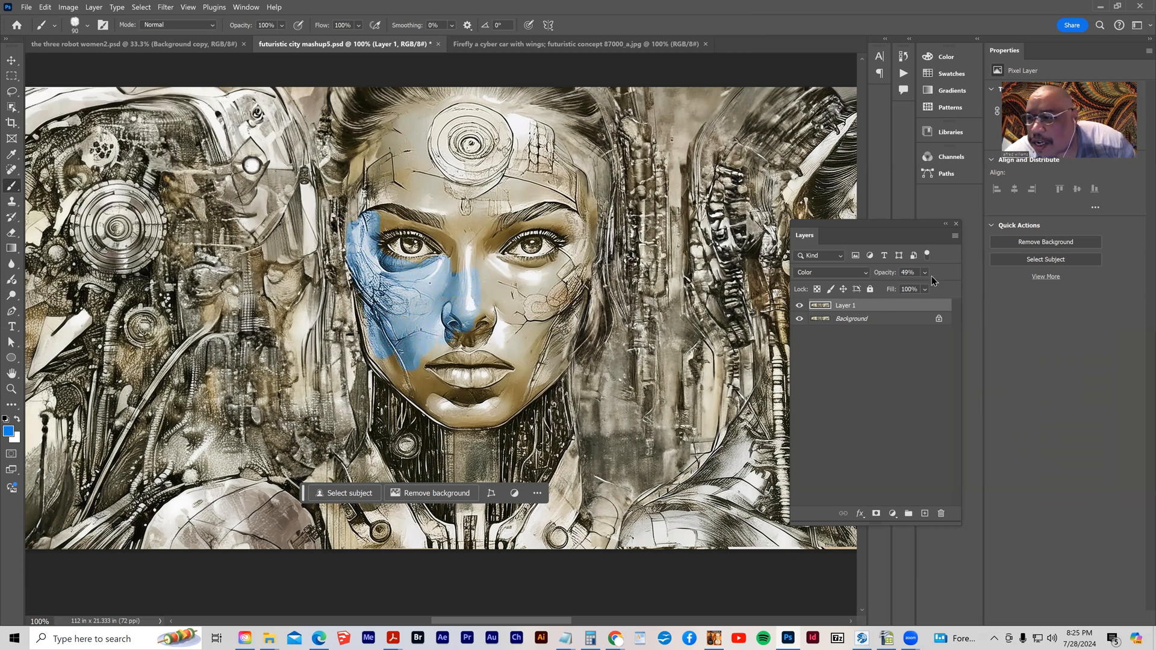
pyautogui.click(926, 273)
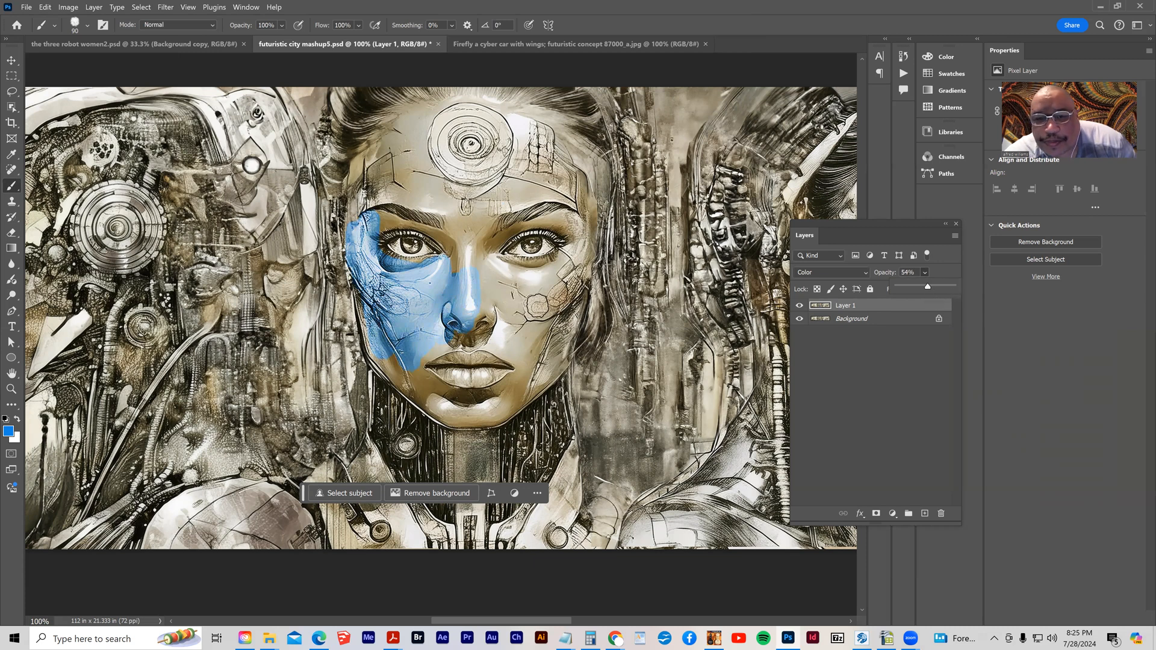
pyautogui.click(490, 280)
pyautogui.click(925, 272)
pyautogui.moveTo(927, 288); pyautogui.dragTo(942, 290)
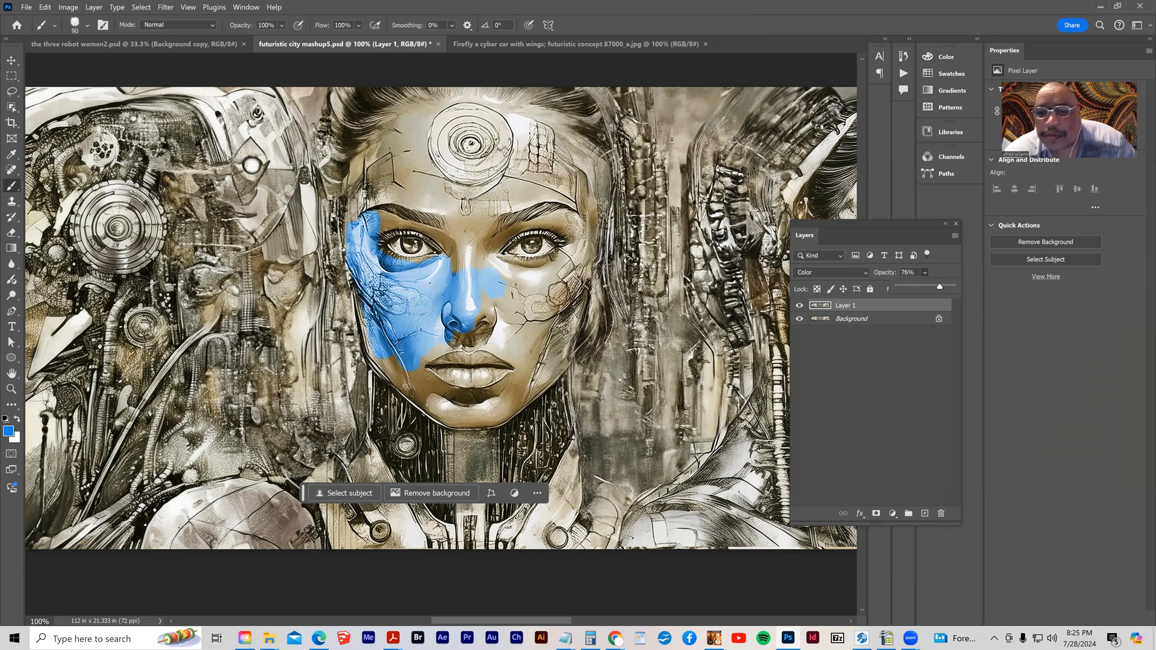
# Extend the blue across the central woman's nose bridge, left eye area, left jaw and part of the opposite cheek.
pyautogui.moveTo(510, 285)
pyautogui.mouseDown()
pyautogui.moveTo(492, 241)
pyautogui.moveTo(472, 229)
pyautogui.moveTo(458, 275)
pyautogui.moveTo(450, 242)
pyautogui.moveTo(426, 224)
pyautogui.moveTo(363, 230)
pyautogui.mouseUp()
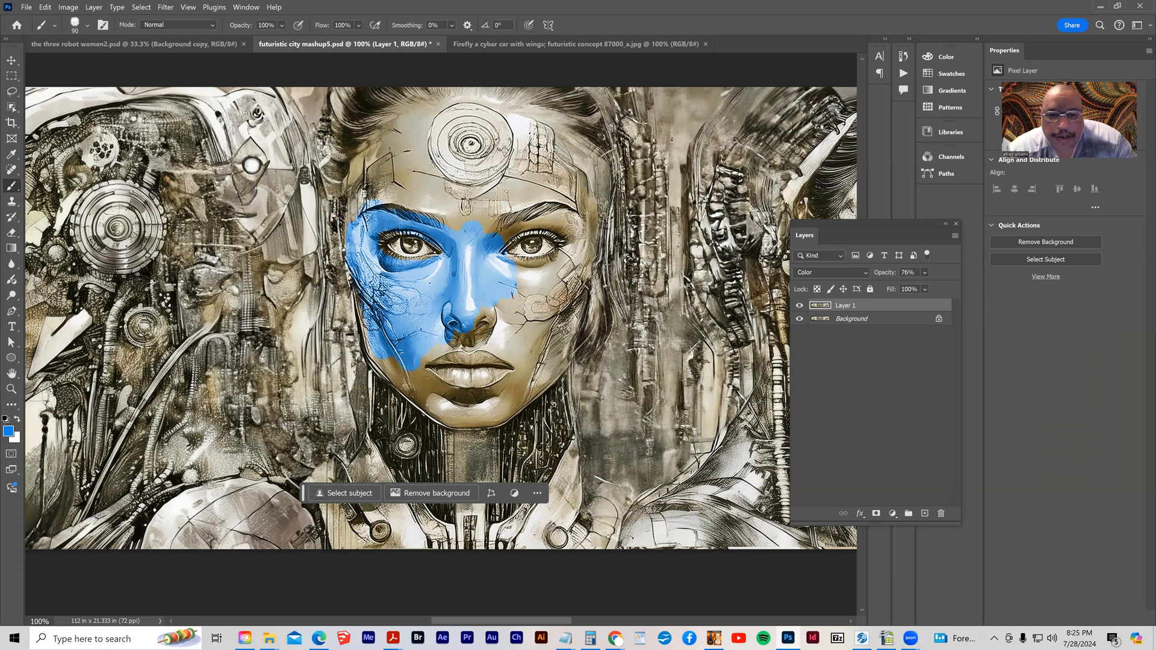
pyautogui.moveTo(370, 342)
pyautogui.mouseDown()
pyautogui.moveTo(434, 398)
pyautogui.moveTo(404, 360)
pyautogui.mouseUp()
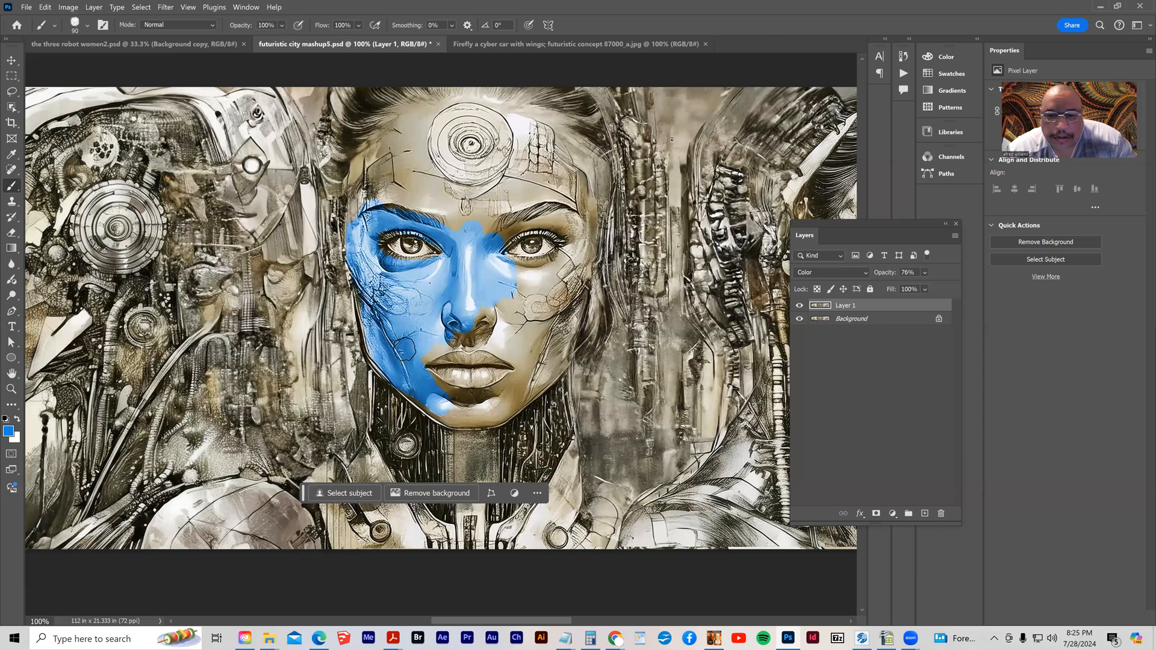
pyautogui.moveTo(475, 333)
pyautogui.mouseDown()
pyautogui.moveTo(522, 352)
pyautogui.moveTo(476, 334)
pyautogui.moveTo(500, 338)
pyautogui.moveTo(504, 278)
pyautogui.moveTo(513, 296)
pyautogui.moveTo(530, 280)
pyautogui.mouseUp()
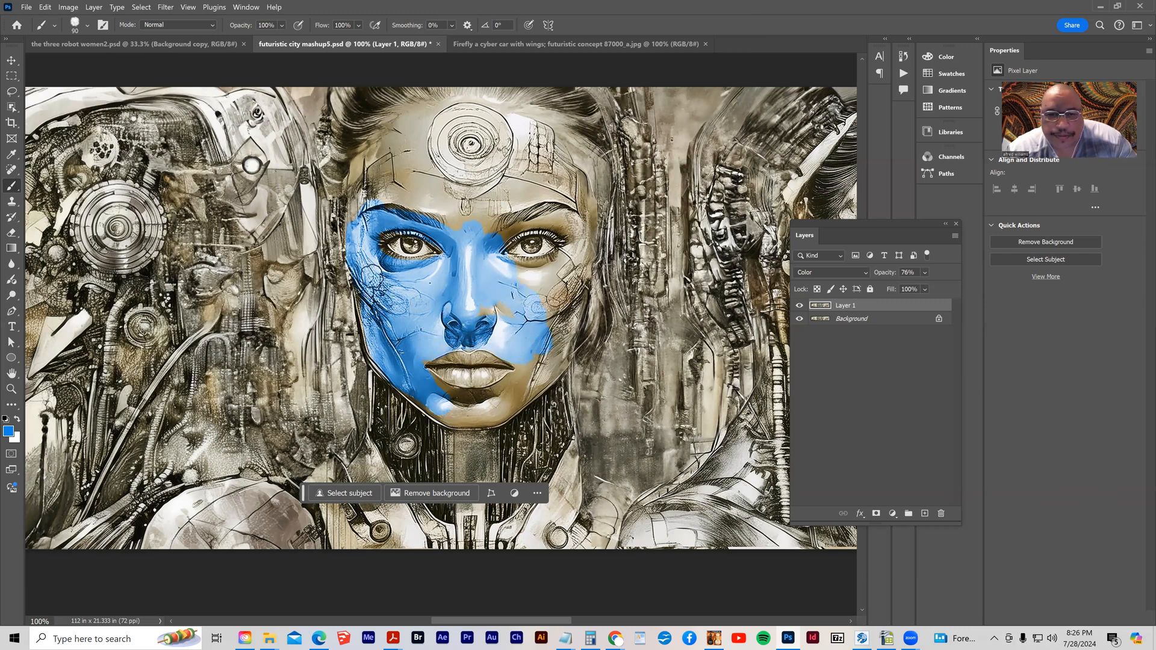
# Darken the foreground to a deep navy blue for shading under the central woman's left eye and around her nostril.
pyautogui.click(8, 431)
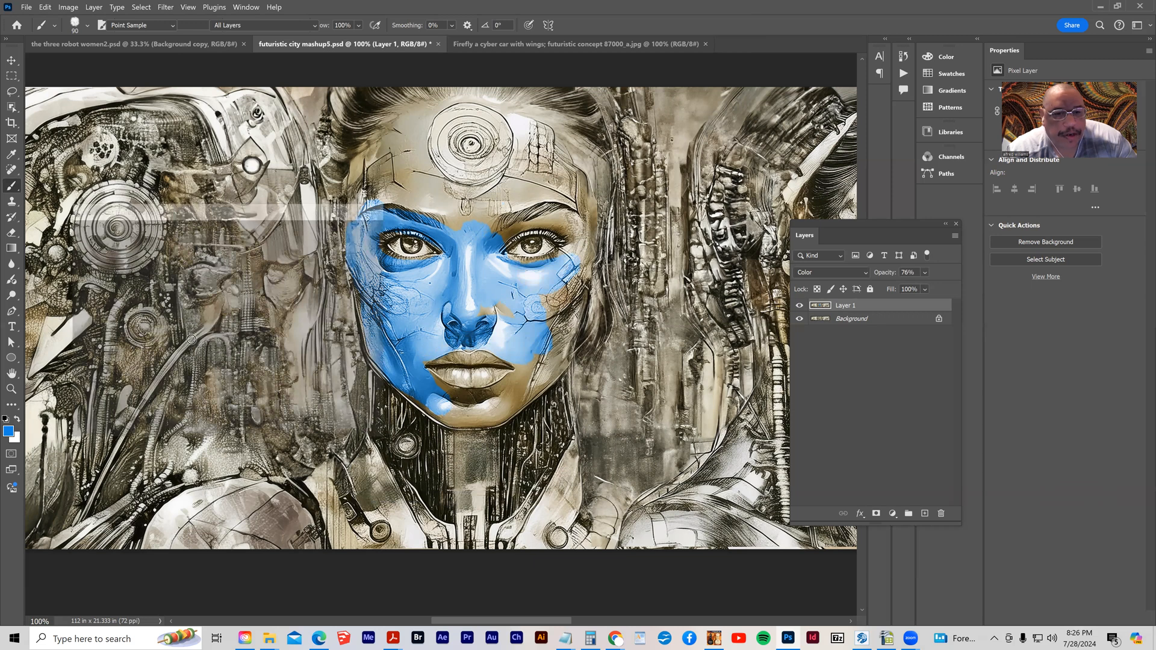
pyautogui.click(206, 324)
pyautogui.click(353, 232)
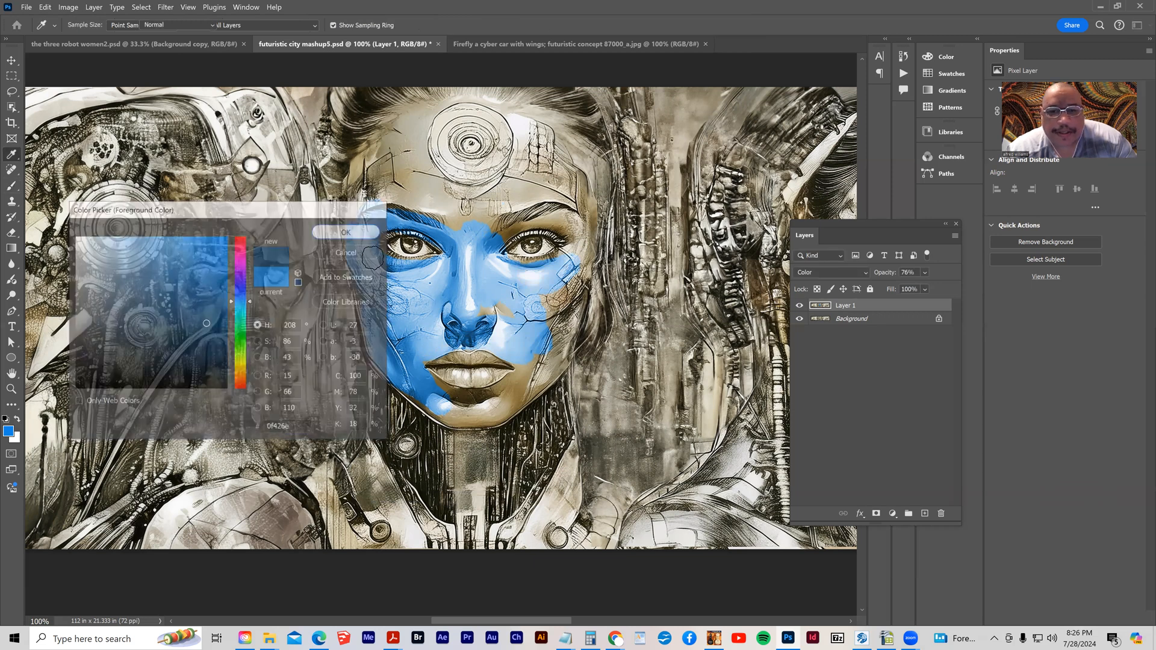
pyautogui.click(10, 432)
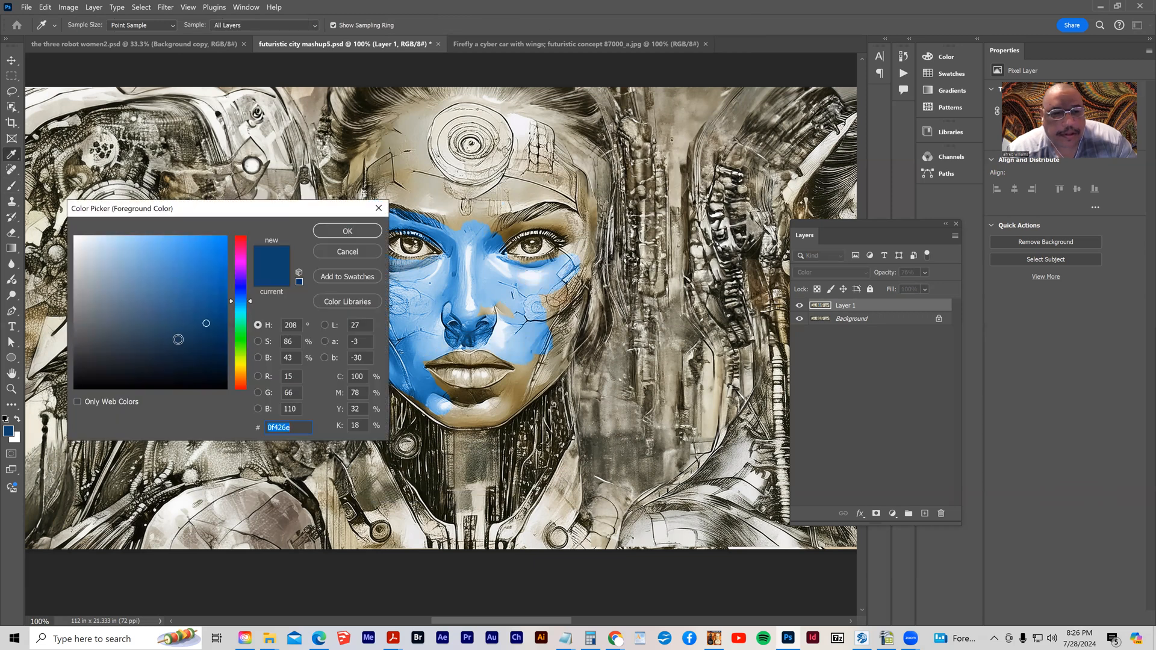
pyautogui.click(215, 350)
pyautogui.click(325, 232)
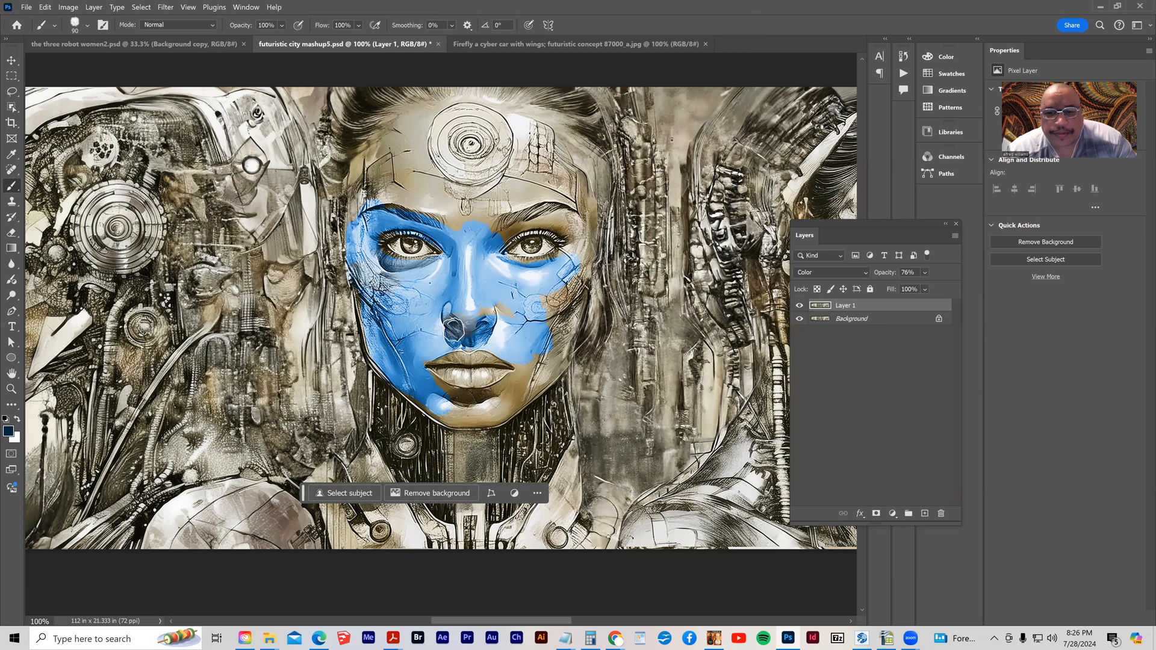
# Switch the foreground back to a brighter blue (218ce7) and repaint the area around the nostrils.
pyautogui.click(15, 433)
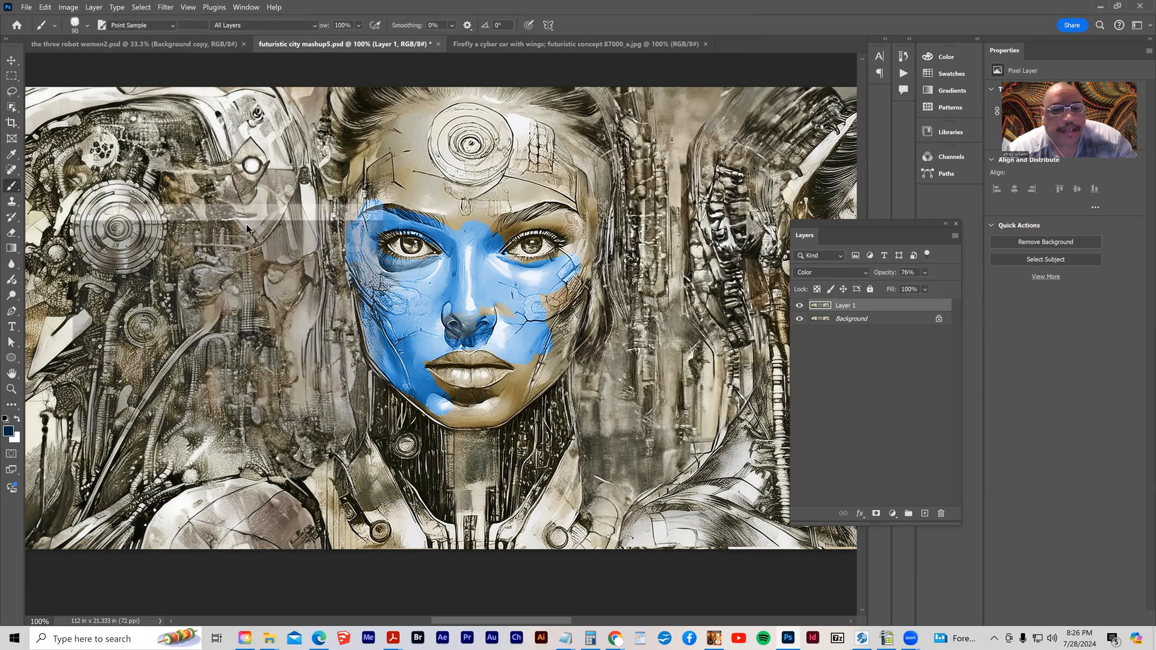
pyautogui.click(391, 232)
pyautogui.click(370, 233)
pyautogui.moveTo(451, 320); pyautogui.dragTo(485, 327)
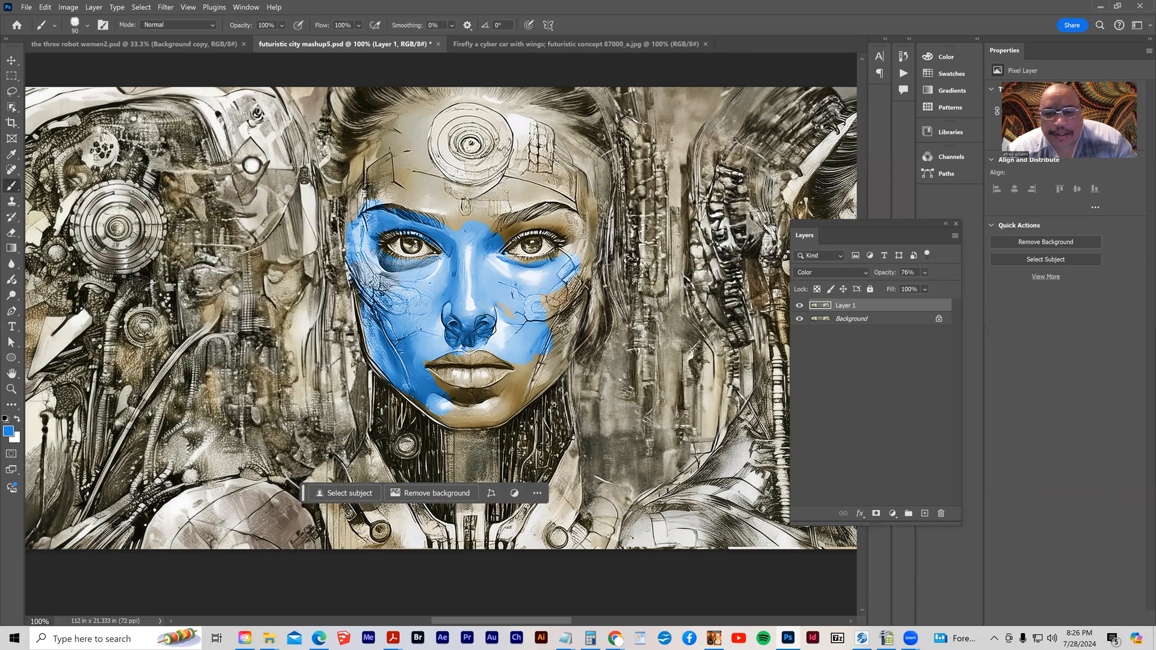
# Paint the central woman's lips red, reducing the brush to 50 px and then 35 px.
pyautogui.click(5, 433)
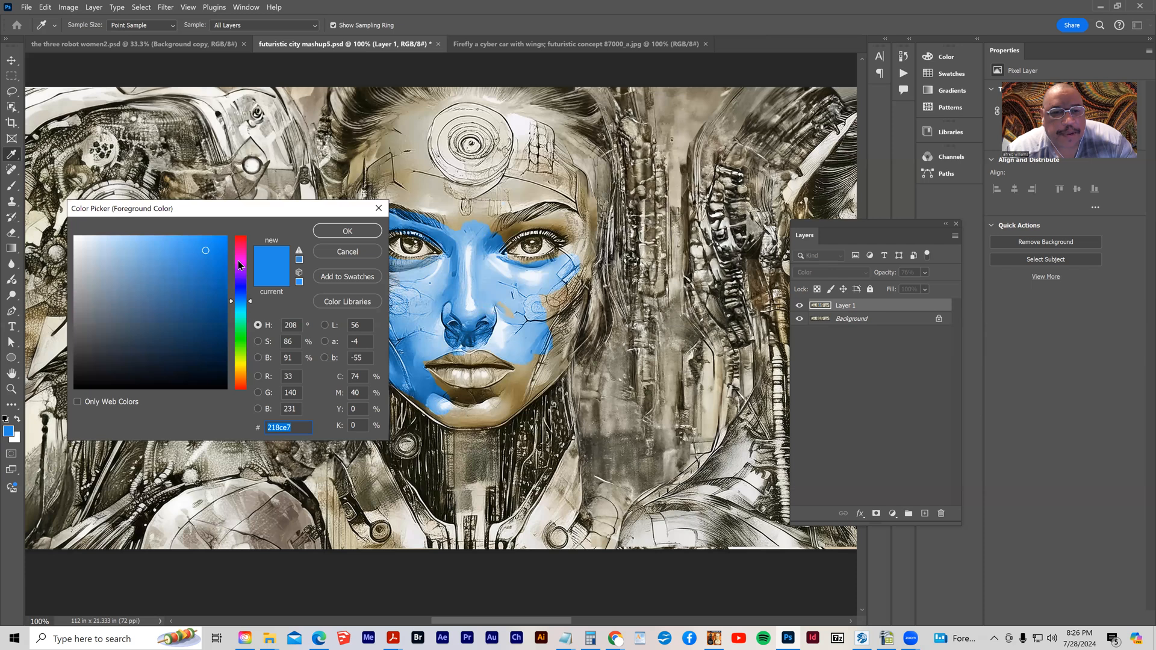
pyautogui.click(242, 242)
pyautogui.click(369, 232)
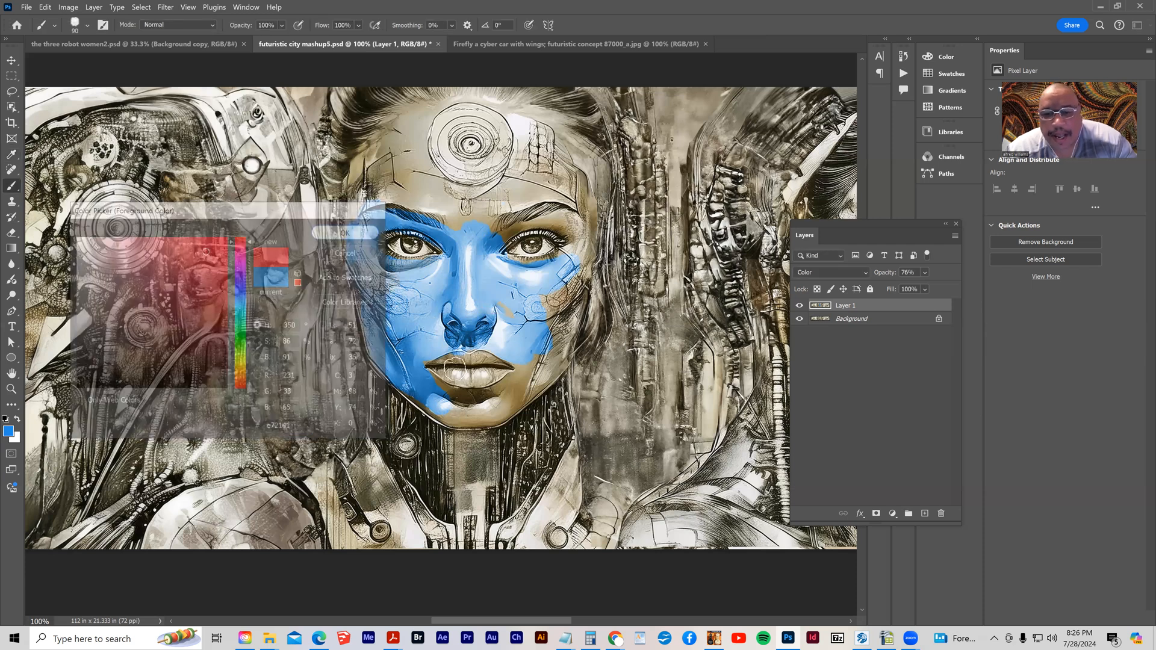
pyautogui.press('[')
pyautogui.press('[')
pyautogui.press('[')
pyautogui.press('[')
pyautogui.moveTo(449, 367)
pyautogui.mouseDown()
pyautogui.moveTo(464, 376)
pyautogui.moveTo(485, 358)
pyautogui.mouseUp()
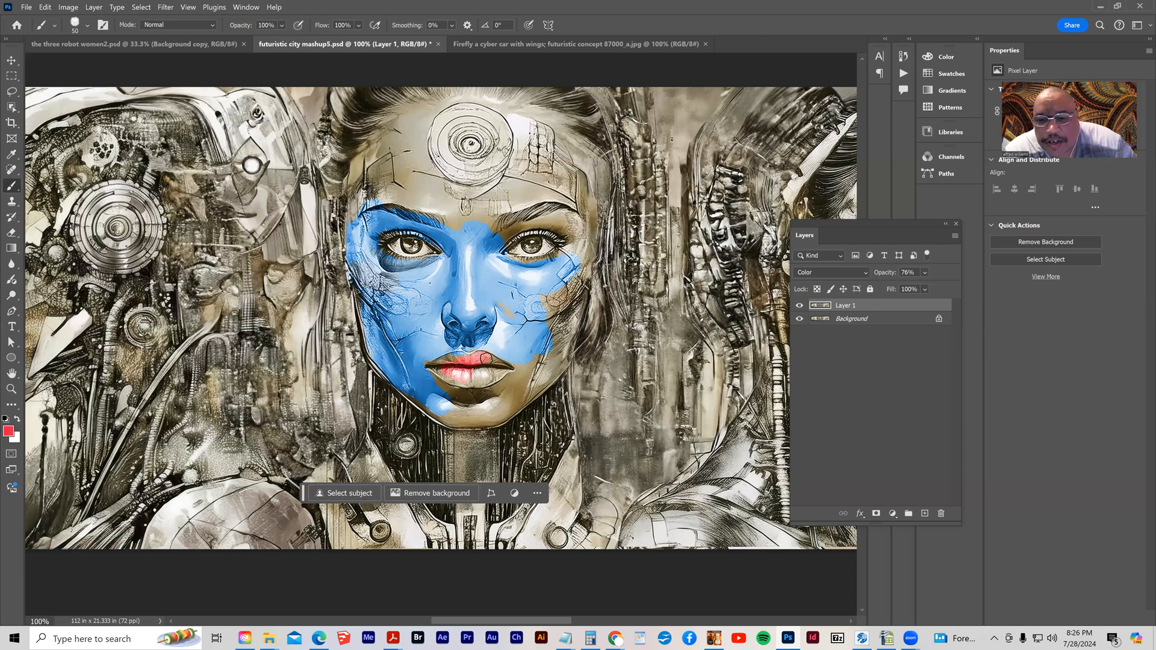
pyautogui.press('[')
pyautogui.press('[')
pyautogui.press('[')
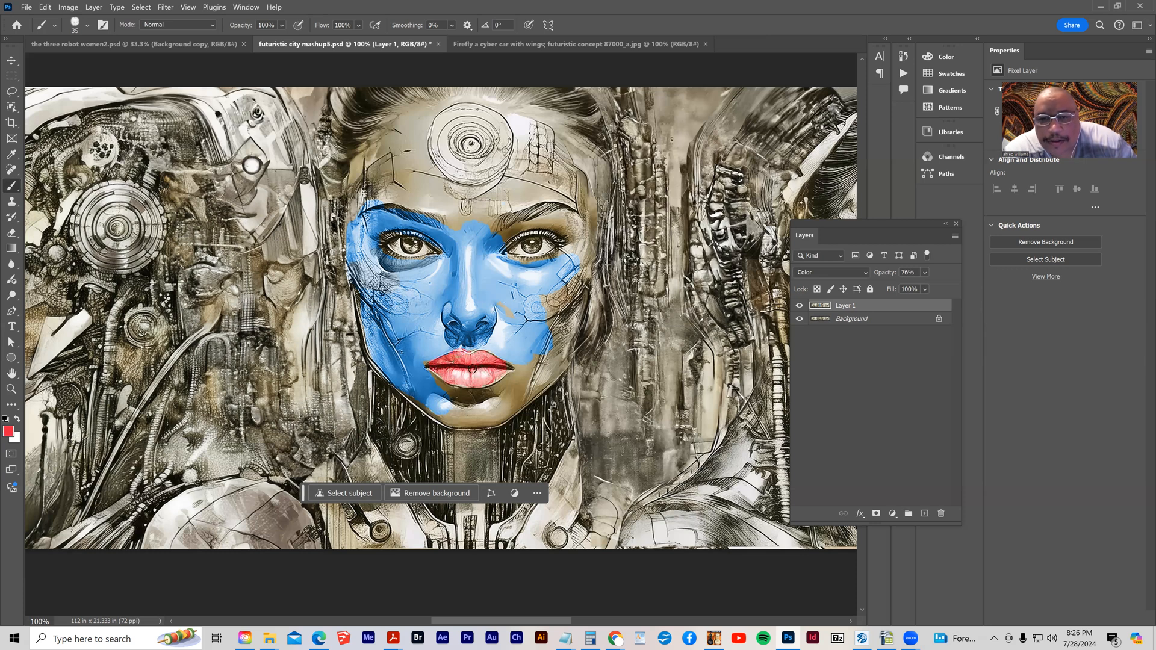
# View the whole mashup and compare it with the colored reference document "the three robot women2.psd".
pyautogui.click(11, 389)
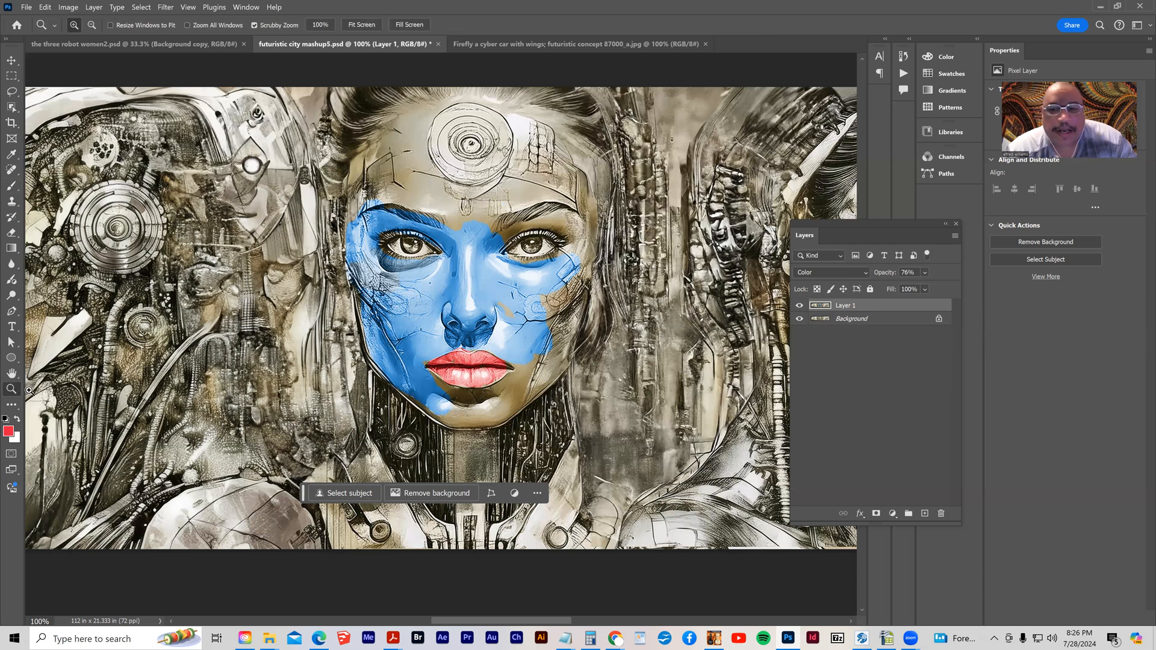
pyautogui.hotkey('ctrl', '0')
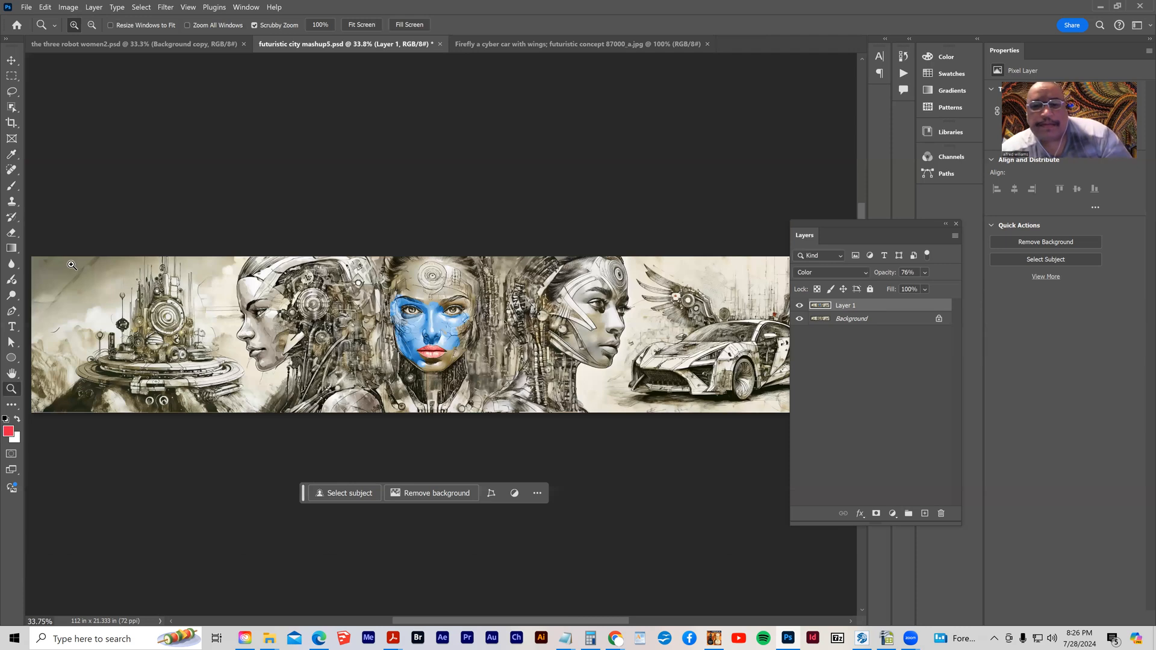
pyautogui.click(73, 46)
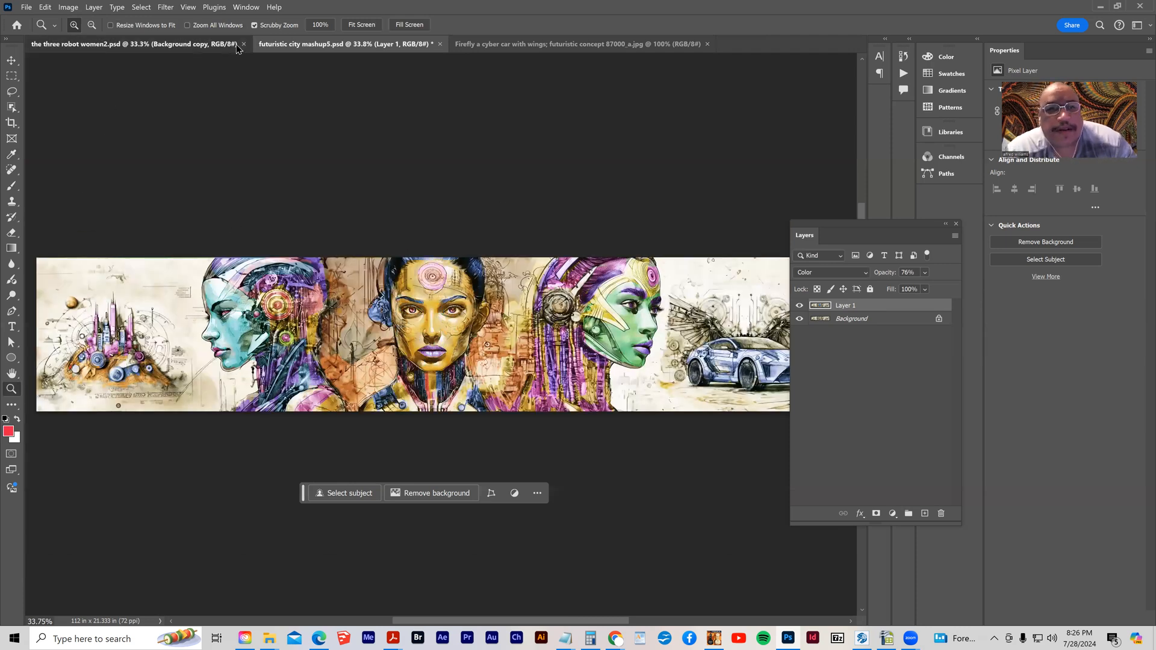
pyautogui.click(268, 46)
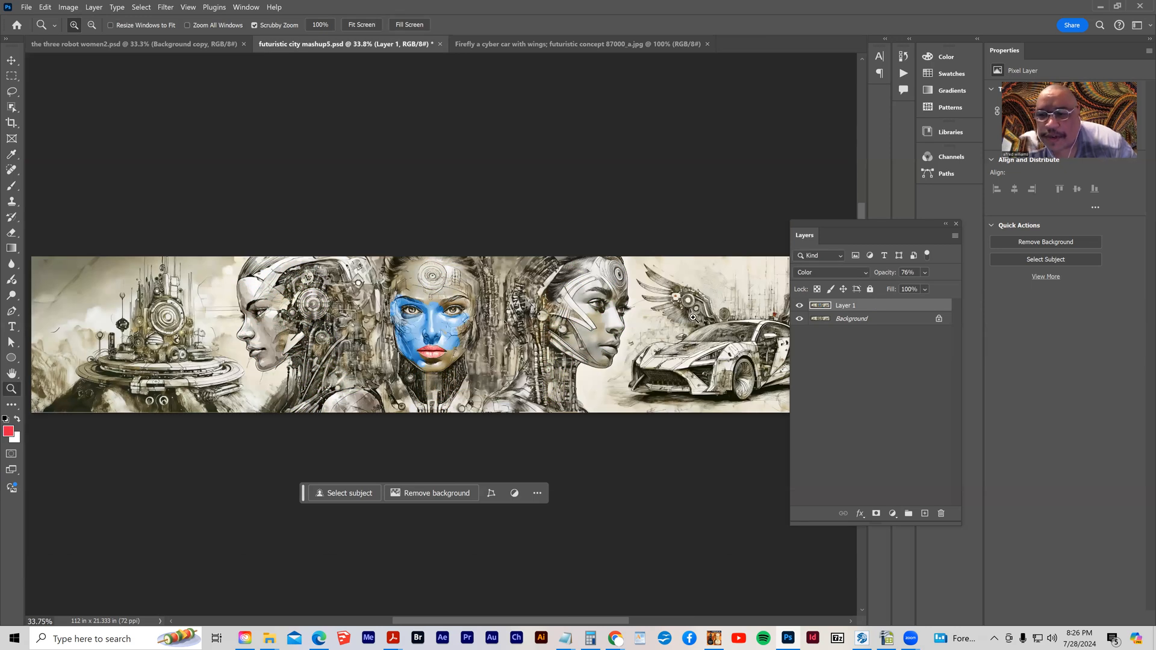
# Replace the painted Color layer with a fresh duplicate of the Background set to Overlay blend mode.
pyautogui.moveTo(867, 306); pyautogui.dragTo(941, 513)
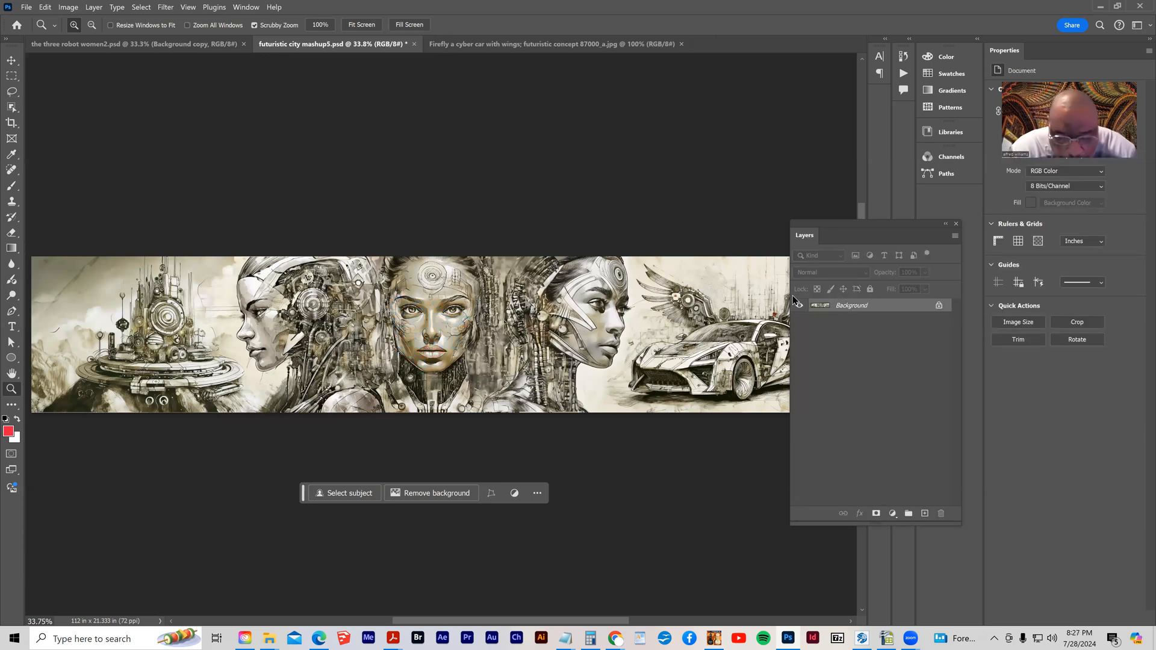
pyautogui.hotkey('ctrl', 'j')
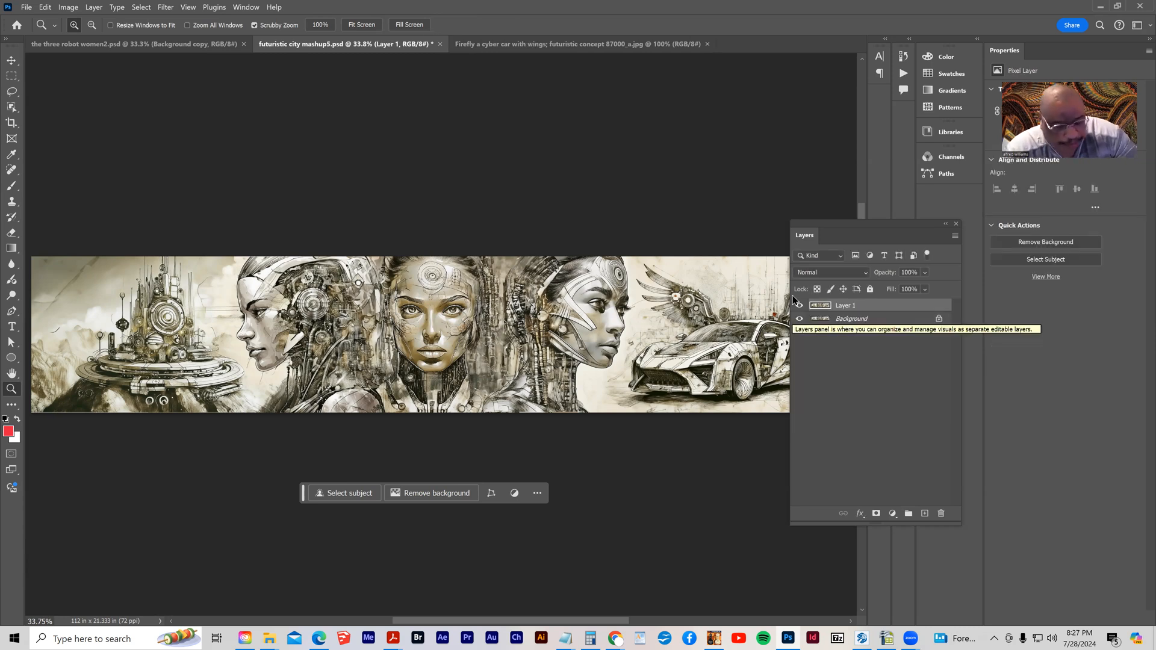
pyautogui.click(818, 277)
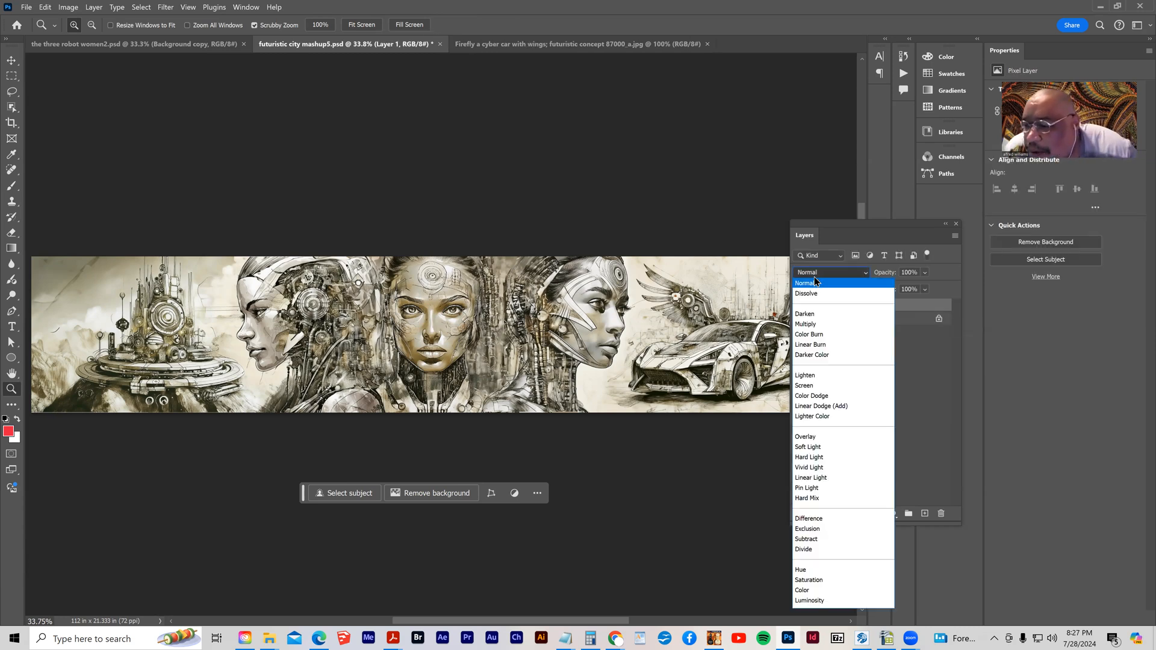
pyautogui.click(801, 438)
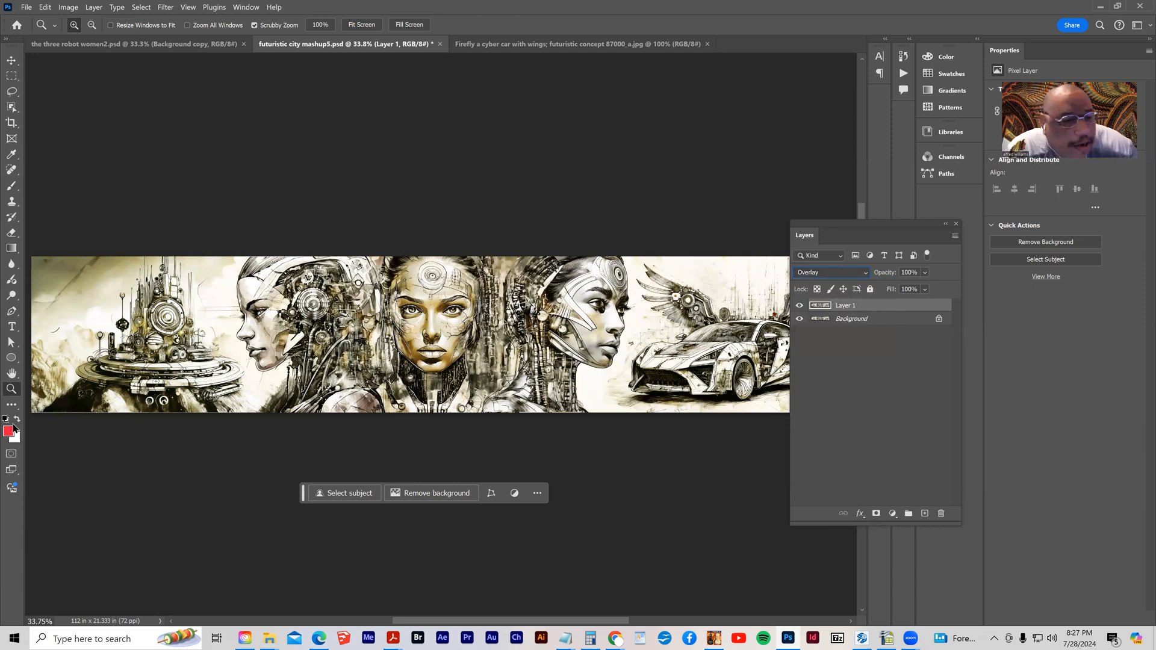
# Brush yellow over the central woman's left cheek and nose, and lower the Overlay layer's opacity to 59%.
pyautogui.moveTo(444, 346)
pyautogui.mouseDown()
pyautogui.moveTo(454, 340)
pyautogui.moveTo(445, 346)
pyautogui.mouseUp()
pyautogui.click(445, 346)
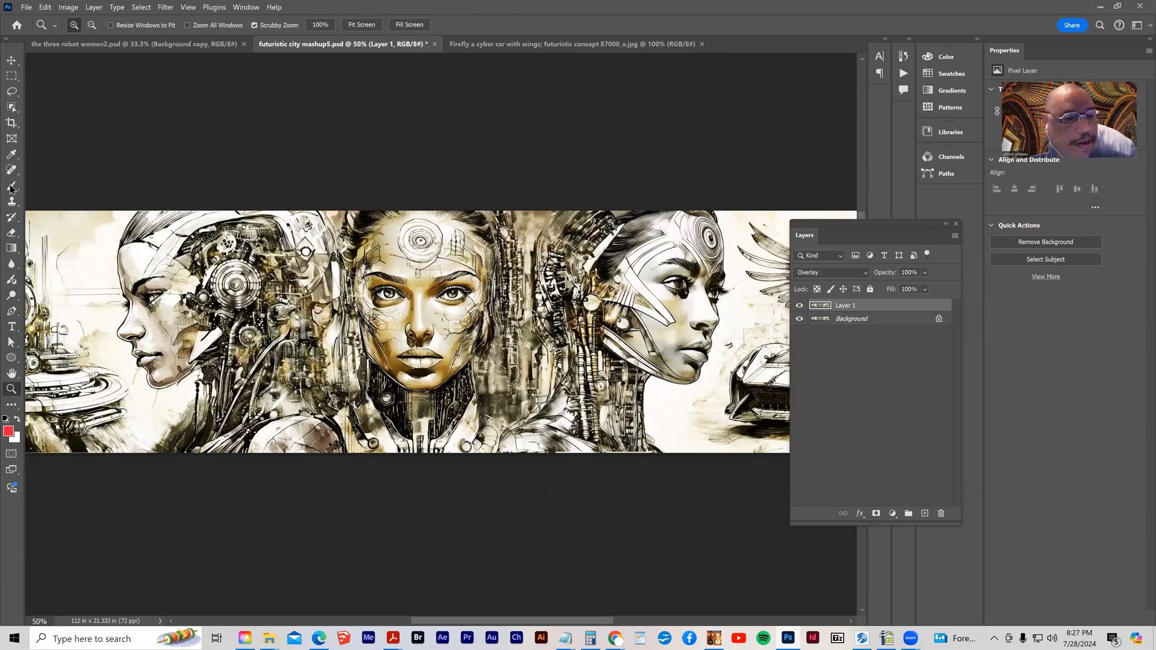
pyautogui.click(8, 429)
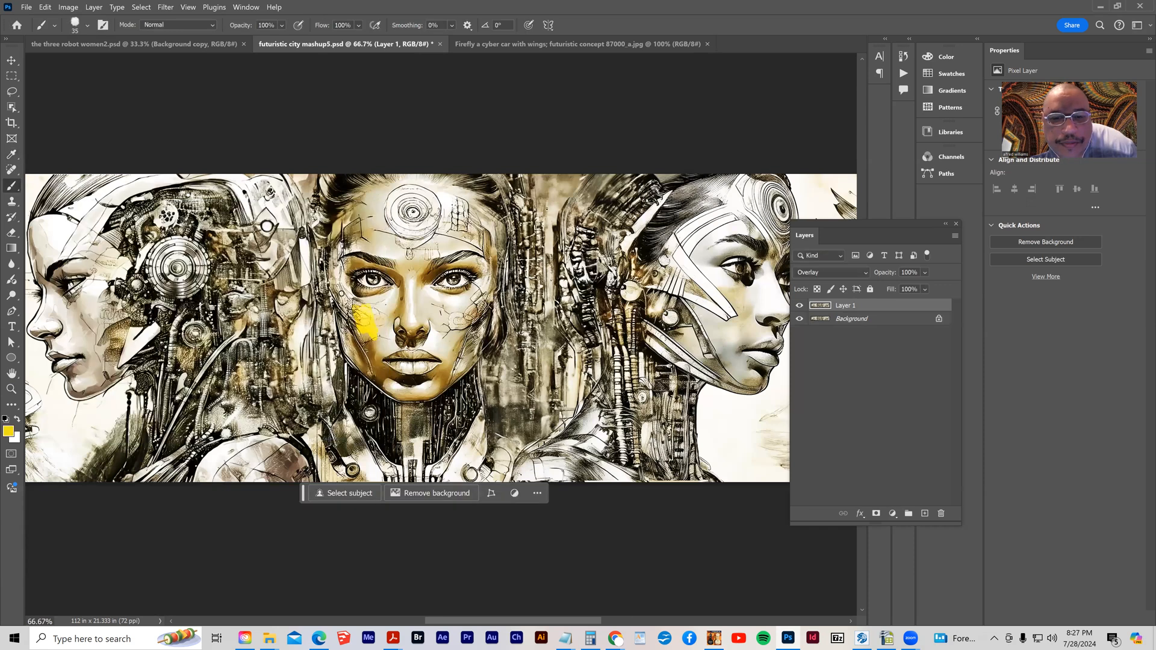
pyautogui.moveTo(366, 298)
pyautogui.mouseDown()
pyautogui.moveTo(390, 289)
pyautogui.moveTo(345, 284)
pyautogui.moveTo(394, 307)
pyautogui.mouseUp()
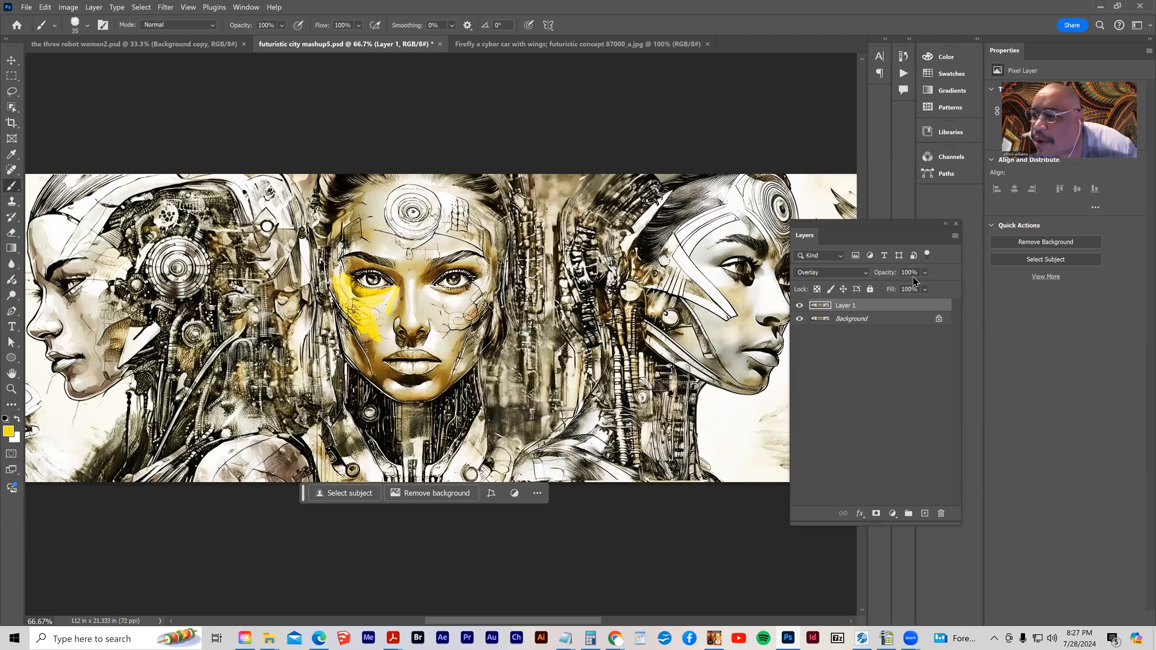
pyautogui.moveTo(924, 272); pyautogui.dragTo(930, 286)
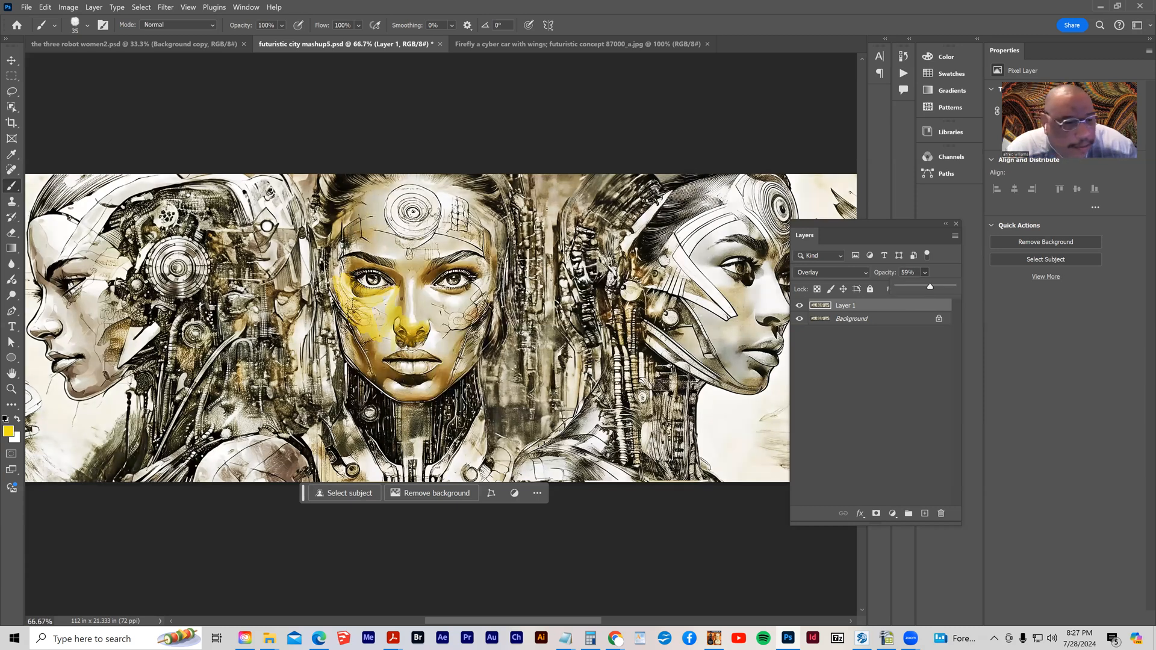
# Paint the left forehead, temple, cheek, jaw and nose bridge of the central woman bright green with a 70 px brush.
pyautogui.click(9, 431)
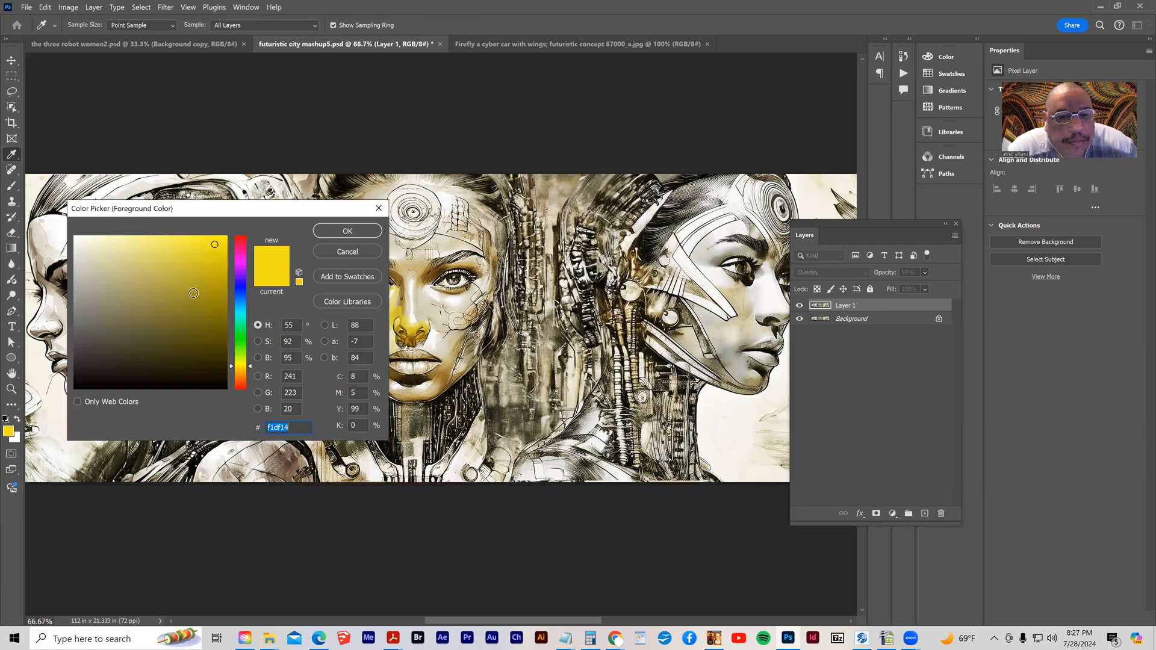
pyautogui.write('299e23')
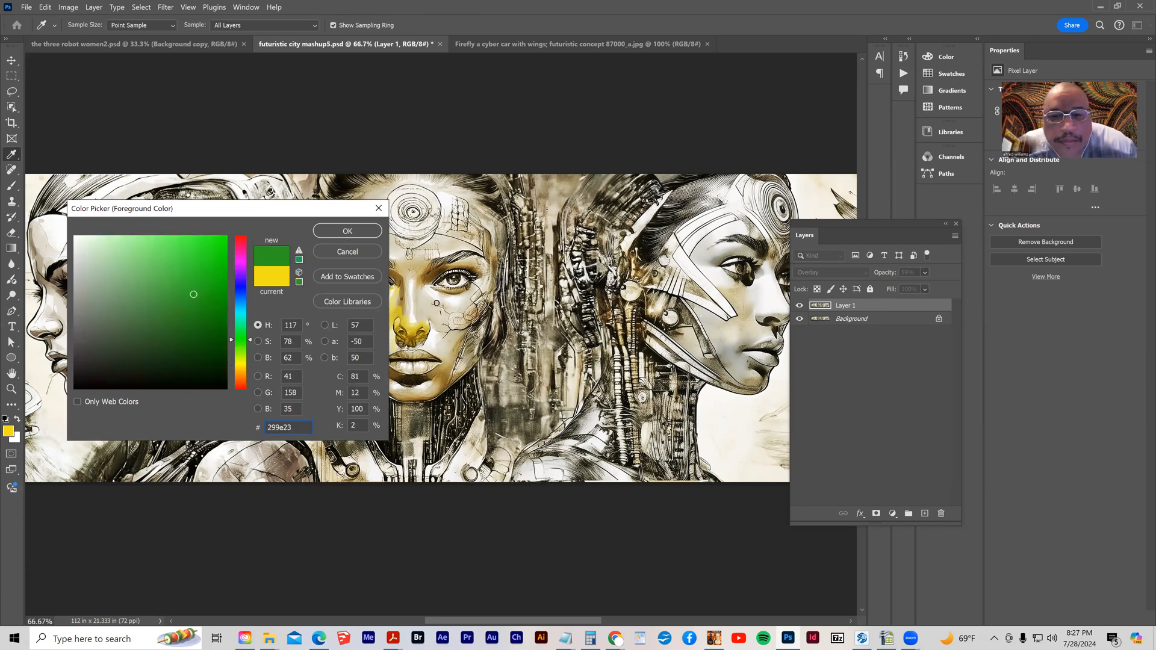
pyautogui.press('Return')
pyautogui.press('b')
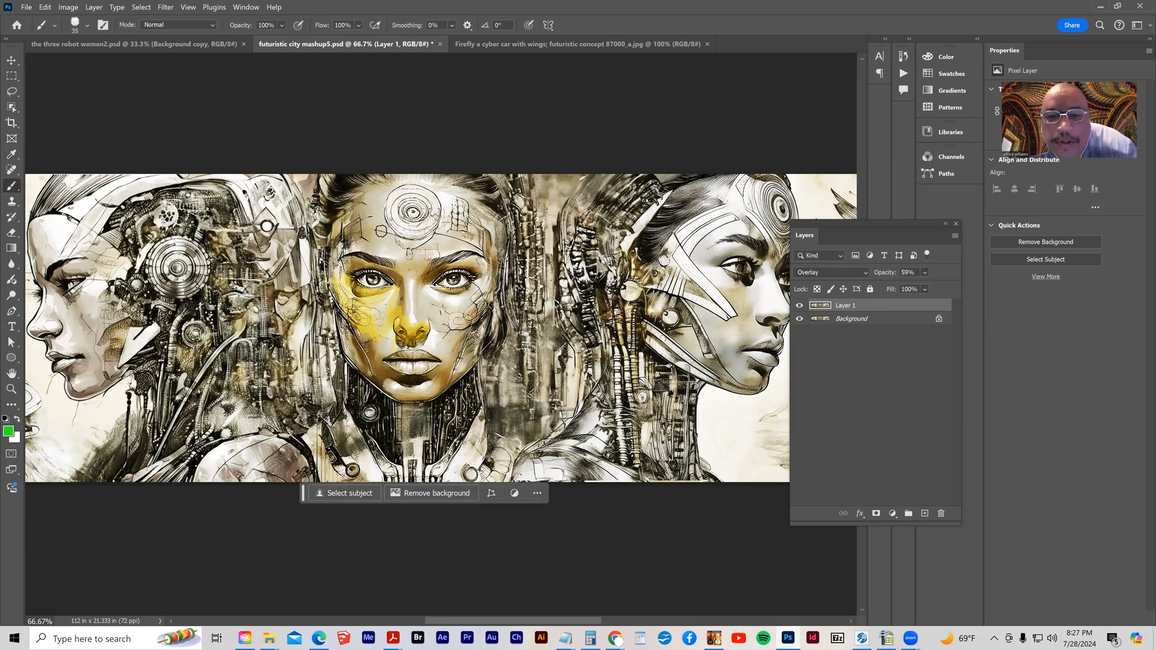
pyautogui.press(']')
pyautogui.press(']')
pyautogui.press(']')
pyautogui.press(']')
pyautogui.press(']')
pyautogui.moveTo(355, 202); pyautogui.dragTo(384, 242)
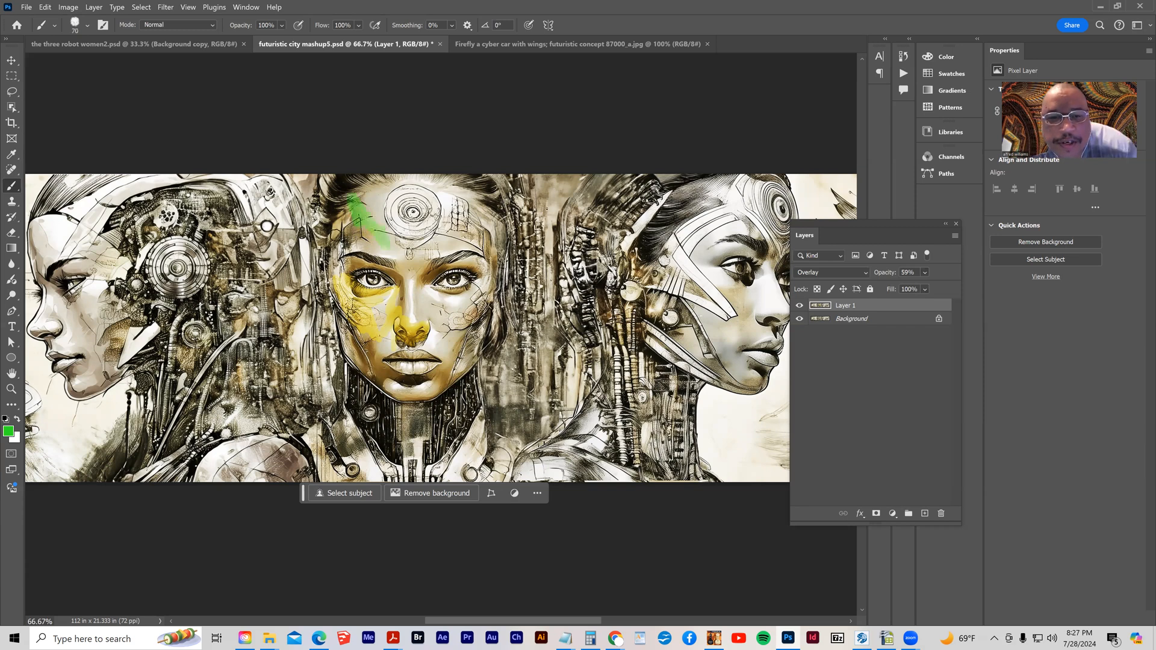
pyautogui.moveTo(332, 269)
pyautogui.mouseDown()
pyautogui.moveTo(333, 296)
pyautogui.moveTo(344, 280)
pyautogui.moveTo(360, 352)
pyautogui.moveTo(395, 387)
pyautogui.mouseUp()
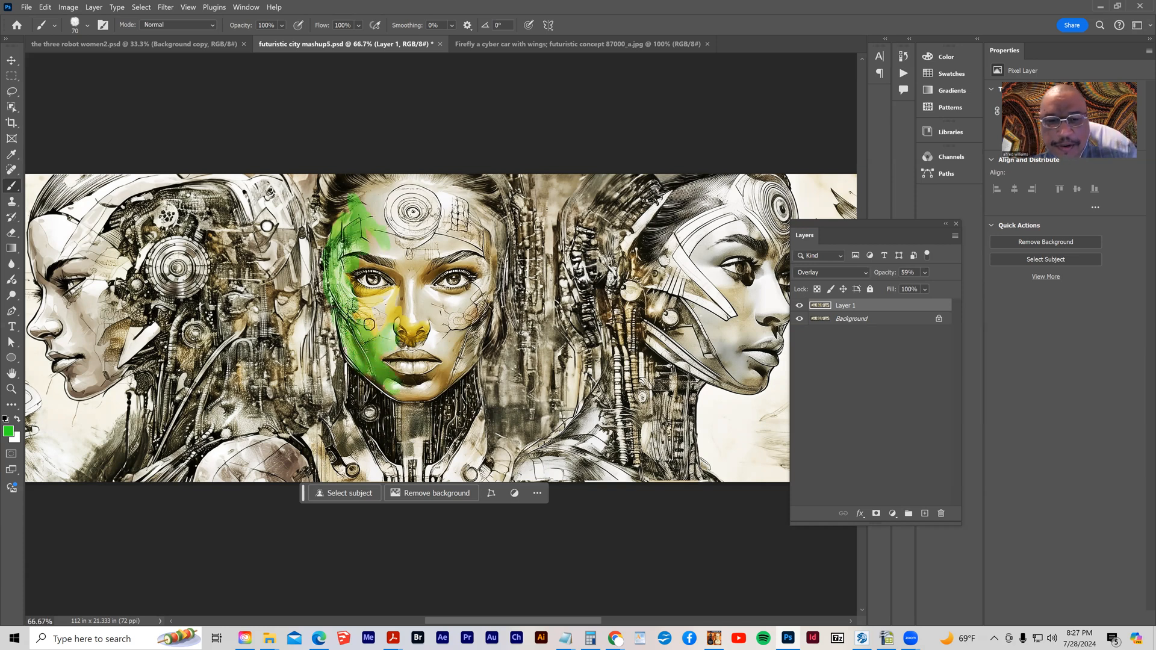
pyautogui.moveTo(393, 295)
pyautogui.mouseDown()
pyautogui.moveTo(404, 294)
pyautogui.moveTo(404, 316)
pyautogui.moveTo(398, 265)
pyautogui.mouseUp()
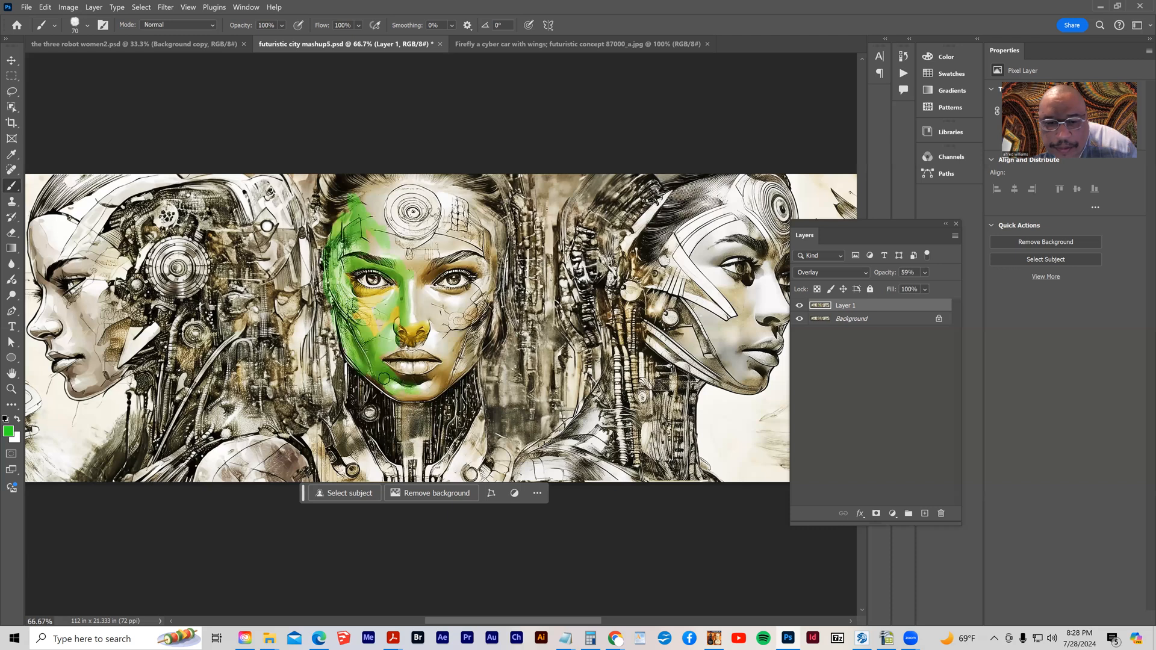
# Extend the bright green over the central woman's right cheek and jaw, and brush yellow sampled from her nose over the right temple and cheek.
pyautogui.moveTo(477, 332)
pyautogui.mouseDown()
pyautogui.moveTo(436, 389)
pyautogui.moveTo(410, 390)
pyautogui.moveTo(437, 382)
pyautogui.moveTo(486, 337)
pyautogui.mouseUp()
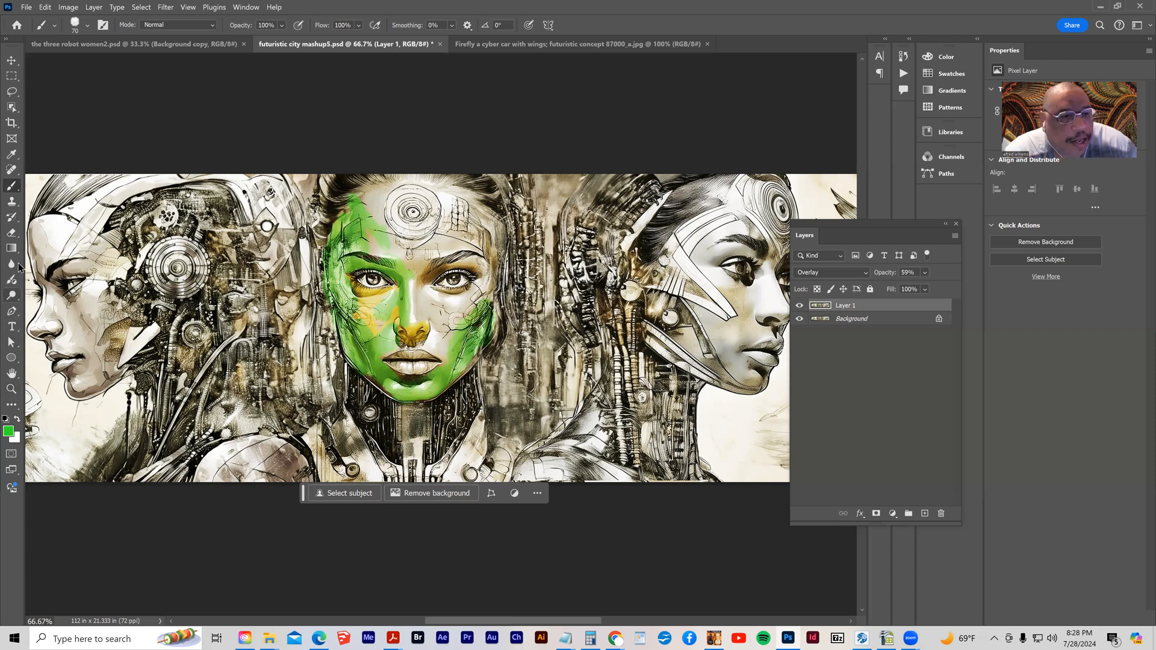
pyautogui.click(12, 155)
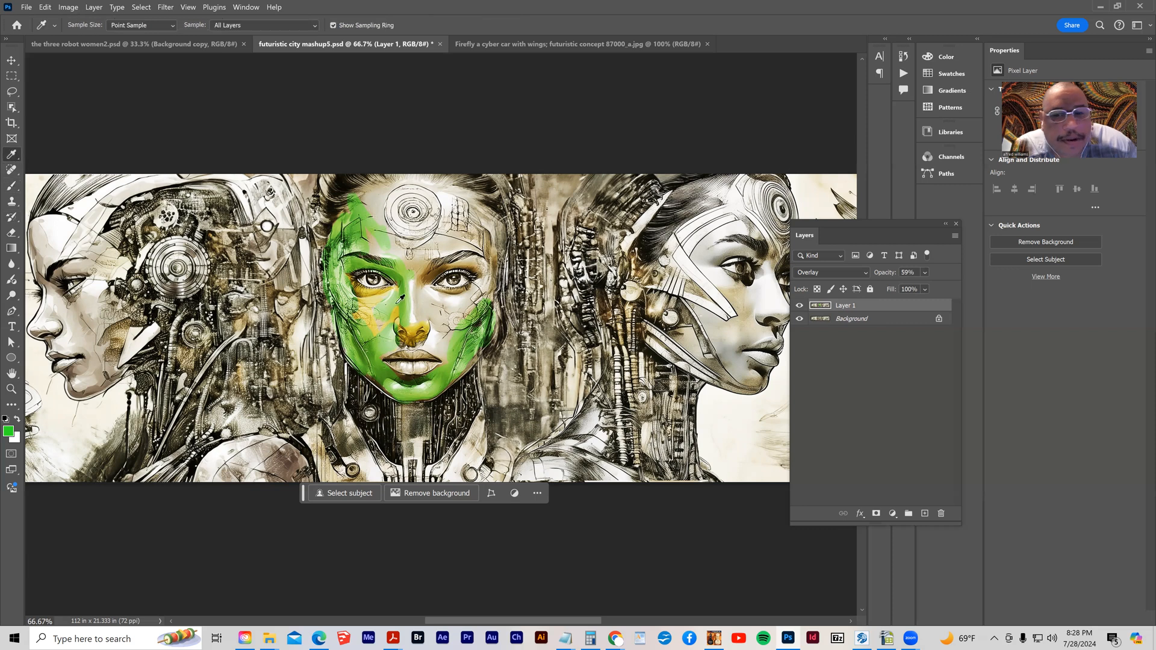
pyautogui.click(412, 328)
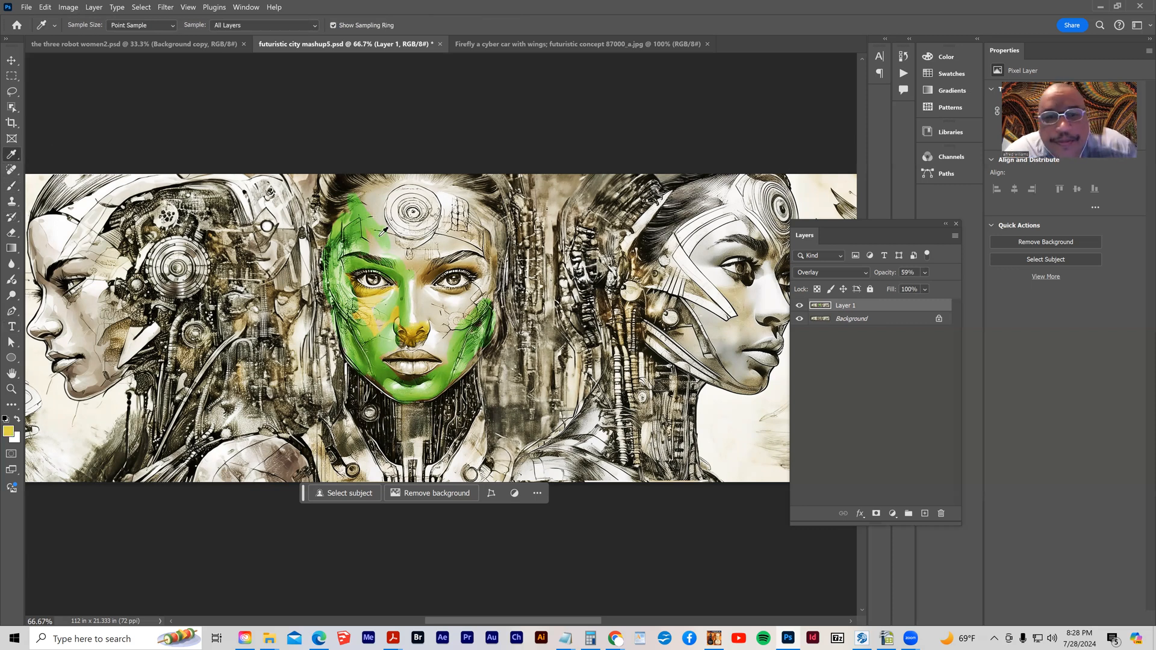
pyautogui.moveTo(489, 248); pyautogui.dragTo(470, 295)
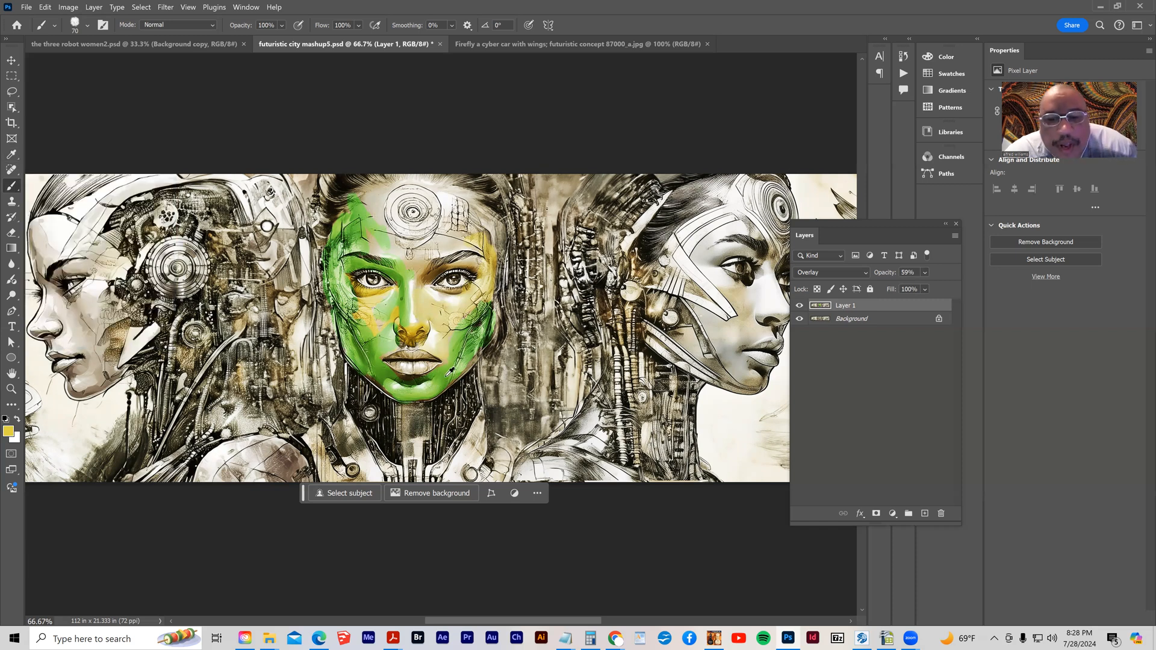
pyautogui.press('i')
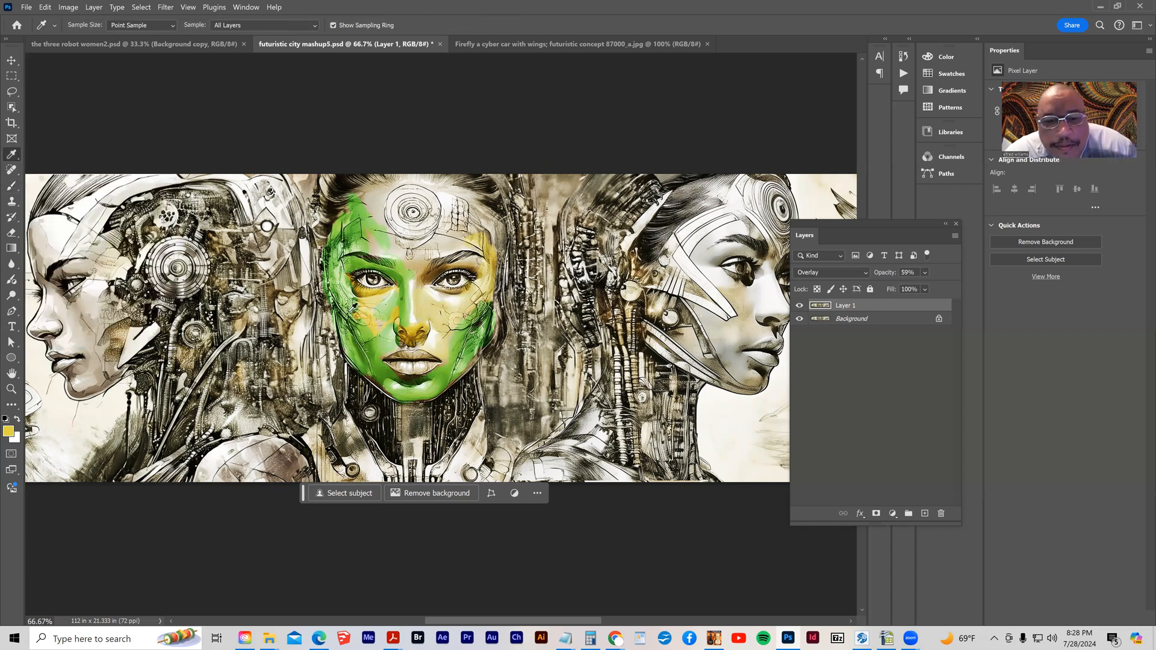
pyautogui.click(328, 314)
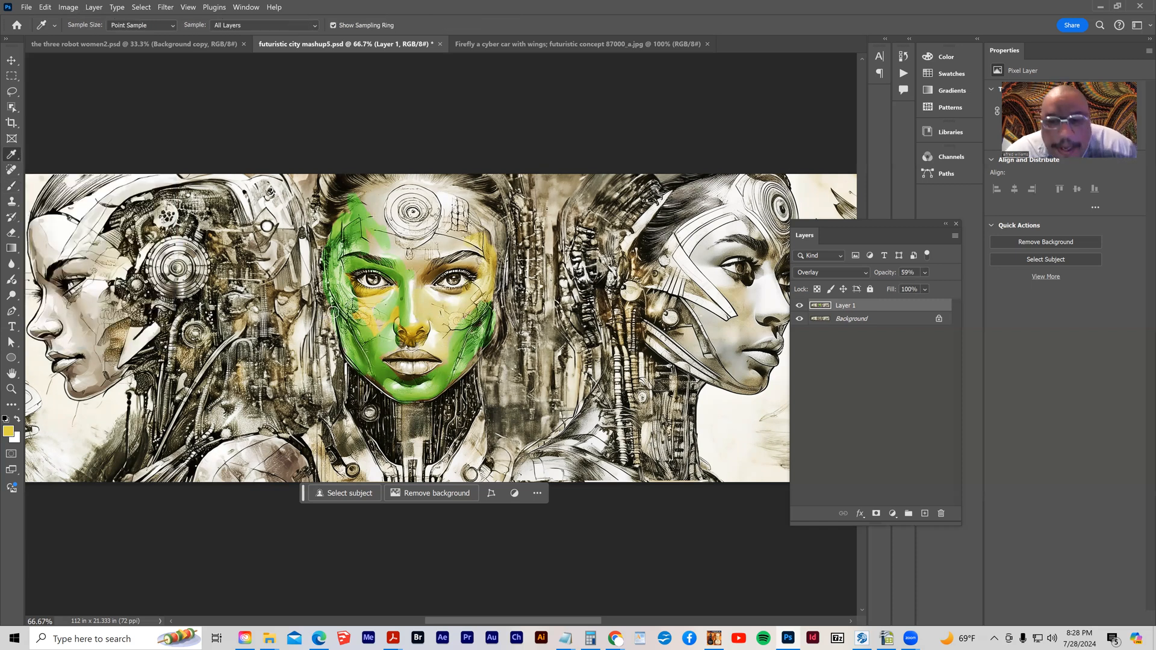
pyautogui.press('b')
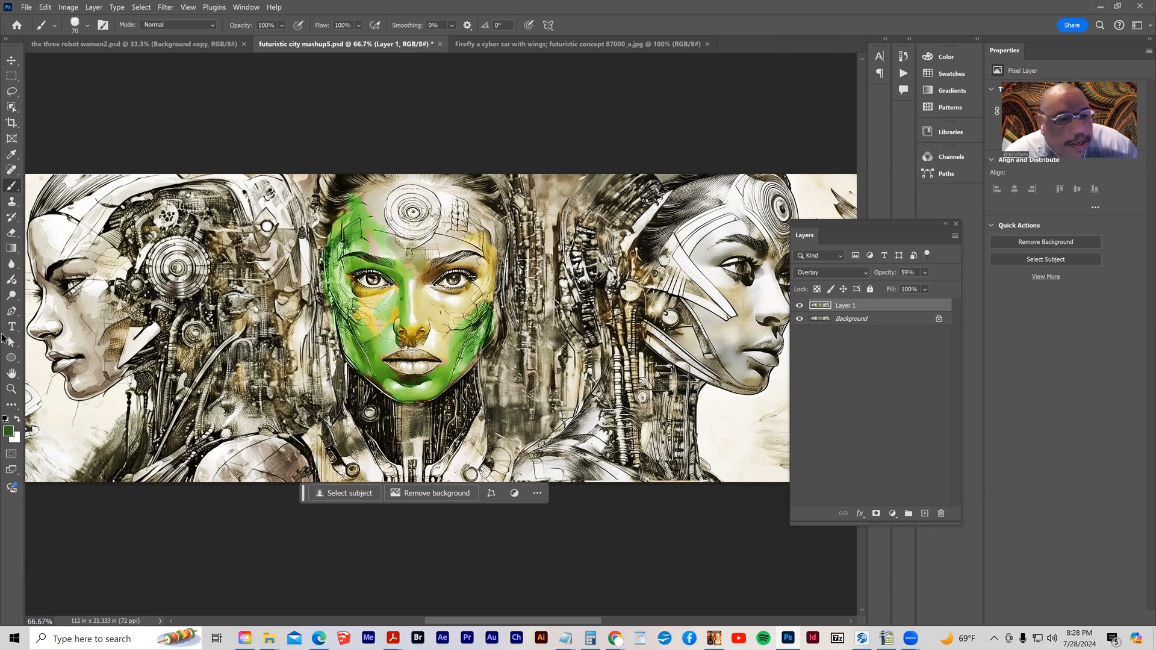
# Sample light green from the central woman's painted left cheek and brush it over her forehead, right temple and right side of the face.
pyautogui.click(12, 154)
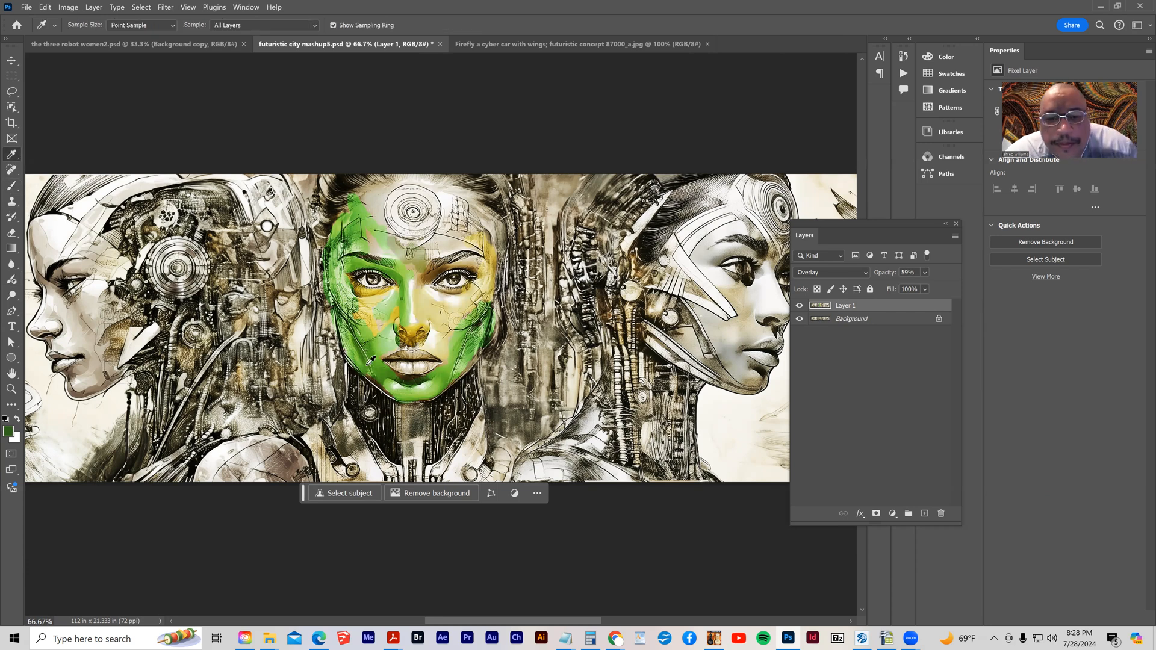
pyautogui.click(379, 348)
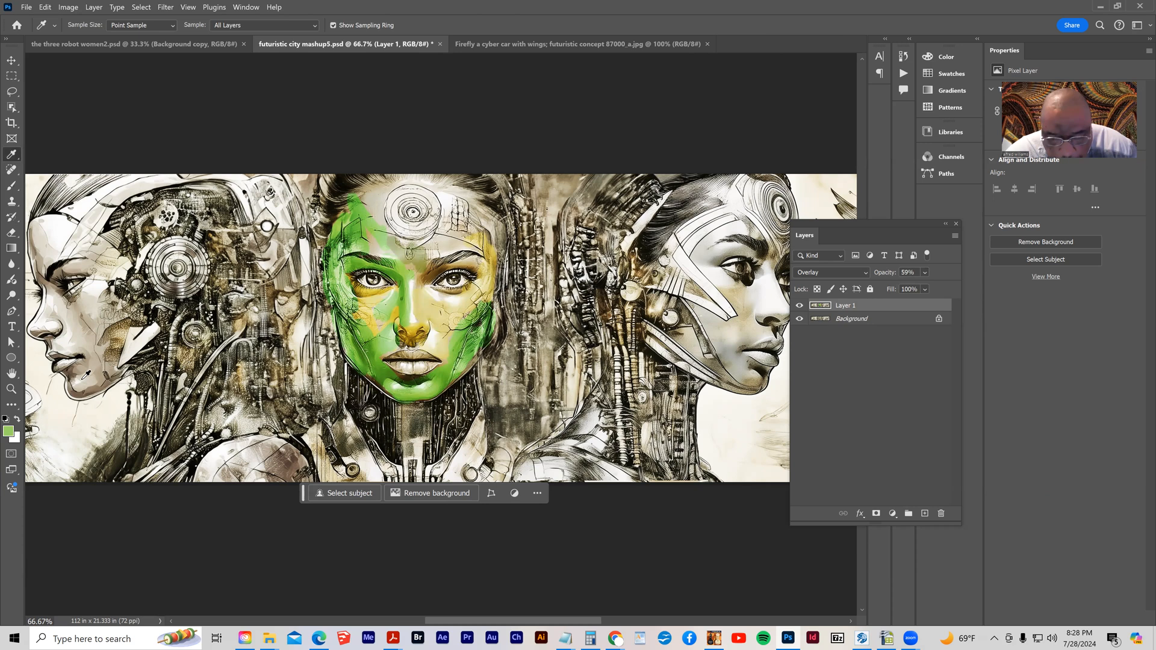
pyautogui.press('b')
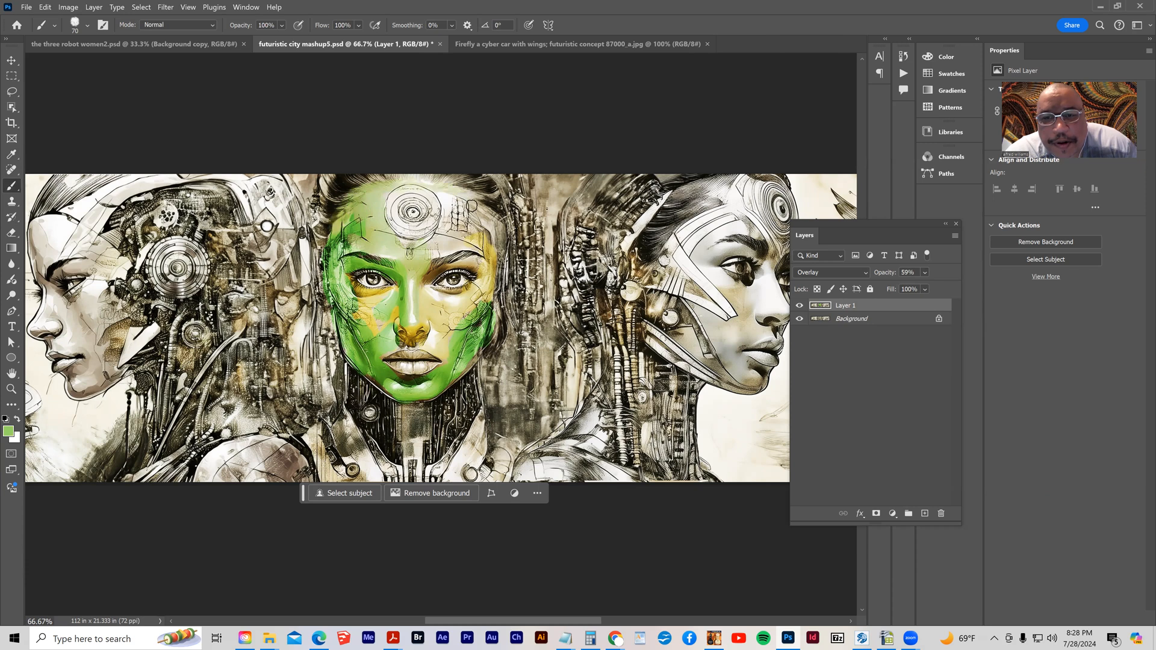
pyautogui.moveTo(492, 242); pyautogui.dragTo(499, 288)
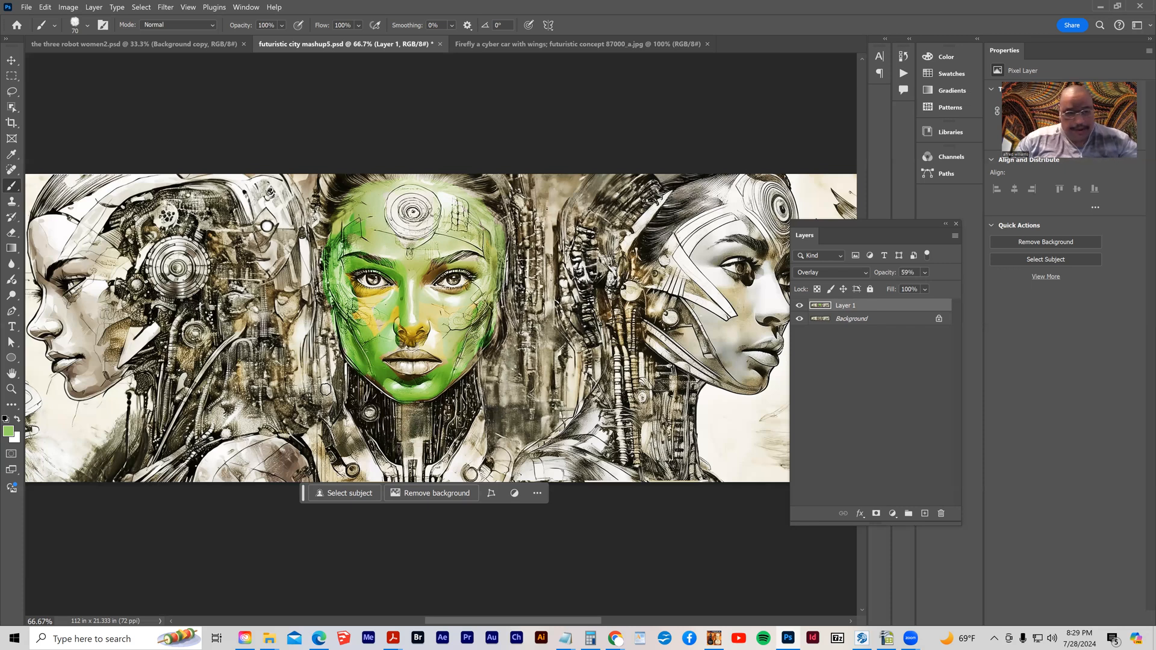
# Set the foreground color to a vivid blue and paint the central woman's irises and lips with it.
pyautogui.click(8, 431)
pyautogui.moveTo(237, 298); pyautogui.dragTo(240, 283)
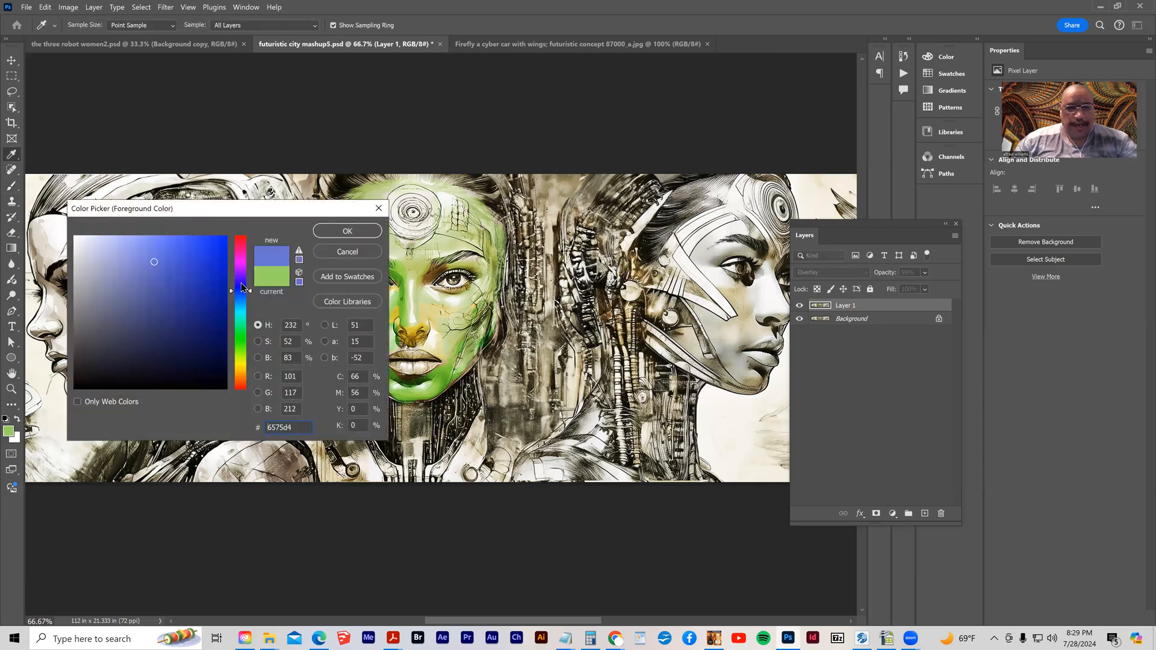
pyautogui.click(338, 231)
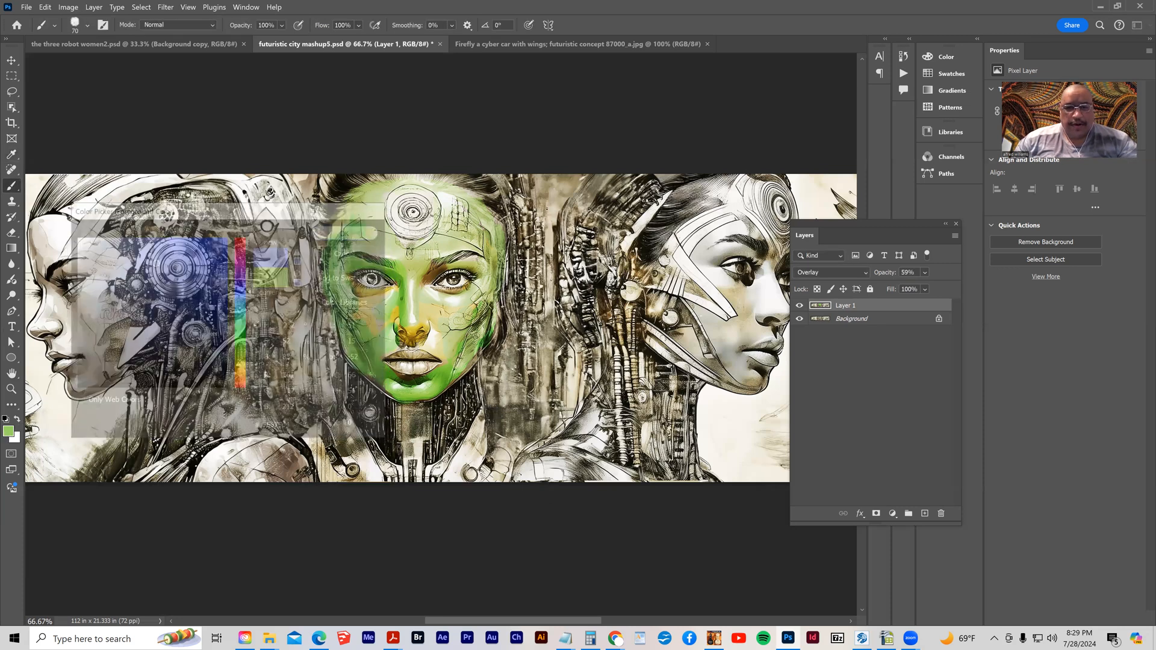
pyautogui.click(7, 433)
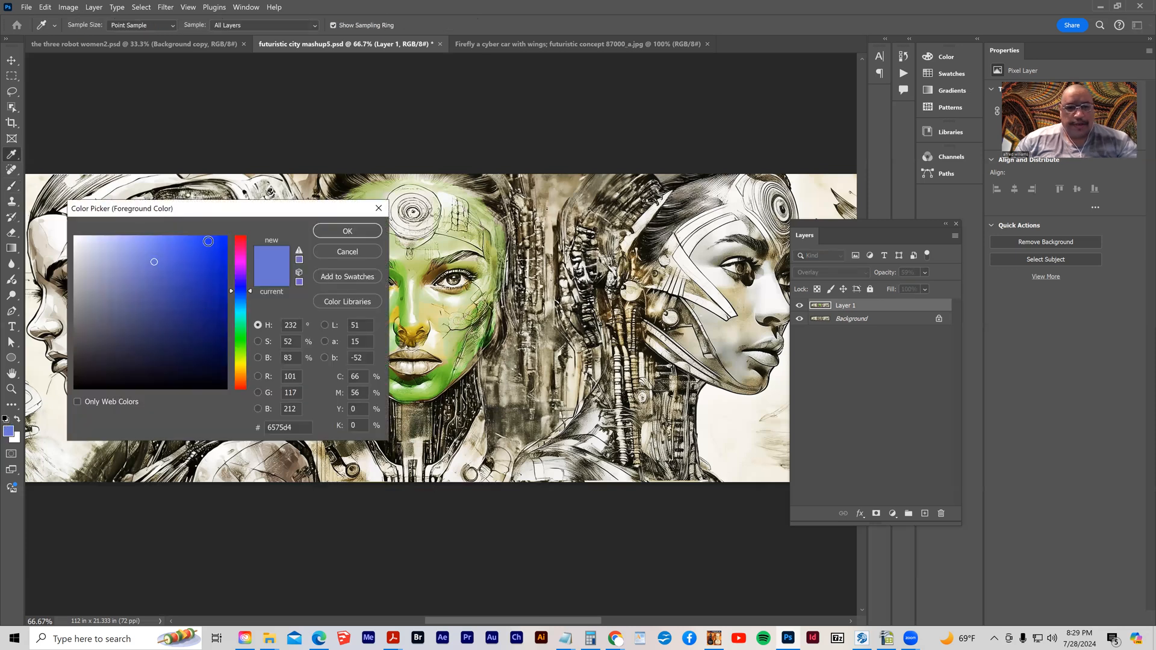
pyautogui.click(209, 241)
pyautogui.click(347, 231)
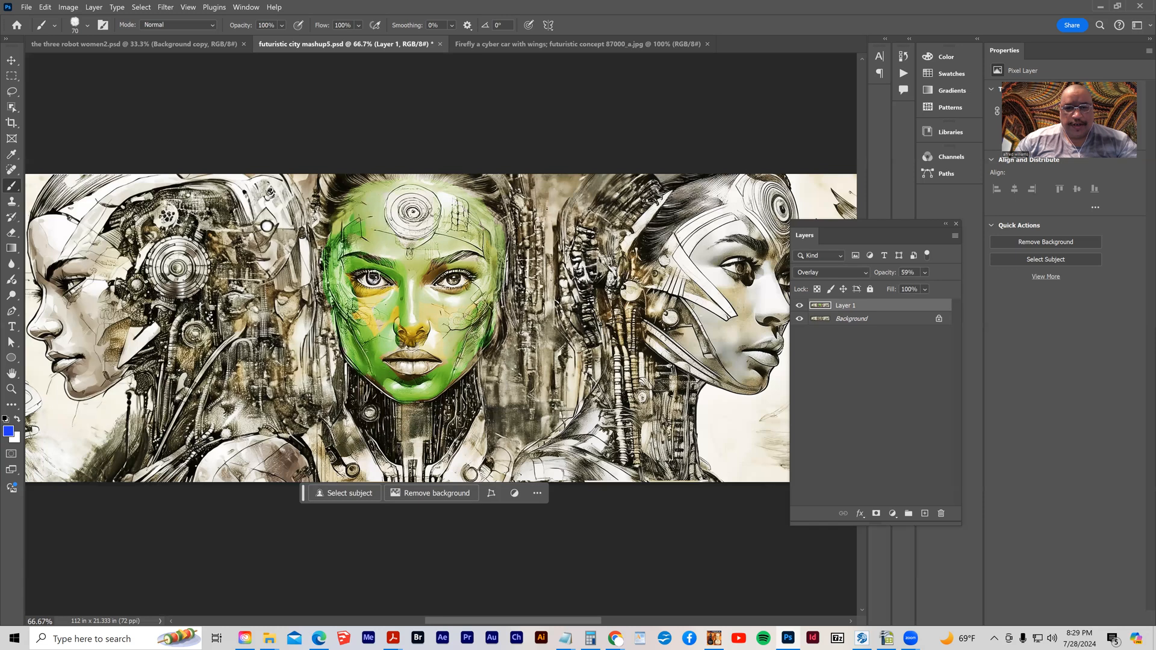
pyautogui.moveTo(447, 276); pyautogui.dragTo(454, 279)
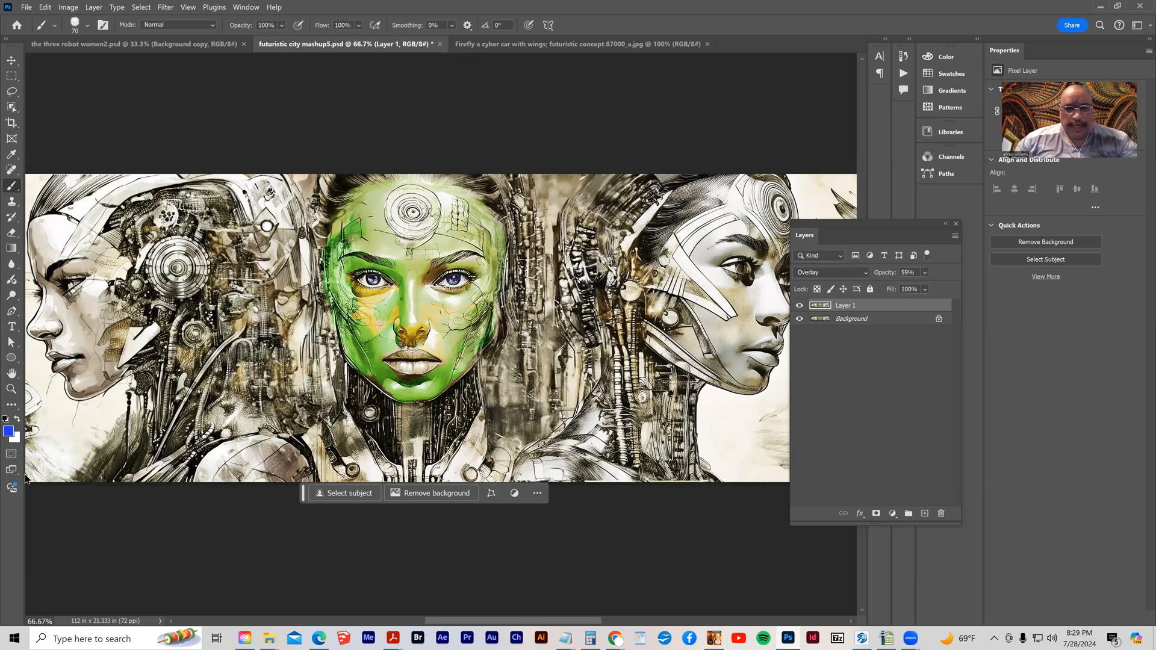
pyautogui.moveTo(408, 365)
pyautogui.mouseDown()
pyautogui.moveTo(434, 362)
pyautogui.moveTo(395, 360)
pyautogui.mouseUp()
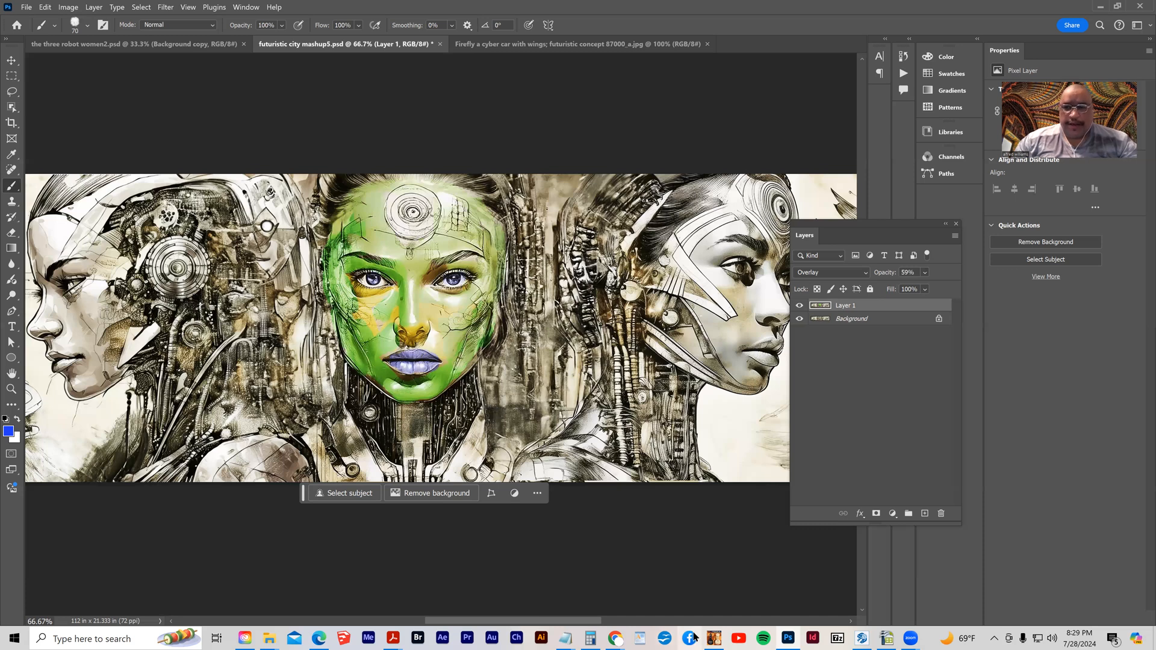
# Examine the painted face at 100% zoom and view the whole mashup fitted to the window.
pyautogui.click(11, 389)
pyautogui.click(320, 24)
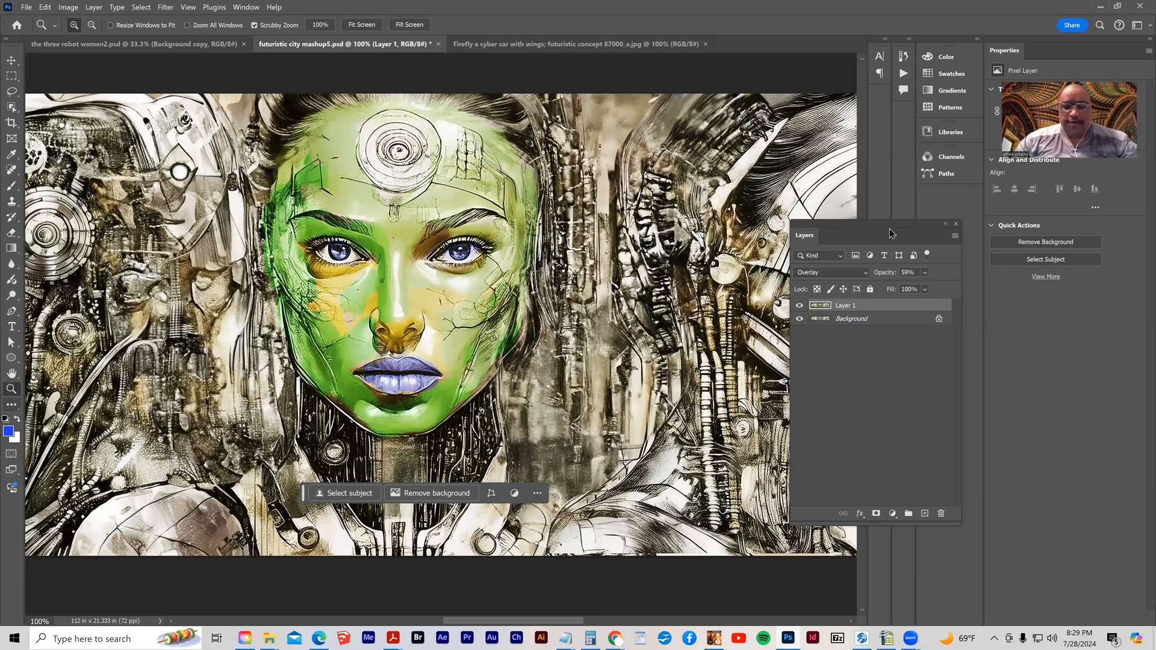
pyautogui.hotkey('ctrl', '0')
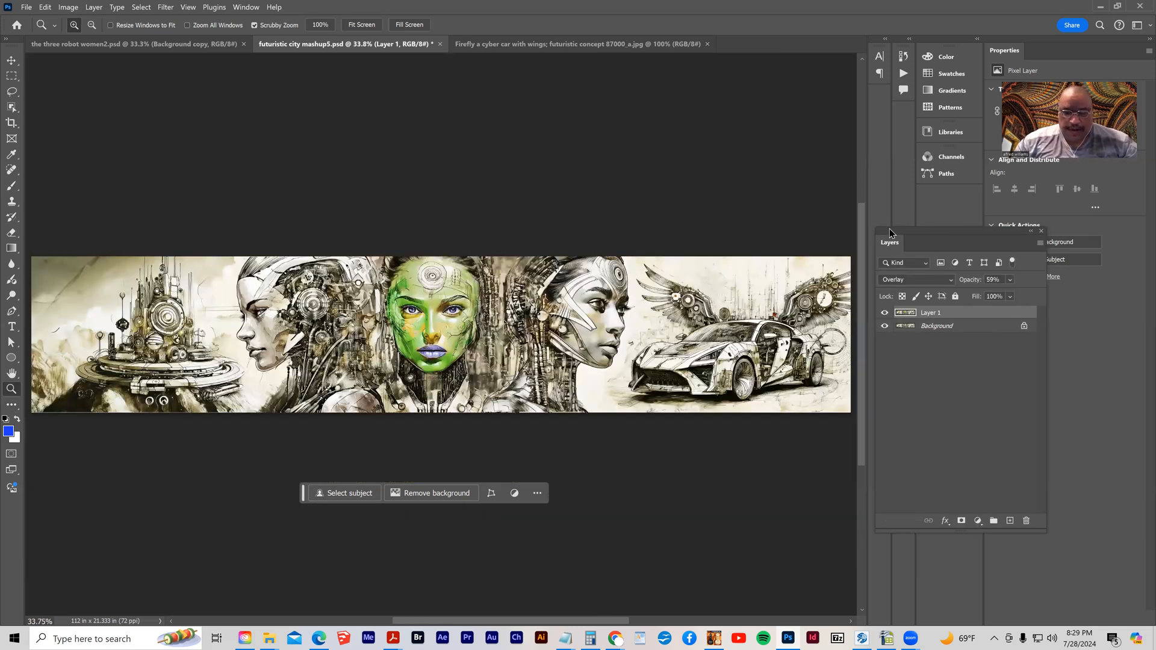